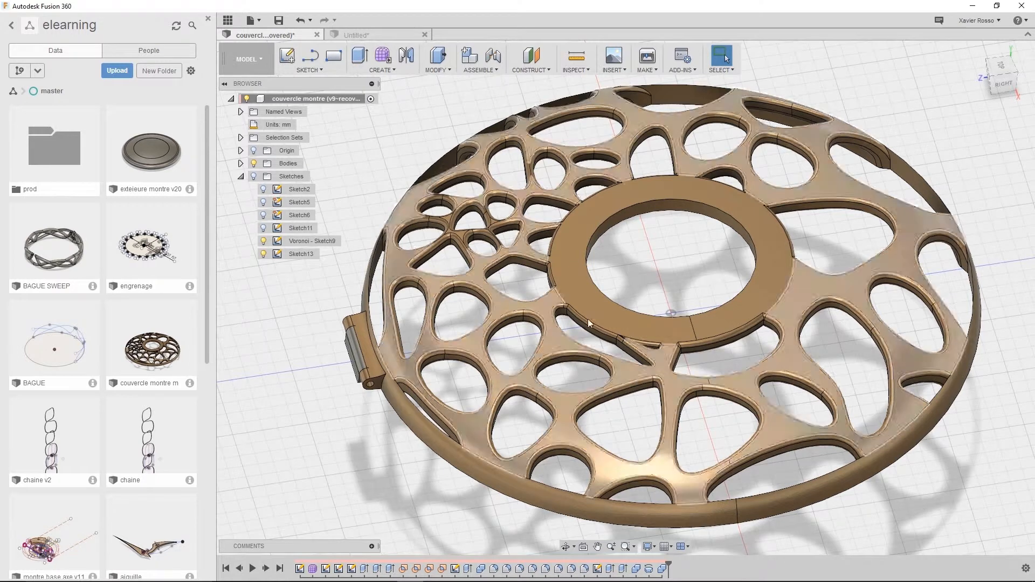
- Create a new design and start a line sketch on the vertical front plane
{"action": "left_click", "coordinate": [257, 24]}
{"action": "left_click", "coordinate": [258, 38]}
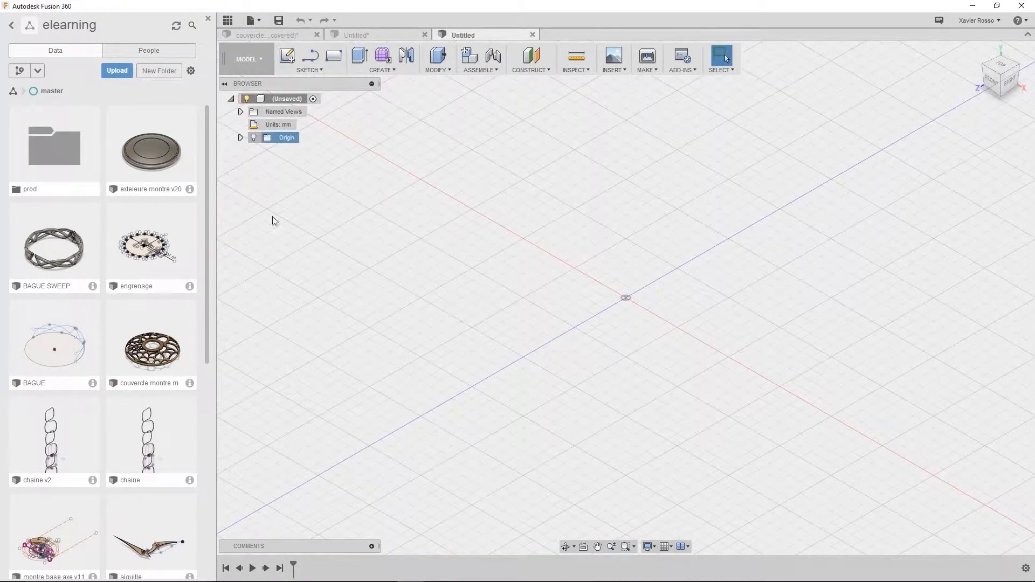
{"action": "left_click", "coordinate": [314, 70]}
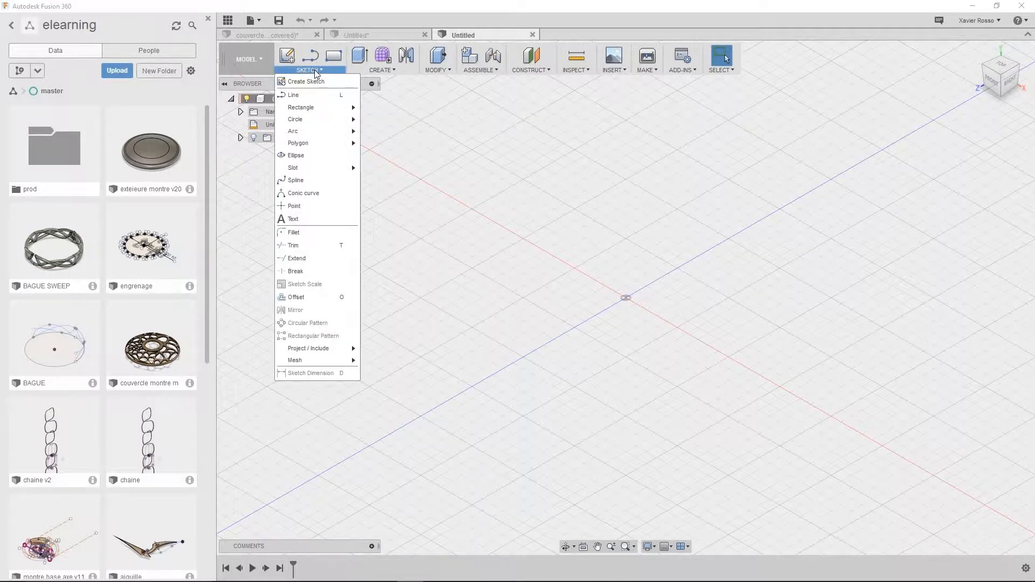
{"action": "left_click", "coordinate": [299, 95]}
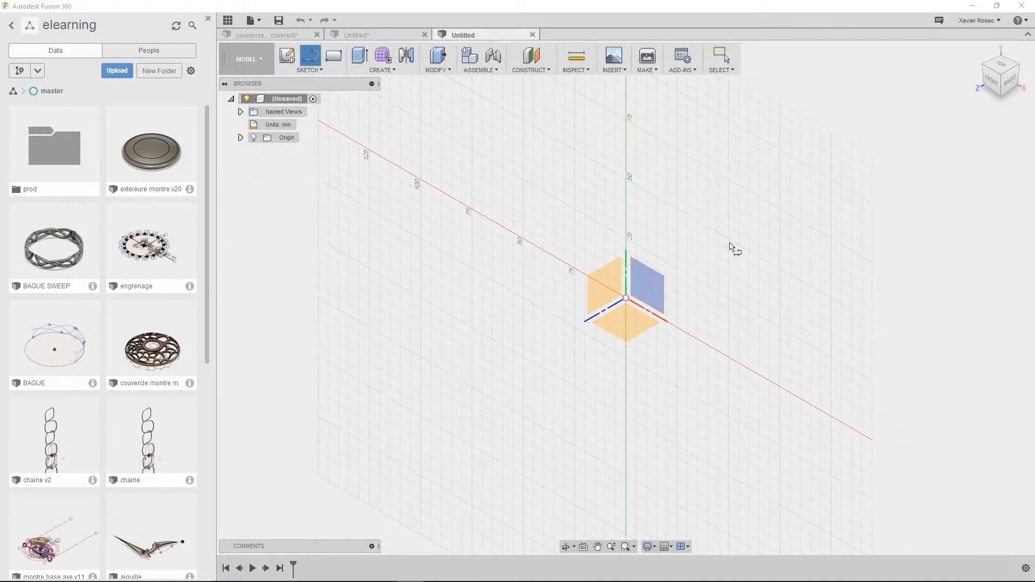
{"action": "left_click", "coordinate": [646, 282]}
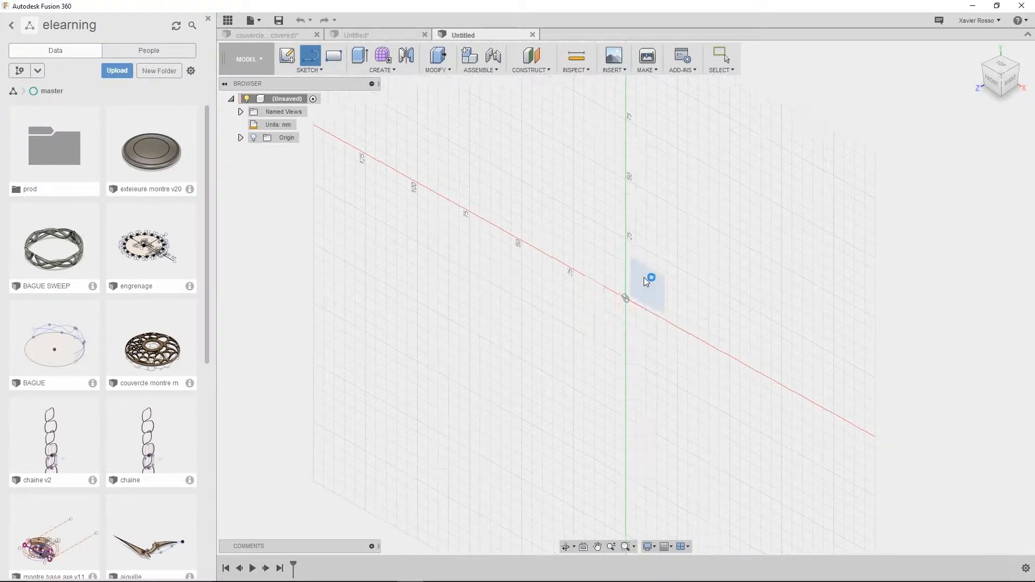
{"action": "scroll", "coordinate": [617, 336], "scroll_direction": "up", "scroll_amount": 3}
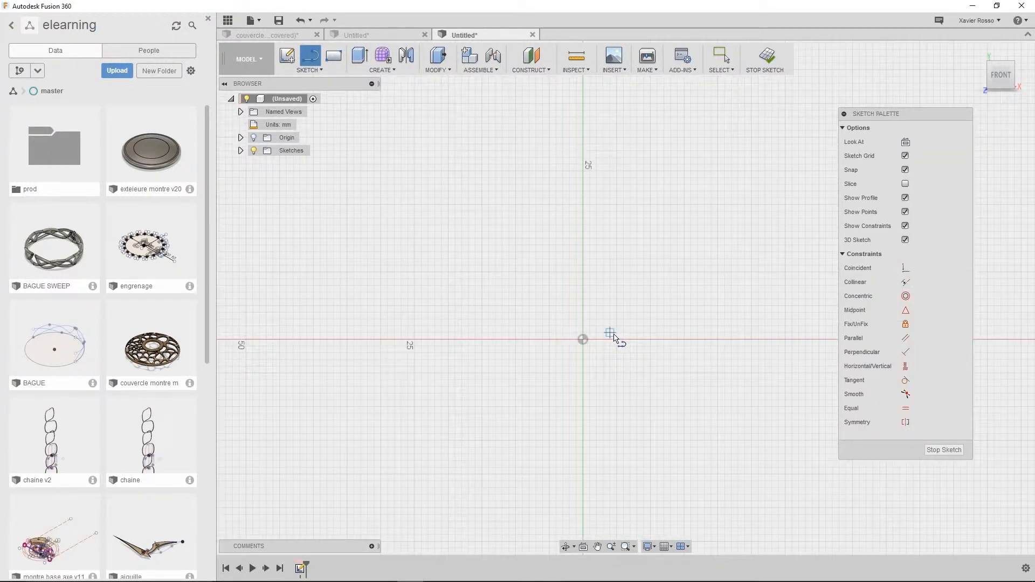
- Draw a 20 mm horizontal line from the origin along the red axis
{"action": "middle_click_drag", "start_coordinate": [651, 347], "coordinate": [560, 344]}
{"action": "key", "text": "l"}
{"action": "scroll", "coordinate": [492, 338], "scroll_direction": "up", "scroll_amount": 2}
{"action": "left_click", "coordinate": [487, 338]}
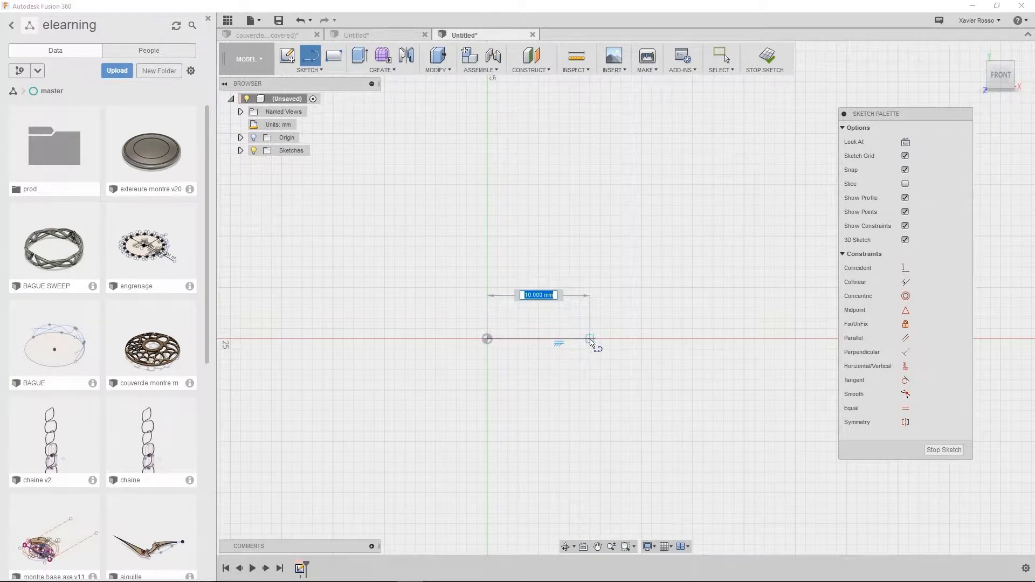
{"action": "type", "text": "20"}
{"action": "key", "text": "Return"}
{"action": "key", "text": "Escape"}
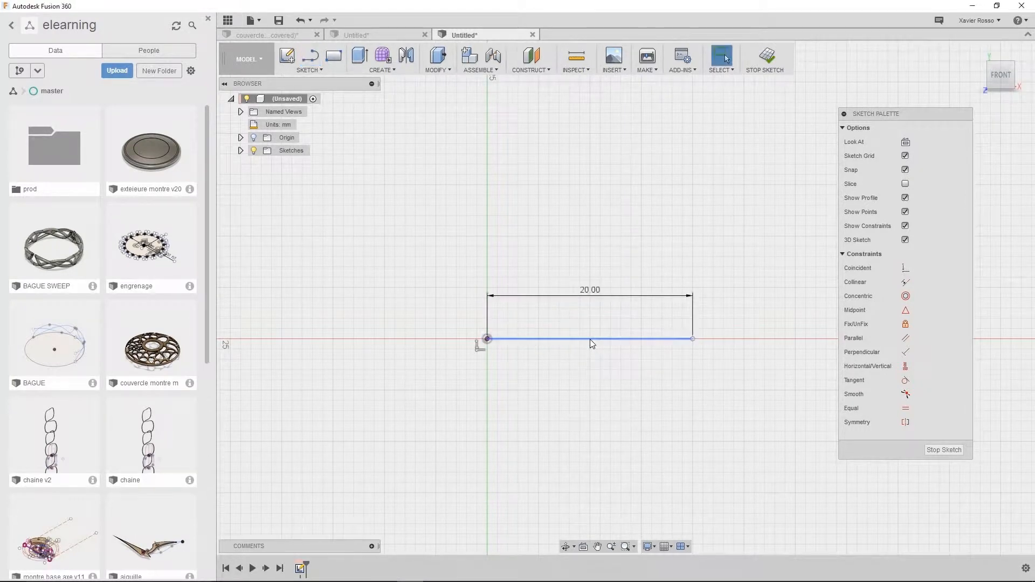
- Draw a 5 mm vertical line upward from the origin
{"action": "left_click", "coordinate": [309, 56]}
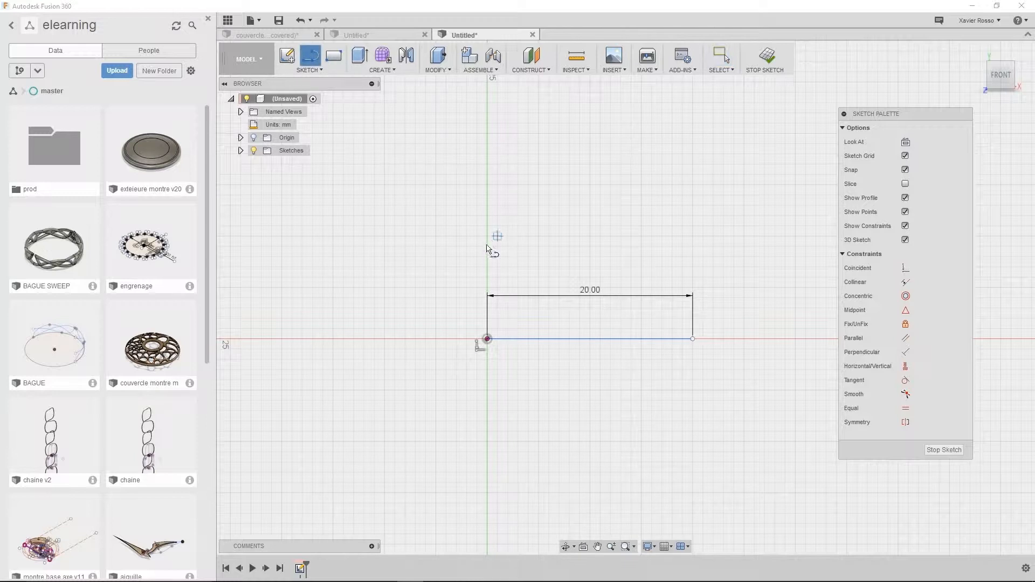
{"action": "left_click", "coordinate": [487, 339]}
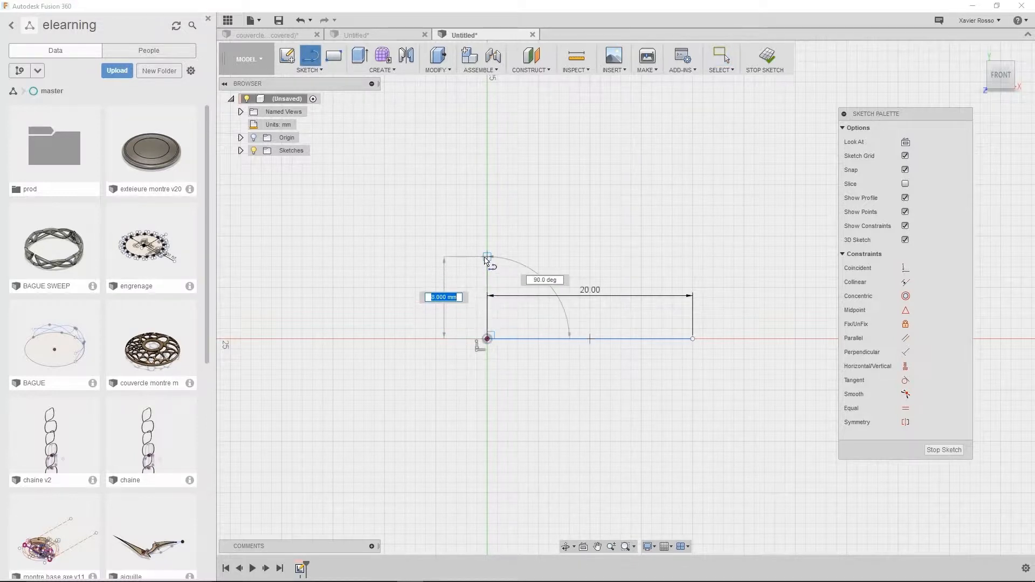
{"action": "type", "text": "5"}
{"action": "key", "text": "Return"}
{"action": "key", "text": "Escape"}
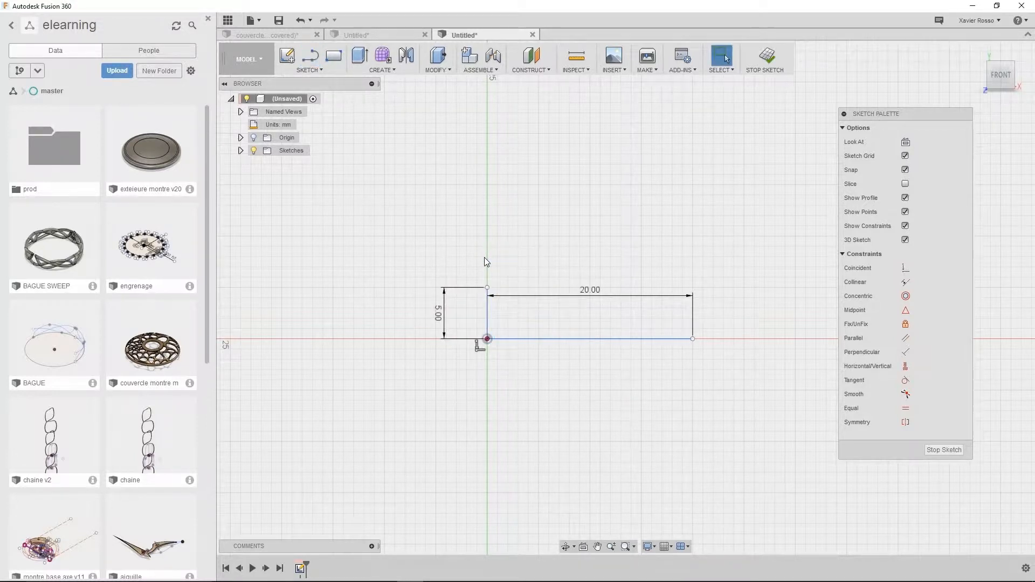
- Connect the free ends of both lines with a spline and make its tangent handles horizontal at the upper end and vertical at the outer end
{"action": "scroll", "coordinate": [564, 298], "scroll_direction": "up", "scroll_amount": 2}
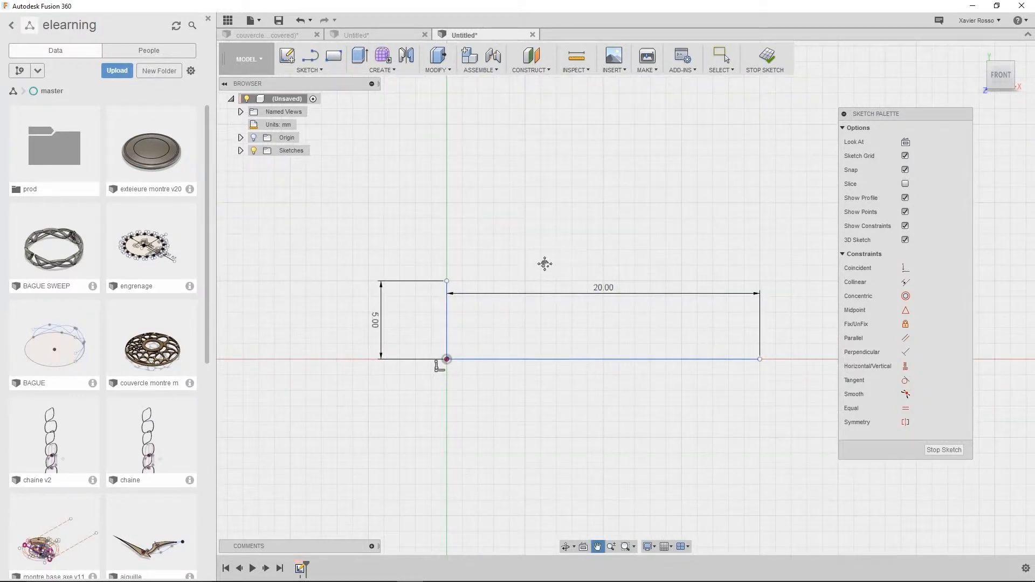
{"action": "left_click", "coordinate": [321, 68]}
{"action": "left_click", "coordinate": [297, 186]}
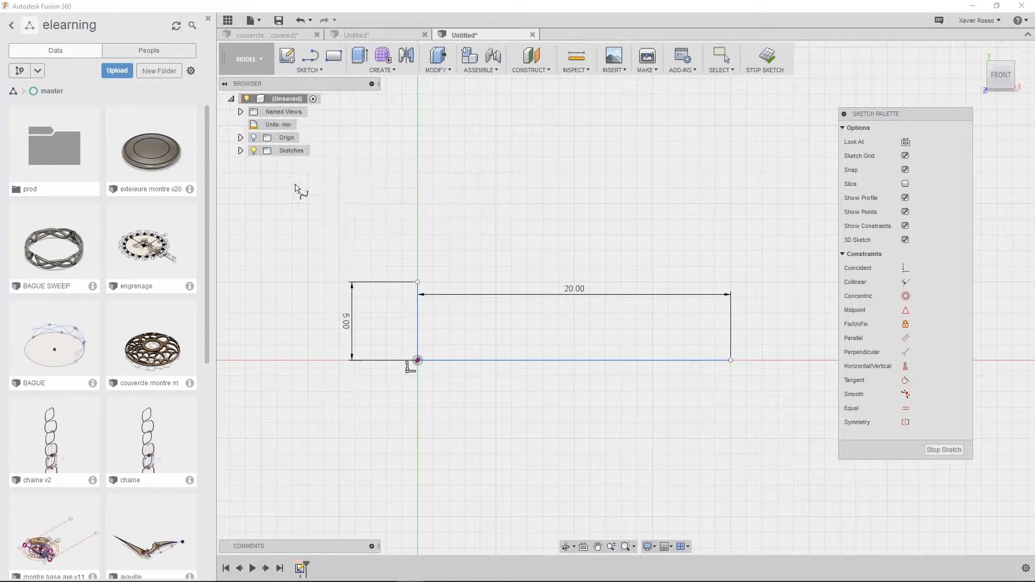
{"action": "left_click", "coordinate": [418, 281]}
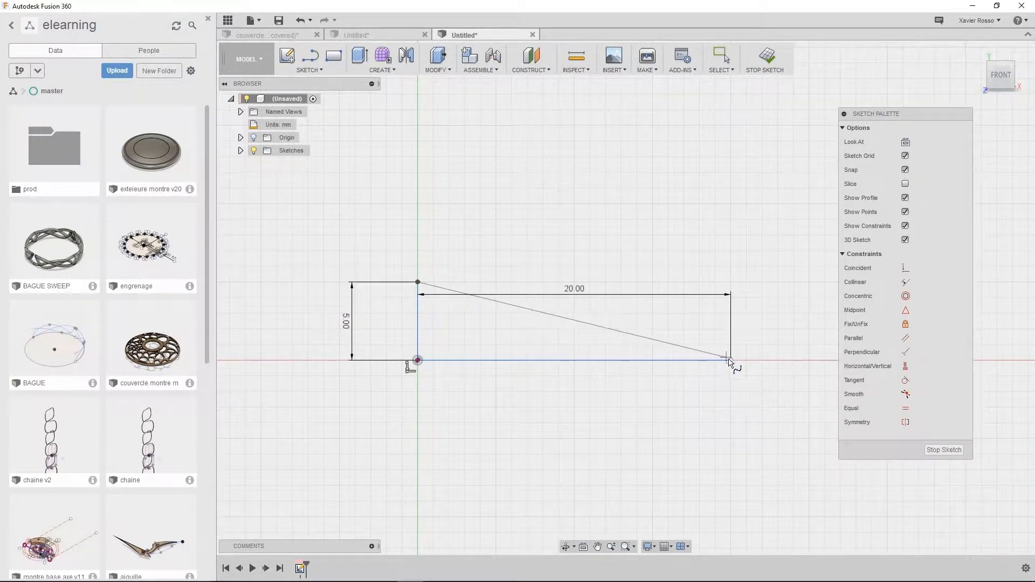
{"action": "left_click", "coordinate": [730, 359]}
{"action": "left_click", "coordinate": [738, 338]}
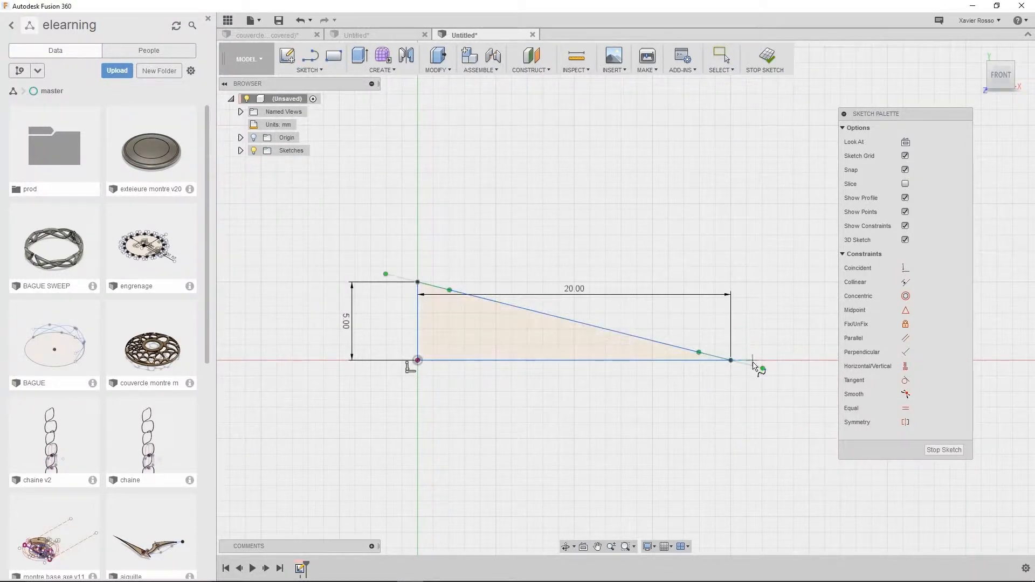
{"action": "right_click", "coordinate": [742, 339]}
{"action": "left_click", "coordinate": [769, 338]}
{"action": "left_click_drag", "start_coordinate": [763, 367], "coordinate": [730, 379]}
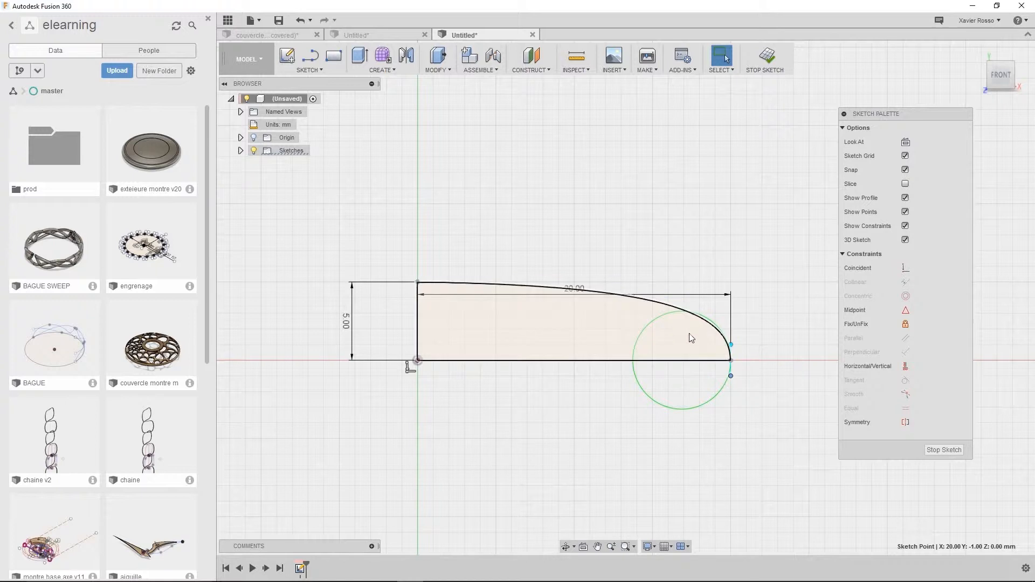
{"action": "scroll", "coordinate": [786, 365], "scroll_direction": "up", "scroll_amount": 4}
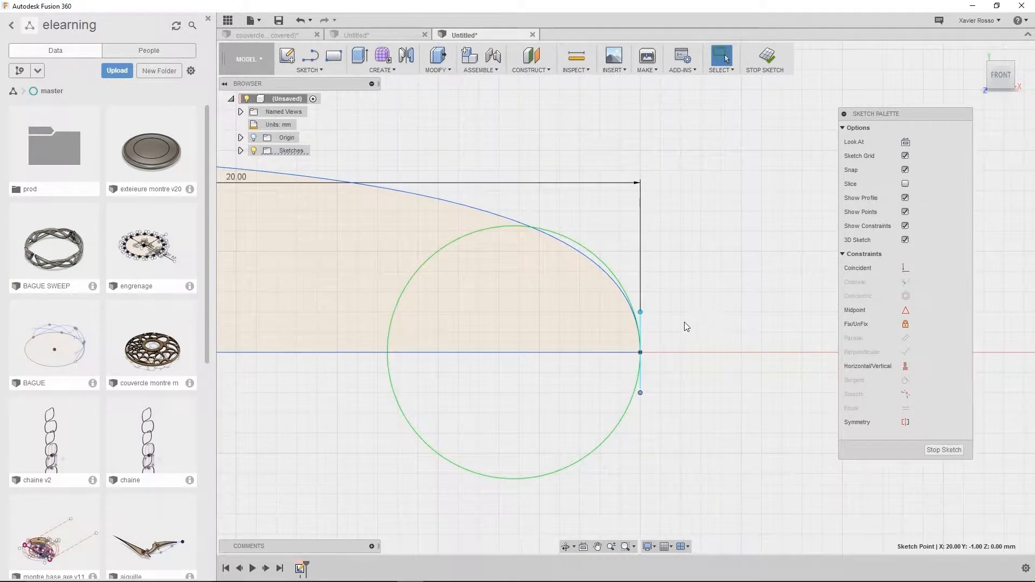
{"action": "key", "text": "d"}
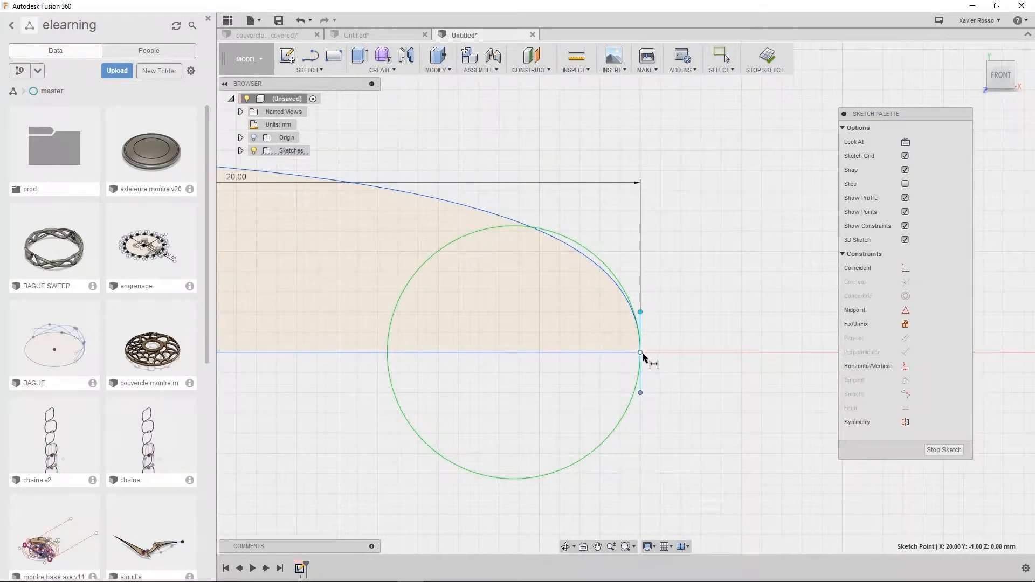
{"action": "left_click", "coordinate": [640, 325]}
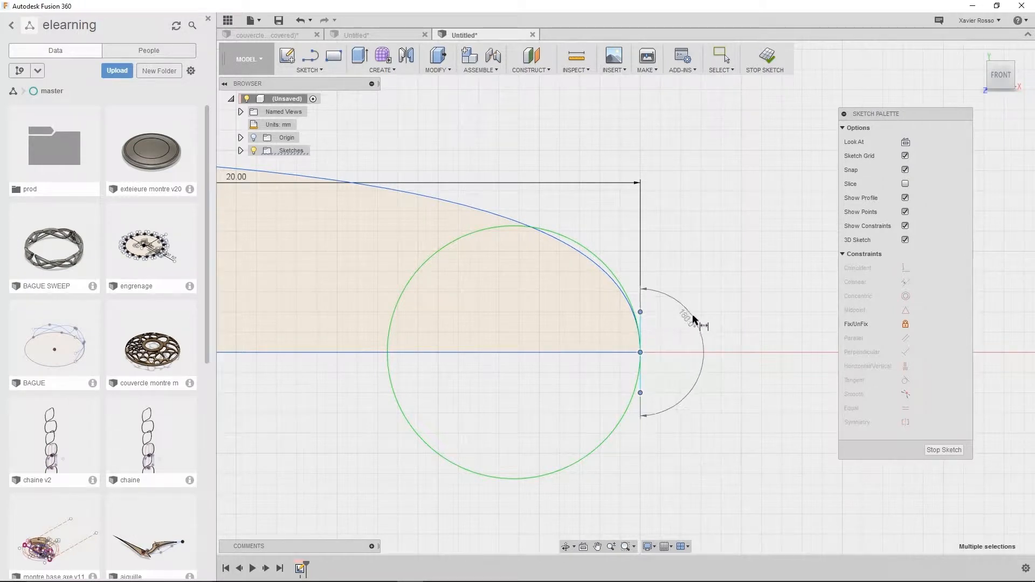
{"action": "key", "text": "Escape"}
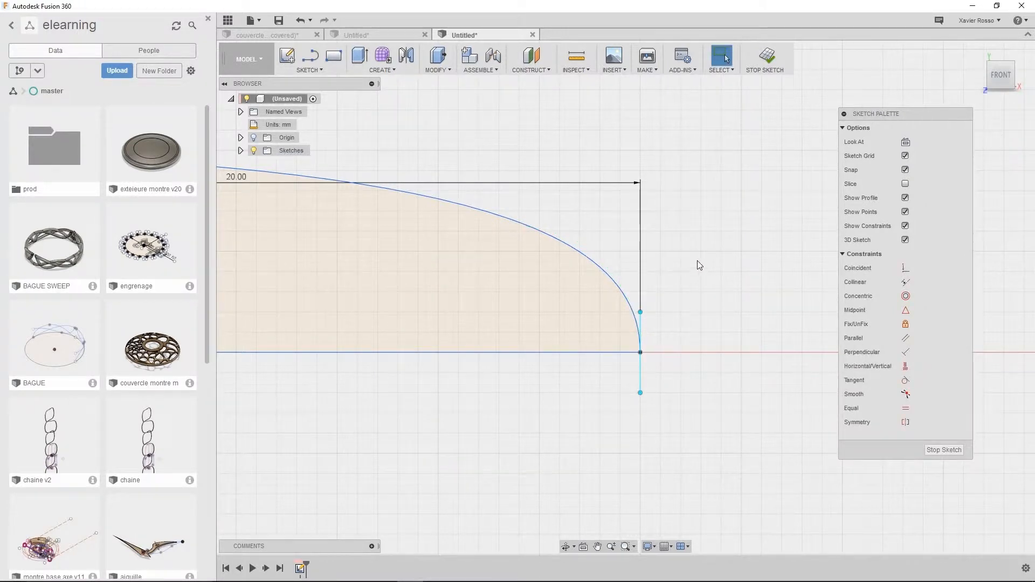
- Dimension the upper half of the spline's outer tangent handle at 1 mm and finish the sketch
{"action": "key", "text": "d"}
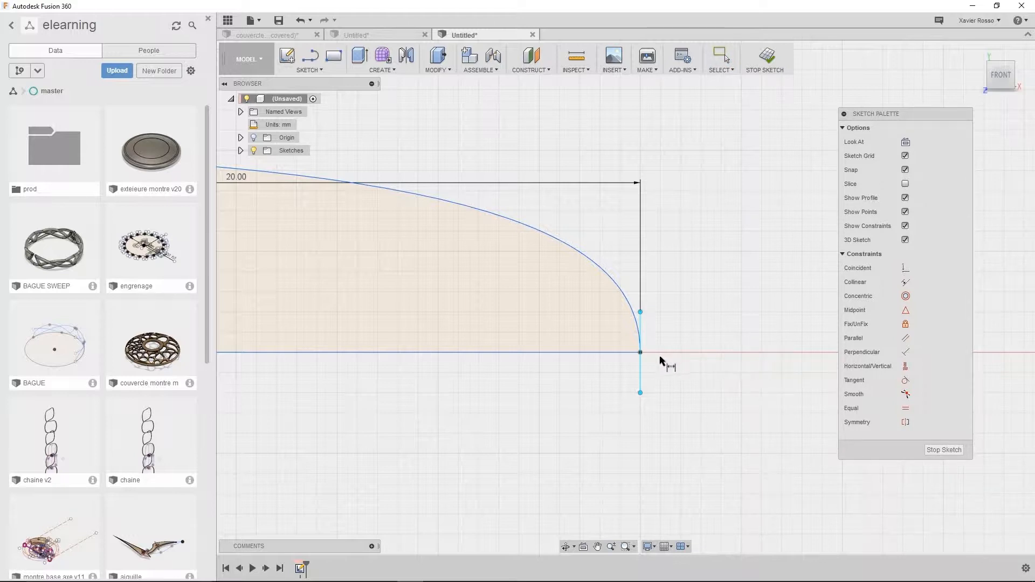
{"action": "left_click", "coordinate": [641, 352]}
{"action": "left_click", "coordinate": [641, 313]}
{"action": "left_click", "coordinate": [747, 326]}
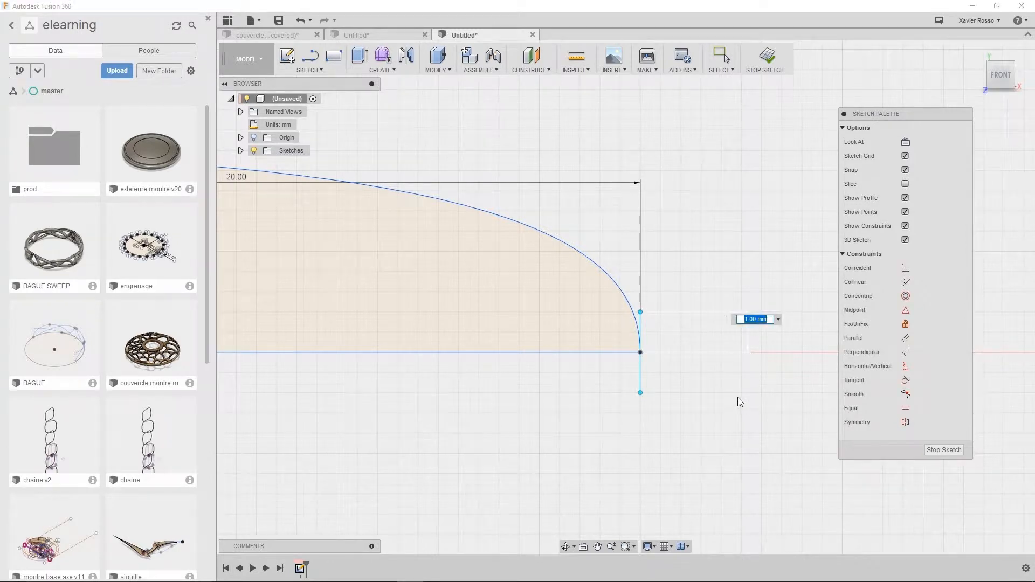
{"action": "key", "text": "Return"}
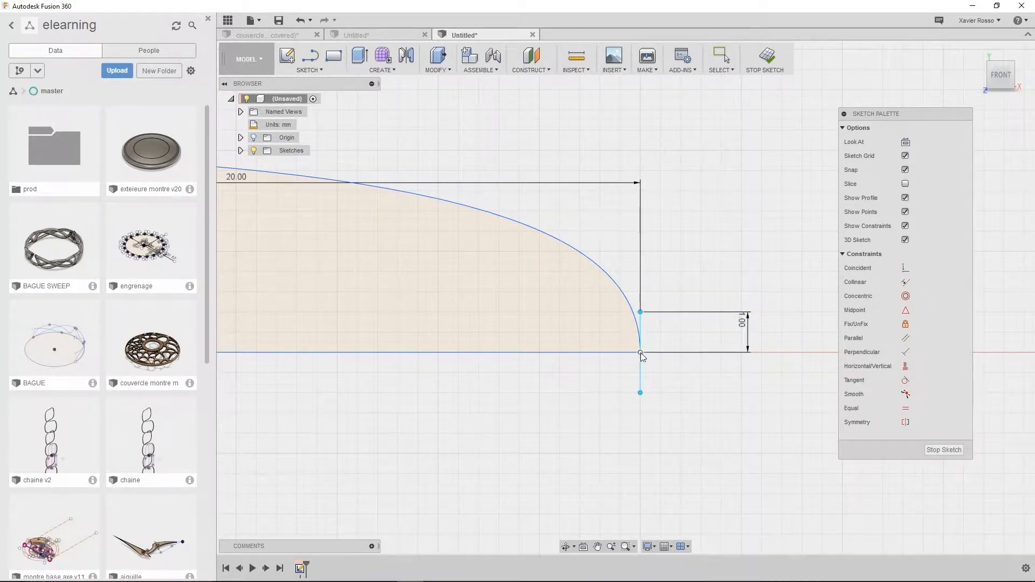
{"action": "left_click", "coordinate": [640, 312]}
{"action": "scroll", "coordinate": [527, 436], "scroll_direction": "down", "scroll_amount": 3}
{"action": "scroll", "coordinate": [372, 400], "scroll_direction": "down", "scroll_amount": 2}
{"action": "middle_click_drag", "start_coordinate": [382, 379], "coordinate": [553, 333]}
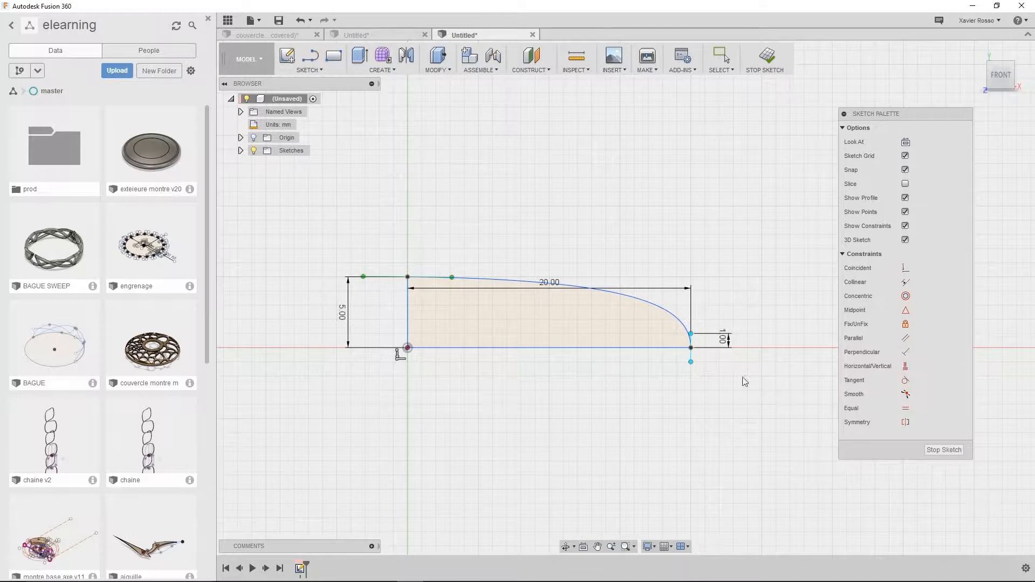
{"action": "left_click", "coordinate": [944, 449]}
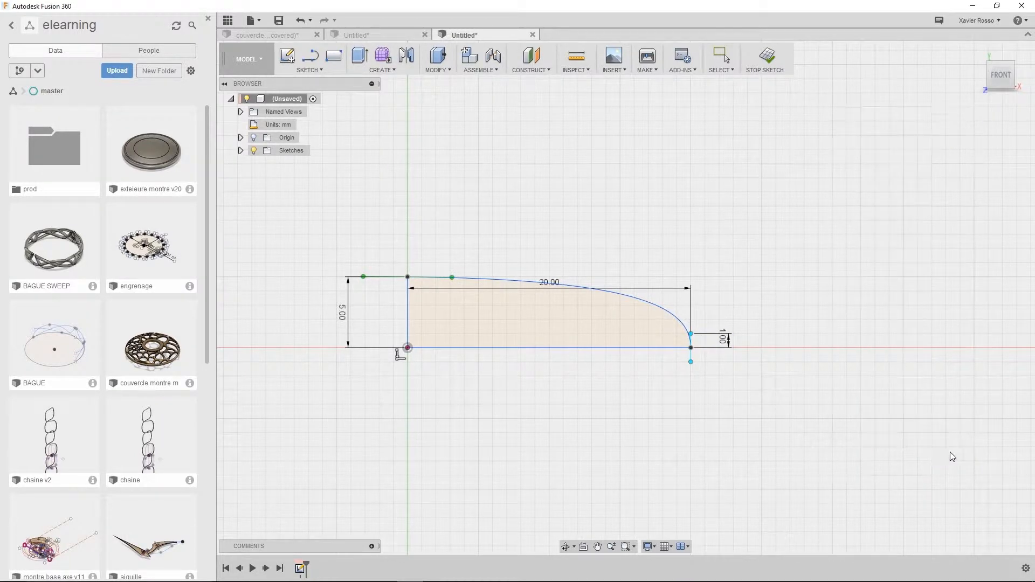
- Revolve the closed profile 360 degrees around the 5 mm vertical line as a new body
{"action": "left_click", "coordinate": [383, 68]}
{"action": "left_click", "coordinate": [391, 106]}
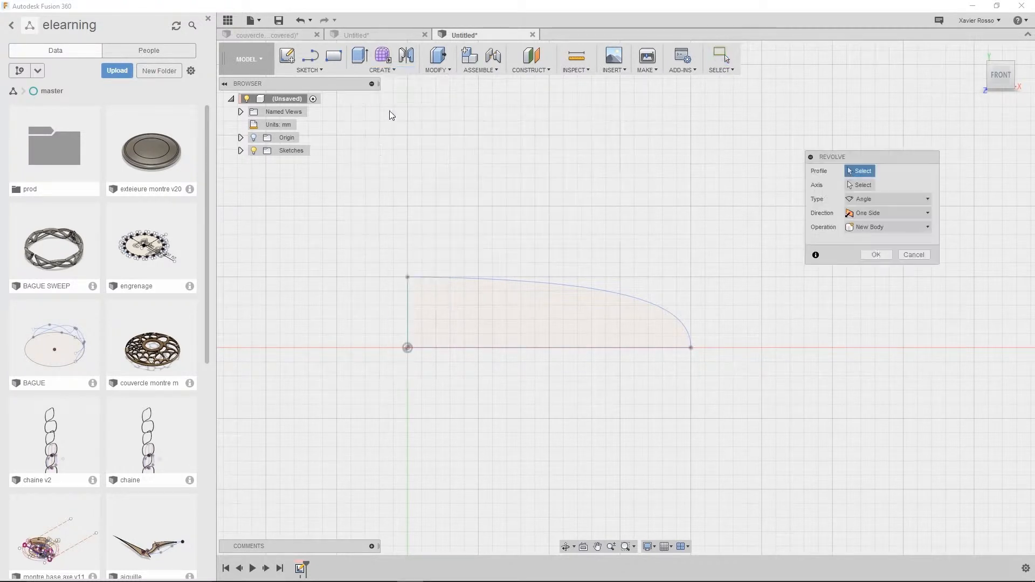
{"action": "left_click", "coordinate": [560, 330]}
{"action": "middle_click_drag", "start_coordinate": [712, 322], "coordinate": [677, 341], "text": "shift"}
{"action": "middle_click_drag", "start_coordinate": [532, 312], "coordinate": [636, 324], "text": "shift"}
{"action": "left_click", "coordinate": [864, 185]}
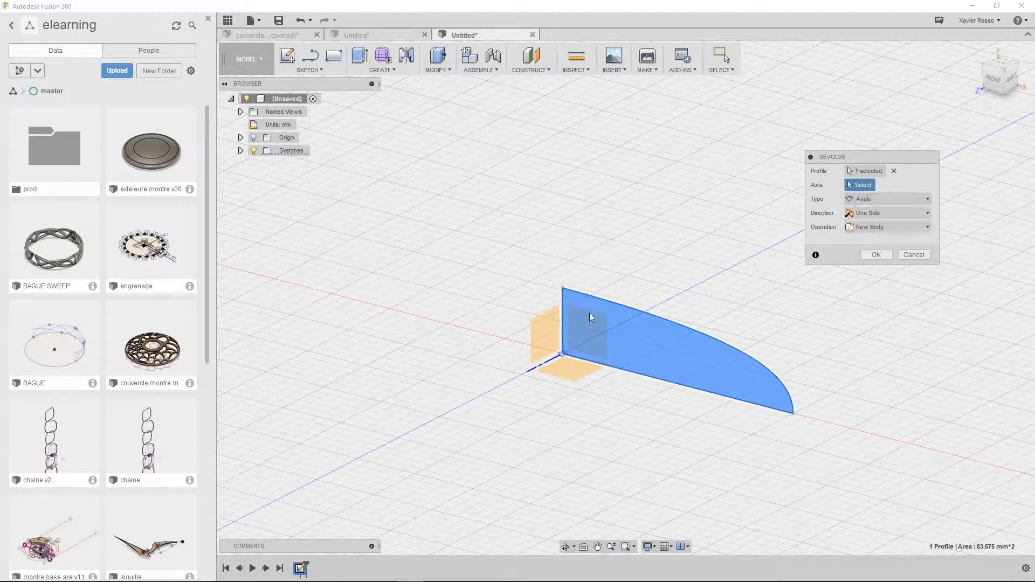
{"action": "left_click", "coordinate": [562, 313]}
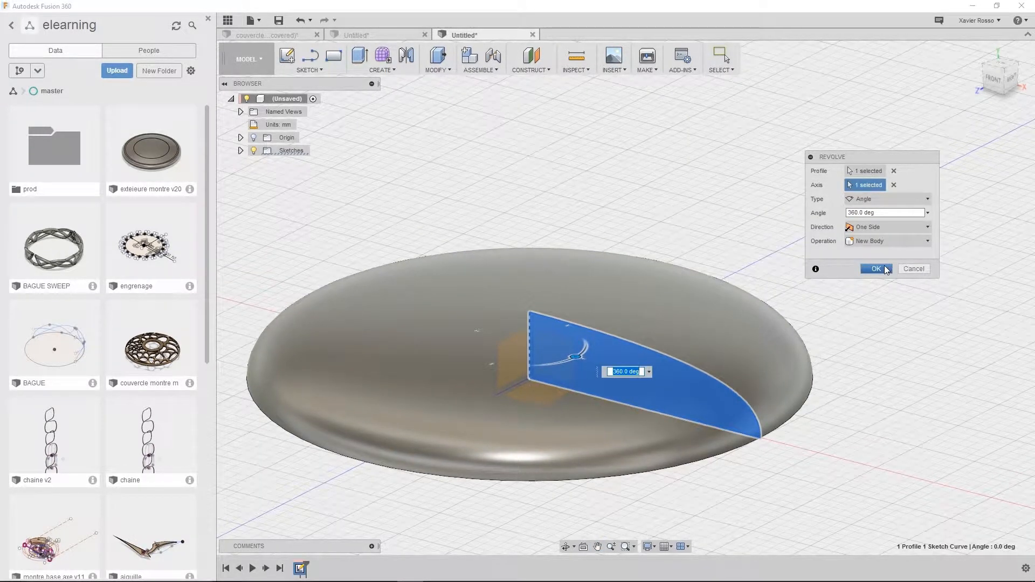
{"action": "left_click", "coordinate": [876, 269]}
- Shell the domed body from its flat underside with an inside thickness of 1 mm
{"action": "scroll", "coordinate": [642, 372], "scroll_direction": "down", "scroll_amount": 5}
{"action": "middle_click_drag", "start_coordinate": [664, 397], "coordinate": [724, 251], "text": "shift"}
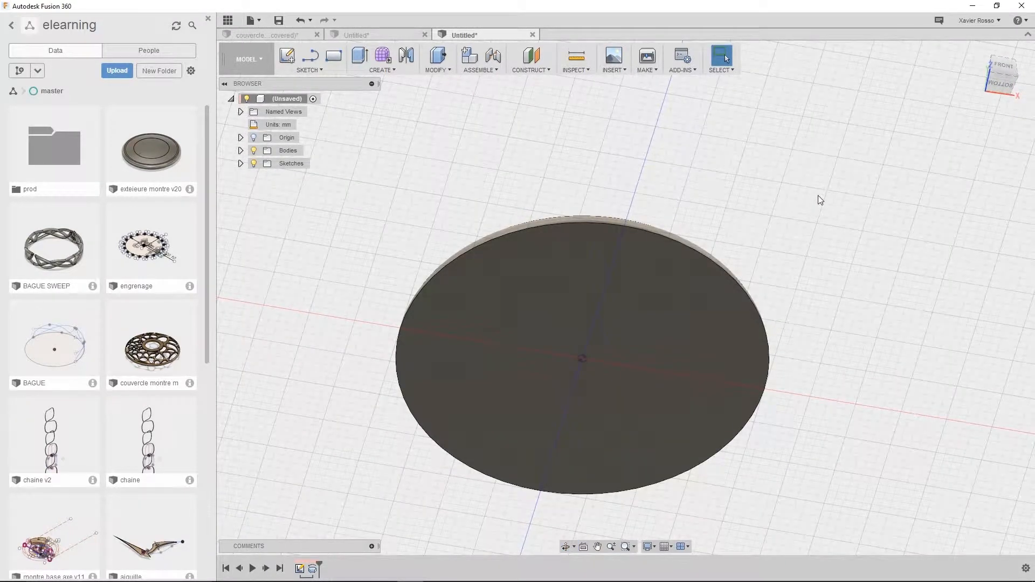
{"action": "left_click", "coordinate": [445, 74]}
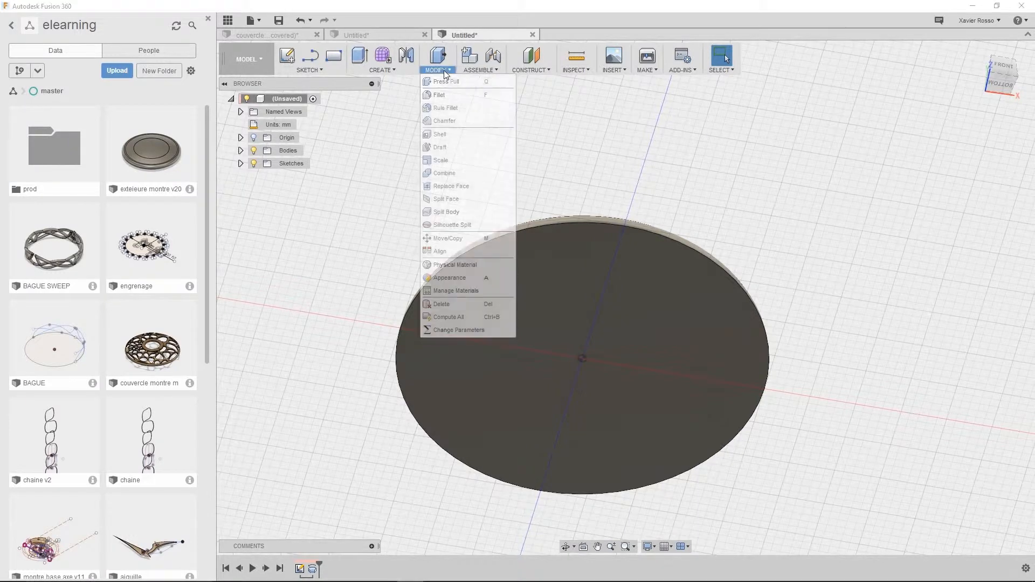
{"action": "left_click", "coordinate": [450, 136]}
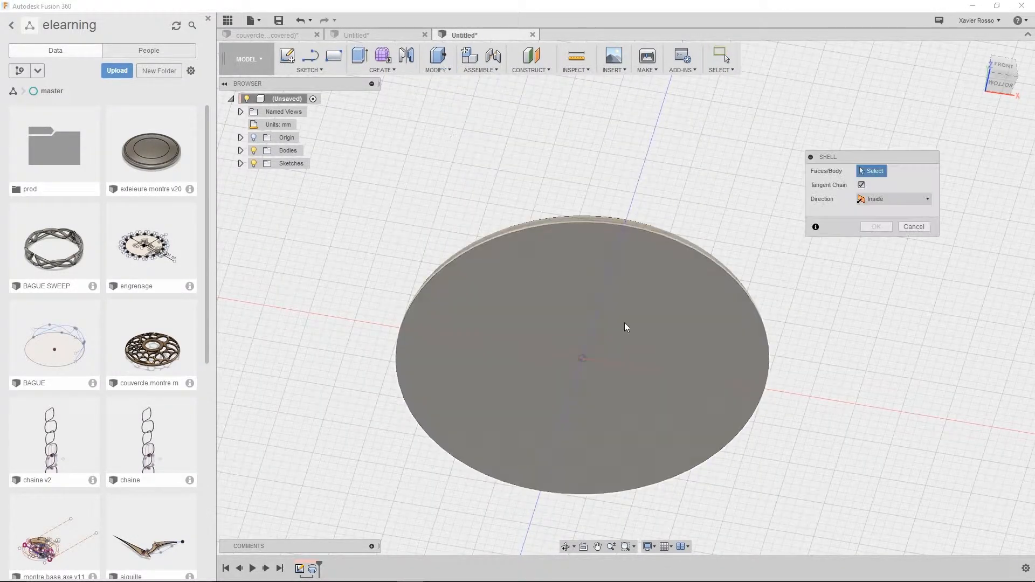
{"action": "left_click", "coordinate": [600, 308]}
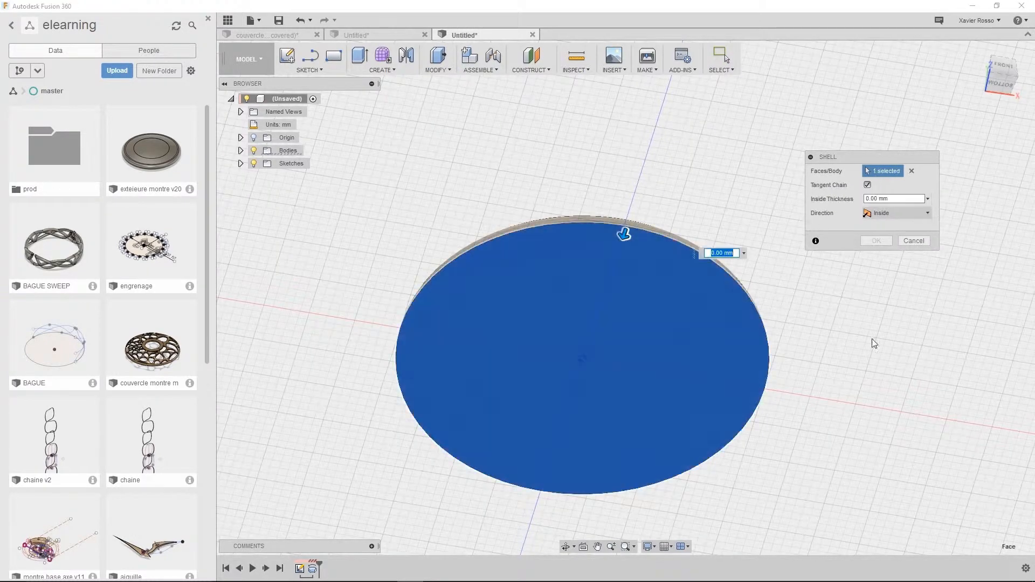
{"action": "middle_click_drag", "start_coordinate": [833, 284], "coordinate": [772, 298], "text": "shift"}
{"action": "left_click_drag", "start_coordinate": [534, 258], "coordinate": [535, 268]}
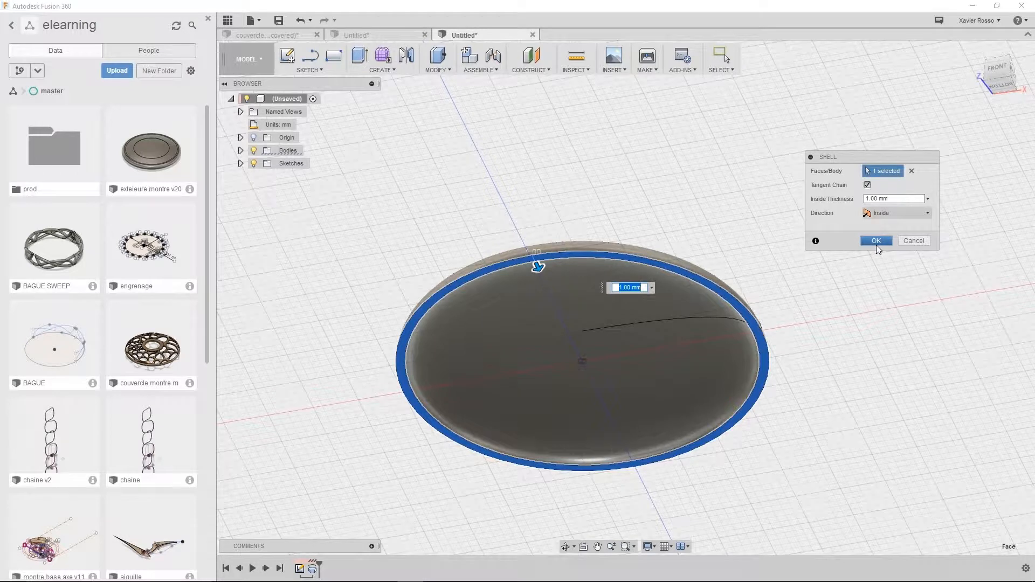
{"action": "left_click", "coordinate": [875, 244]}
- Start a sketch on the horizontal origin plane and draw a 39 mm diameter circle centred on the dome's axis
{"action": "middle_click_drag", "start_coordinate": [656, 162], "coordinate": [611, 253], "text": "shift"}
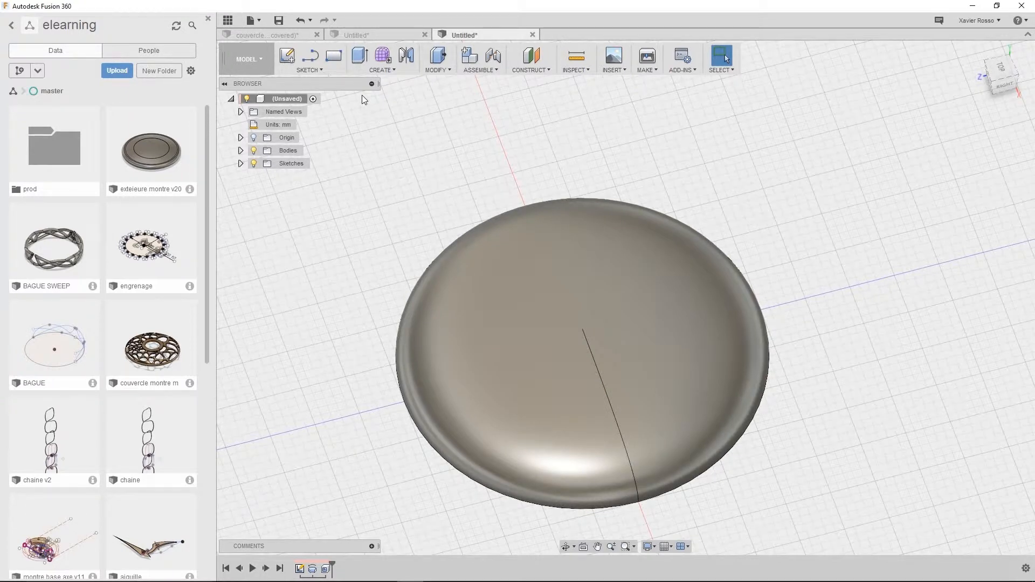
{"action": "left_click", "coordinate": [320, 70]}
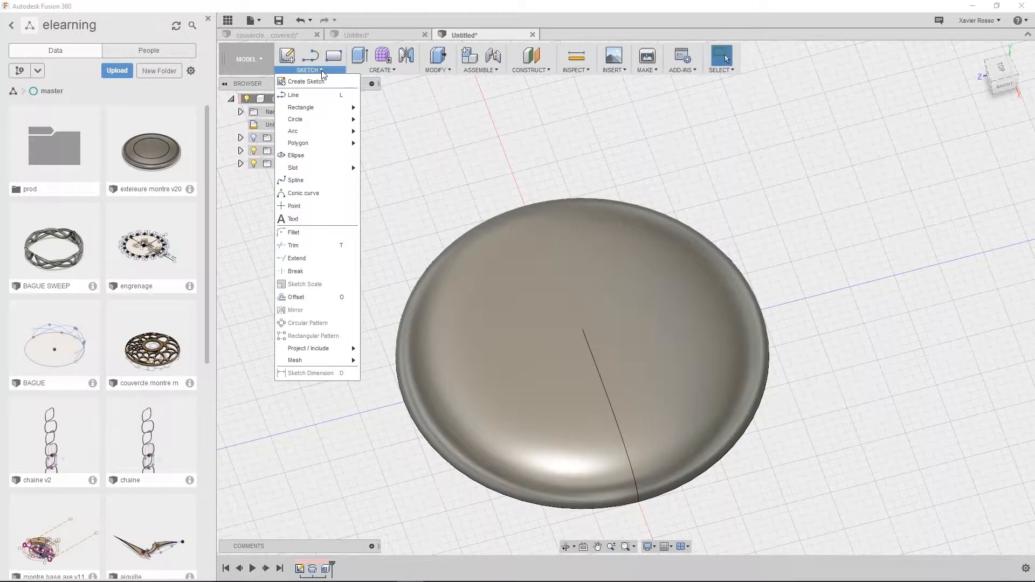
{"action": "mouse_move", "coordinate": [325, 123]}
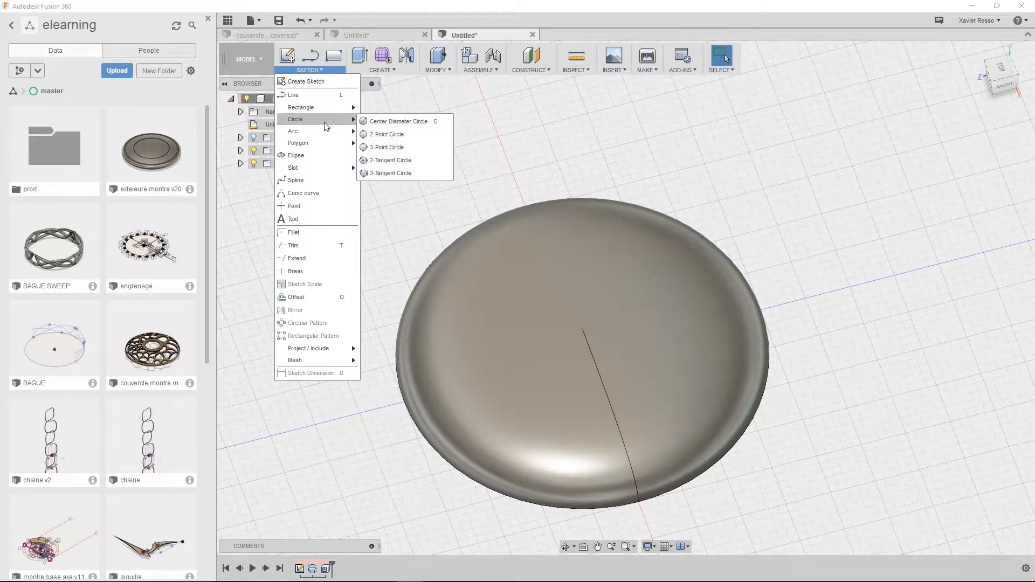
{"action": "left_click", "coordinate": [390, 121]}
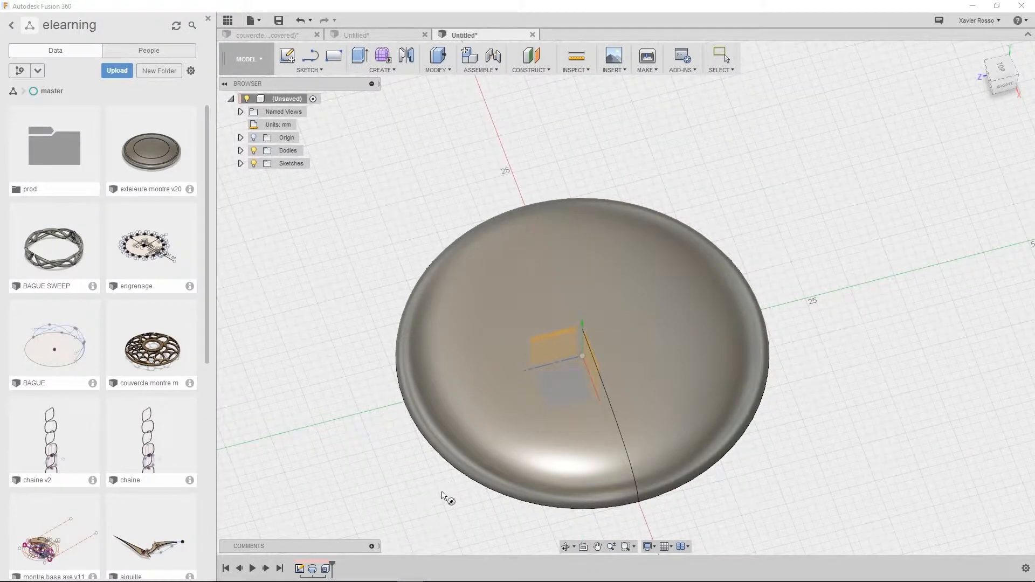
{"action": "left_click", "coordinate": [441, 498]}
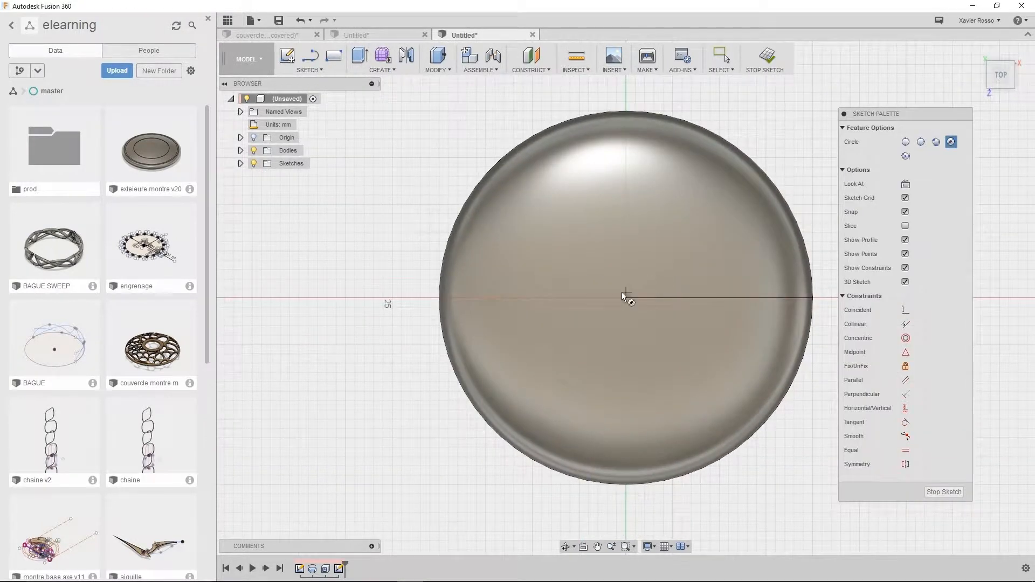
{"action": "left_click", "coordinate": [625, 297]}
{"action": "type", "text": "39"}
{"action": "key", "text": "Return"}
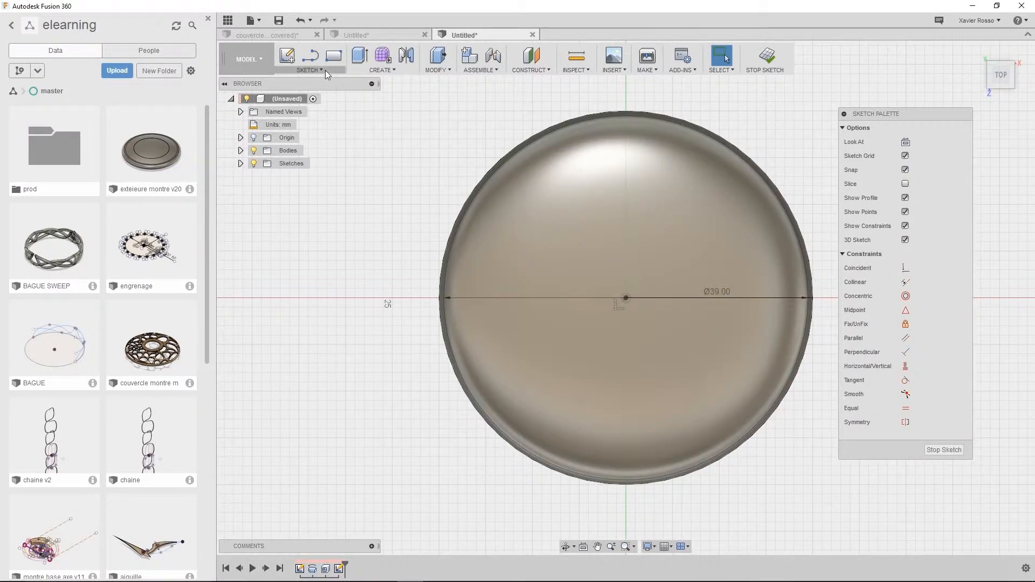
- Add a concentric 16 mm diameter circle at the centre of the sketch
{"action": "left_click", "coordinate": [326, 70]}
{"action": "mouse_move", "coordinate": [324, 119]}
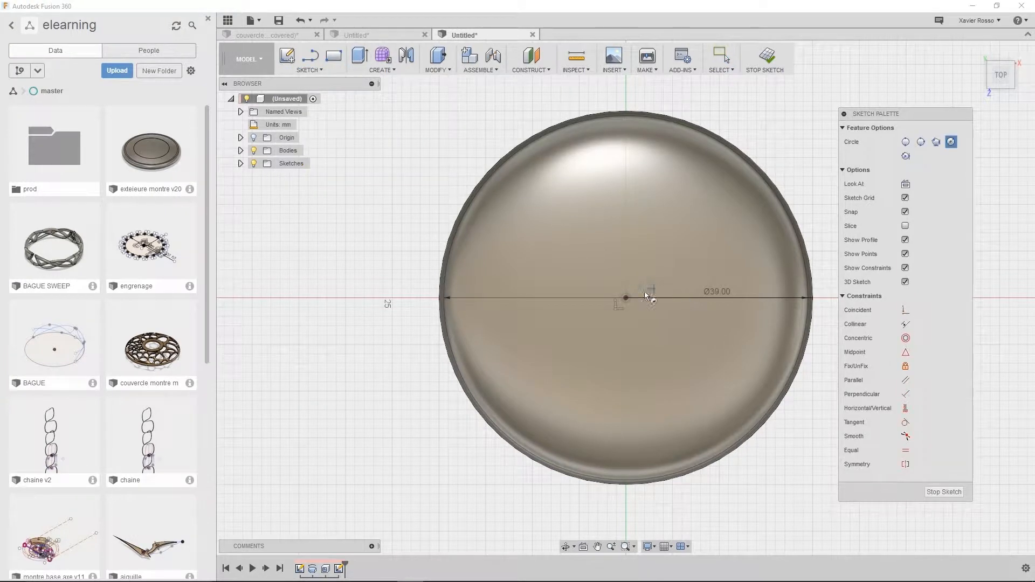
{"action": "left_click", "coordinate": [626, 297]}
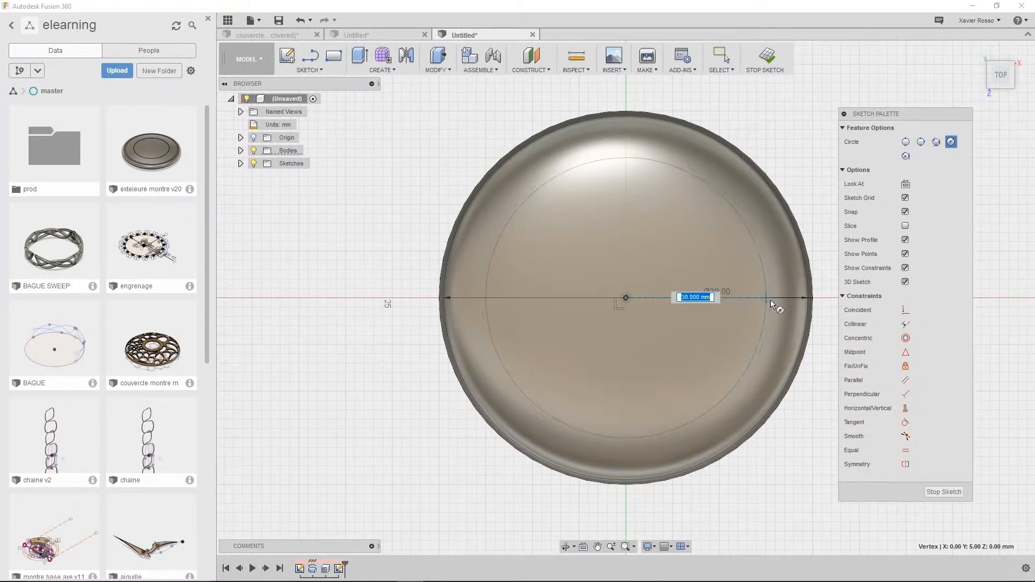
{"action": "type", "text": "16"}
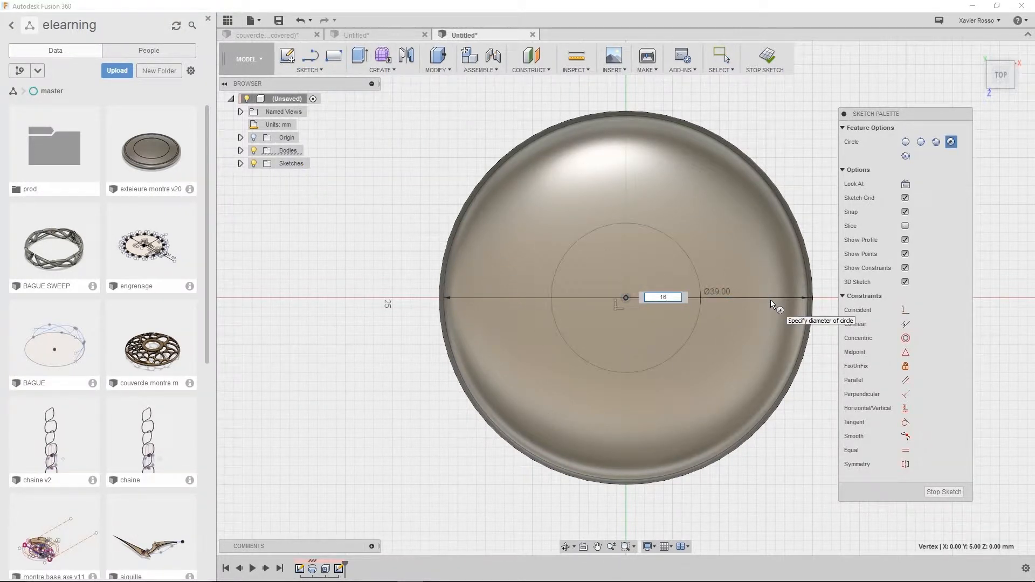
{"action": "key", "text": "Return"}
- Add a third concentric circle with an 11 mm diameter and finish the sketch
{"action": "left_click", "coordinate": [312, 72]}
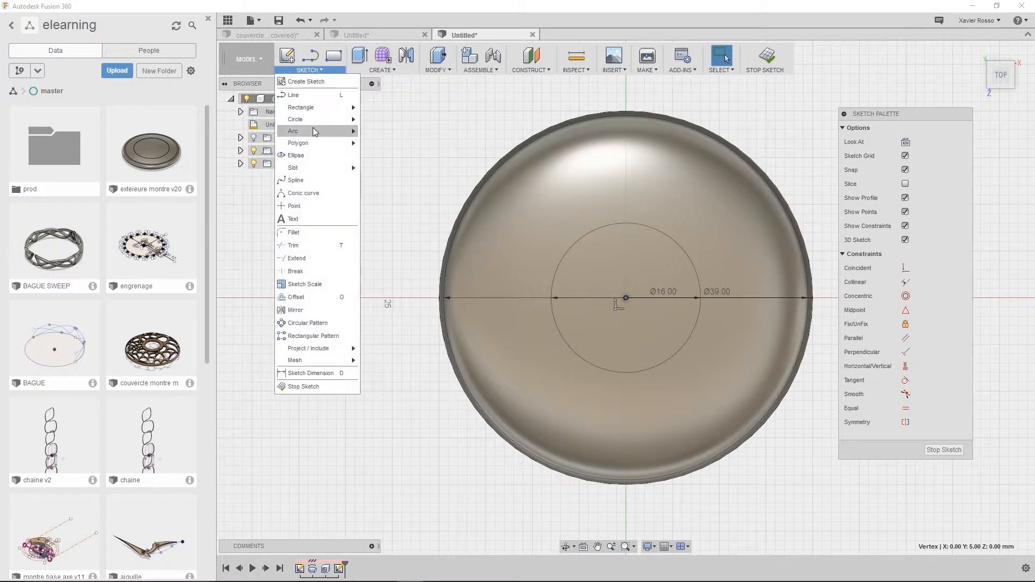
{"action": "mouse_move", "coordinate": [323, 125]}
{"action": "left_click", "coordinate": [394, 124]}
{"action": "left_click", "coordinate": [626, 298]}
{"action": "type", "text": "11"}
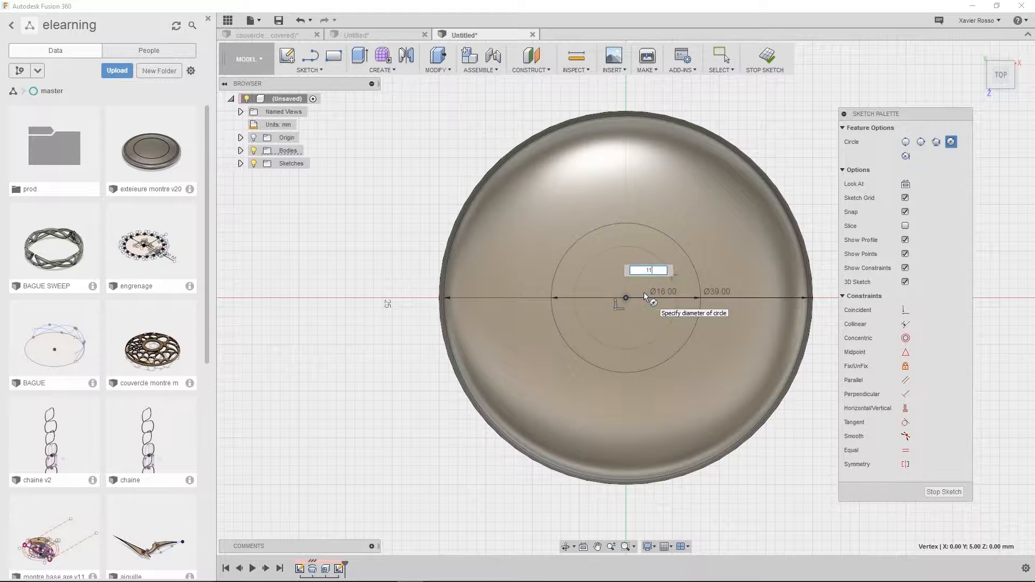
{"action": "key", "text": "Return"}
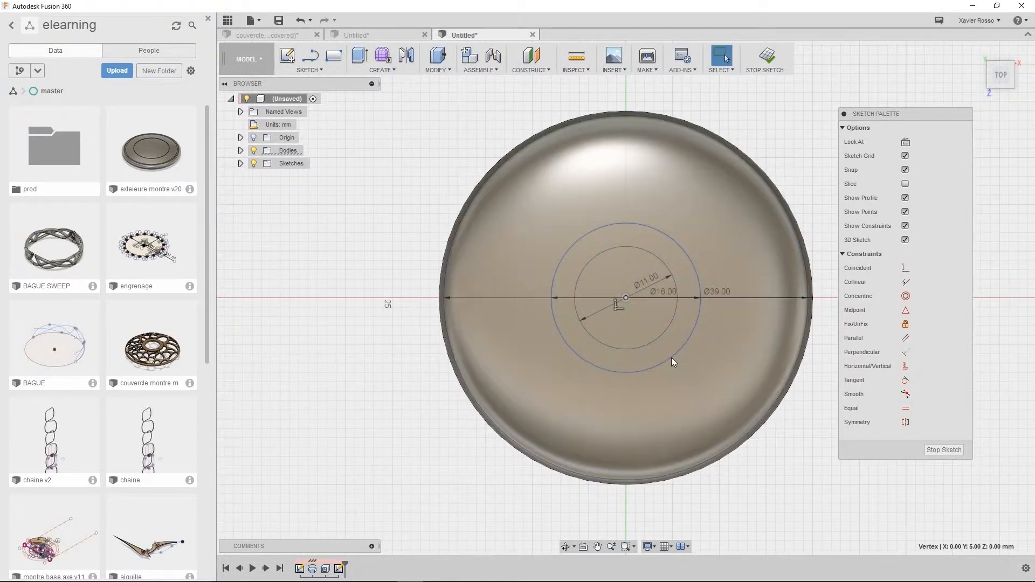
{"action": "left_click", "coordinate": [943, 450]}
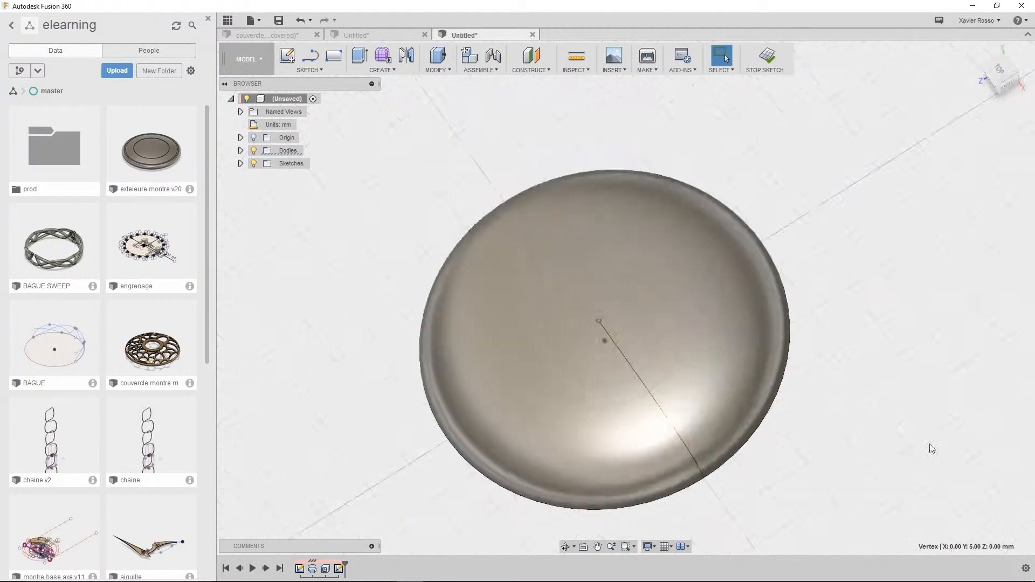
{"action": "mouse_move", "coordinate": [821, 385]}
{"action": "middle_mouse_down", "text": "shift"}
{"action": "mouse_move", "coordinate": [870, 376]}
{"action": "mouse_move", "coordinate": [841, 373]}
{"action": "mouse_move", "coordinate": [877, 337]}
{"action": "middle_mouse_up", "text": "shift"}
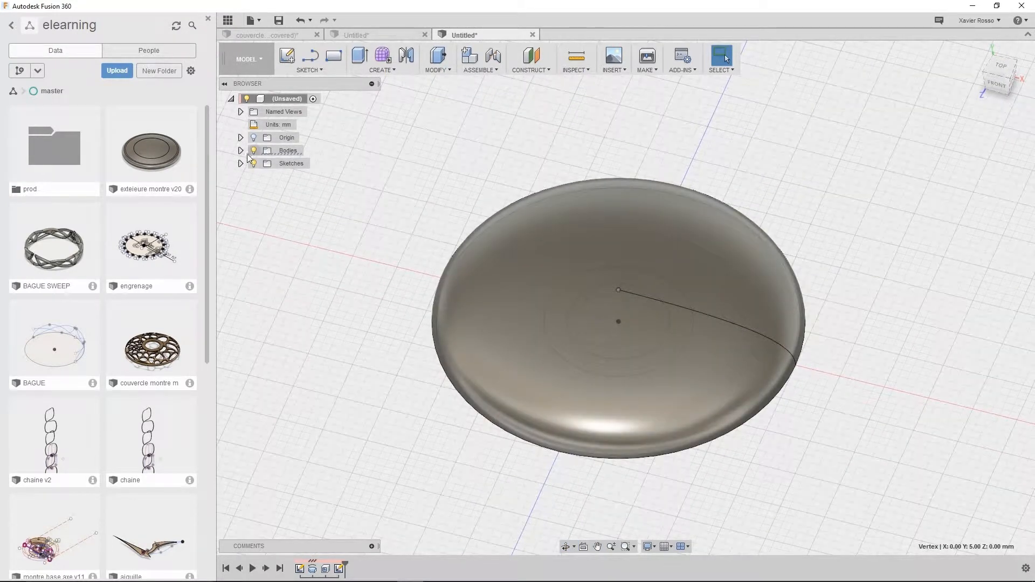
- Expand the lists of bodies and sketches in the model tree
{"action": "left_click", "coordinate": [240, 150]}
{"action": "left_click", "coordinate": [297, 163]}
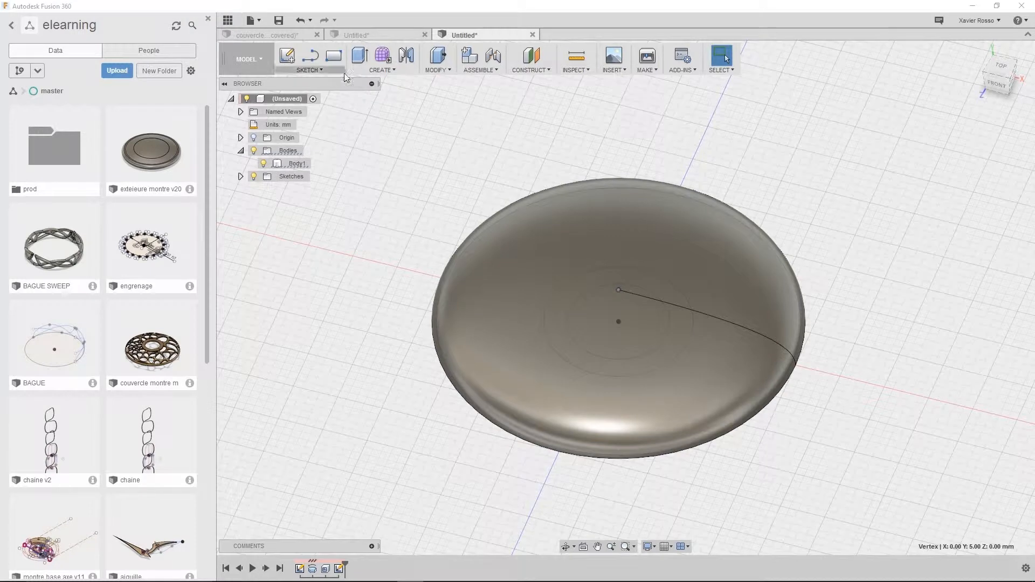
{"action": "key", "text": "Escape"}
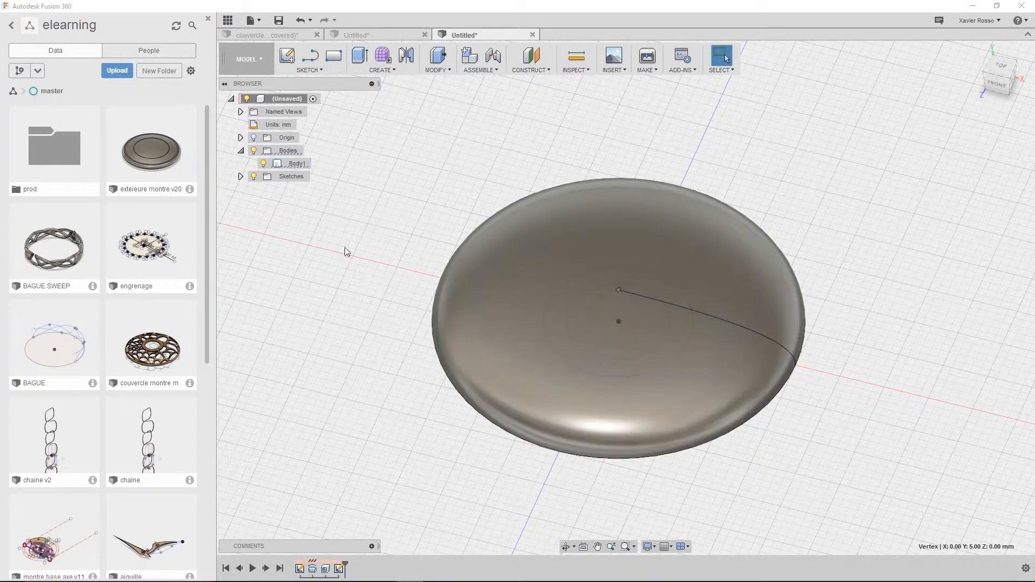
{"action": "left_click", "coordinate": [241, 177]}
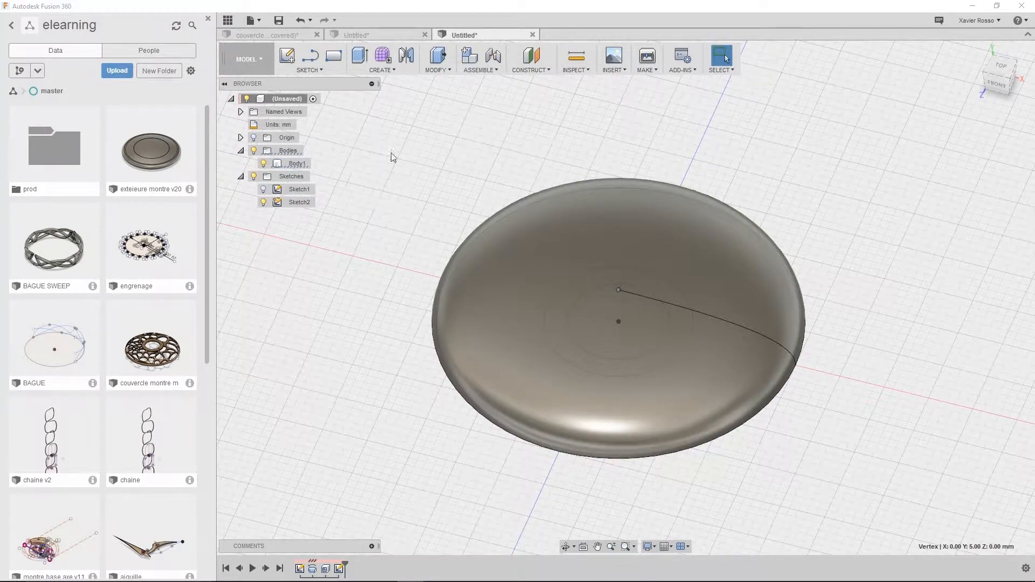
- Cut a central hole through the dome by extruding the 11 mm circle symmetrically by 30 mm
{"action": "left_click", "coordinate": [363, 68]}
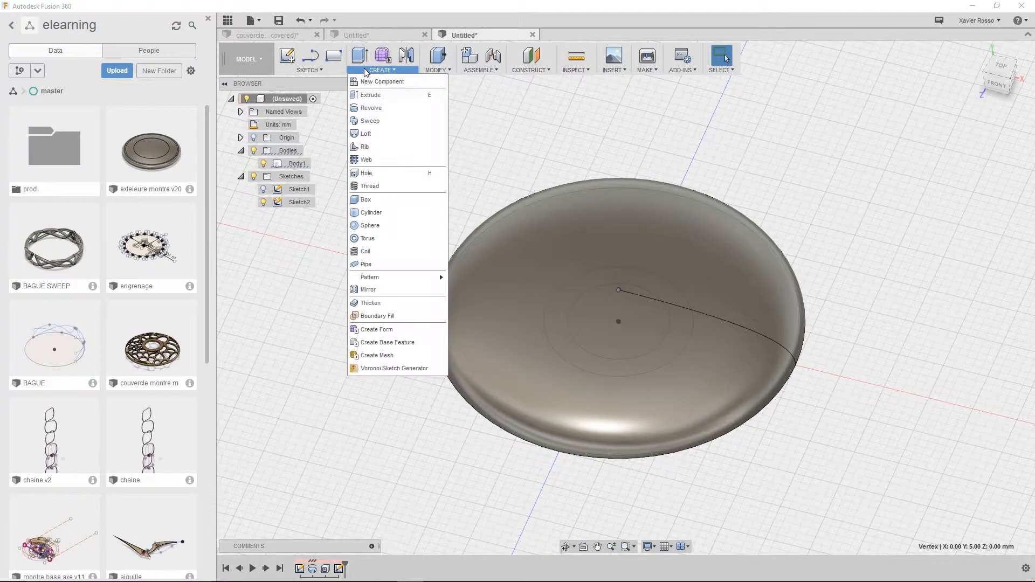
{"action": "left_click", "coordinate": [365, 100]}
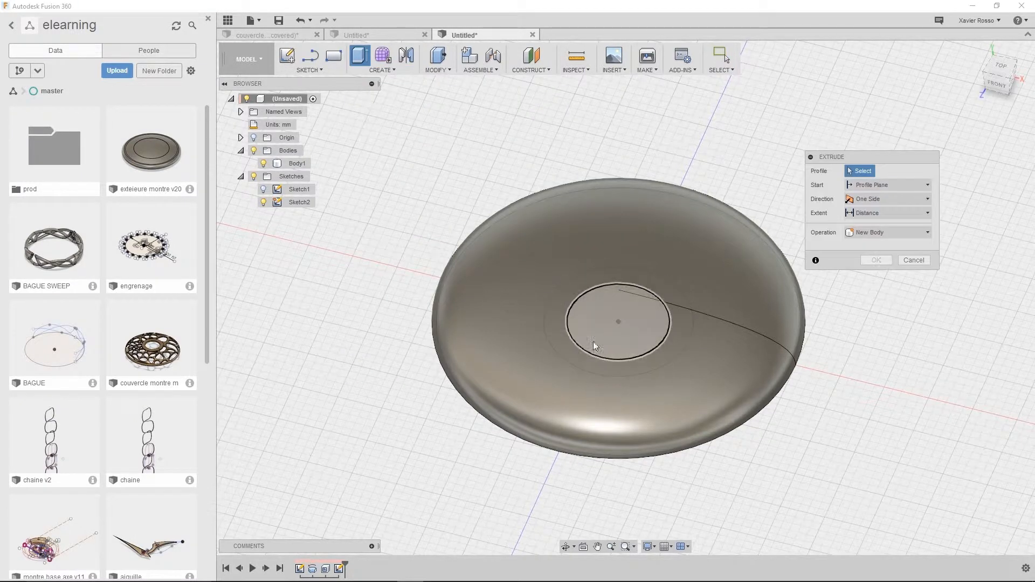
{"action": "left_click", "coordinate": [622, 322]}
{"action": "left_click_drag", "start_coordinate": [618, 301], "coordinate": [665, 114]}
{"action": "middle_click_drag", "start_coordinate": [603, 265], "coordinate": [578, 278]}
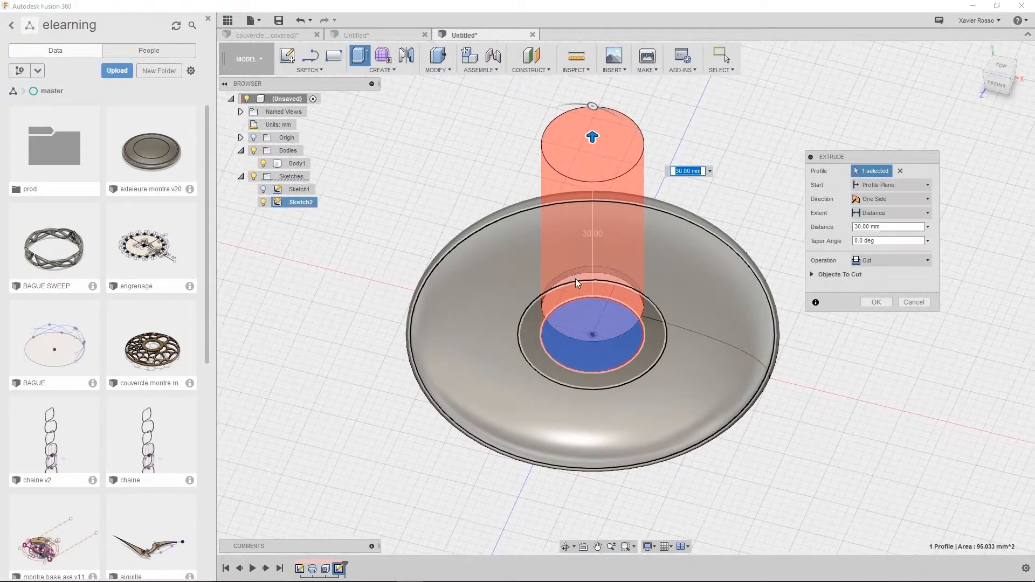
{"action": "mouse_move", "coordinate": [597, 341]}
{"action": "middle_mouse_down", "text": "shift"}
{"action": "mouse_move", "coordinate": [609, 269]}
{"action": "mouse_move", "coordinate": [612, 338]}
{"action": "middle_mouse_up", "text": "shift"}
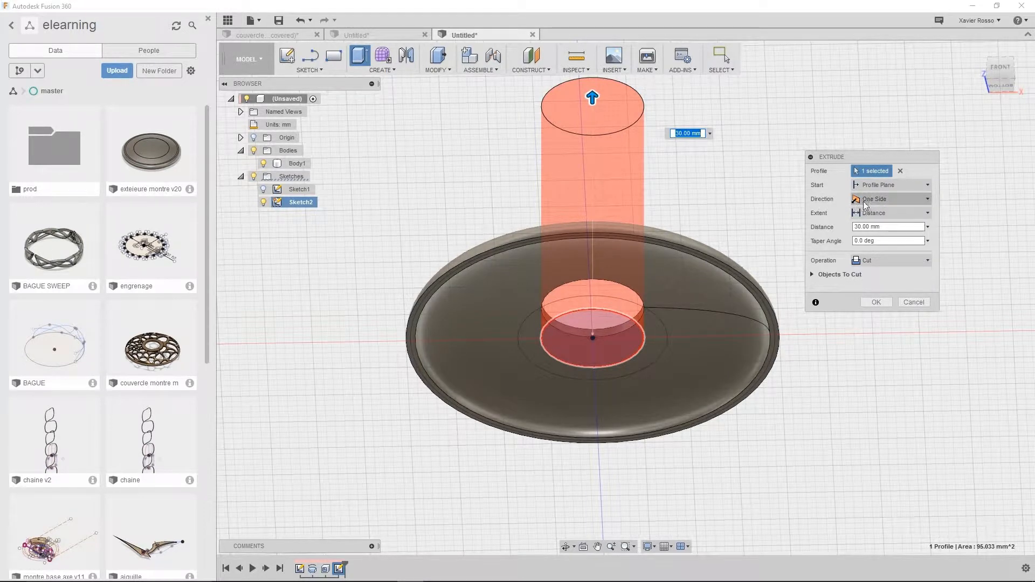
{"action": "left_click", "coordinate": [873, 199]}
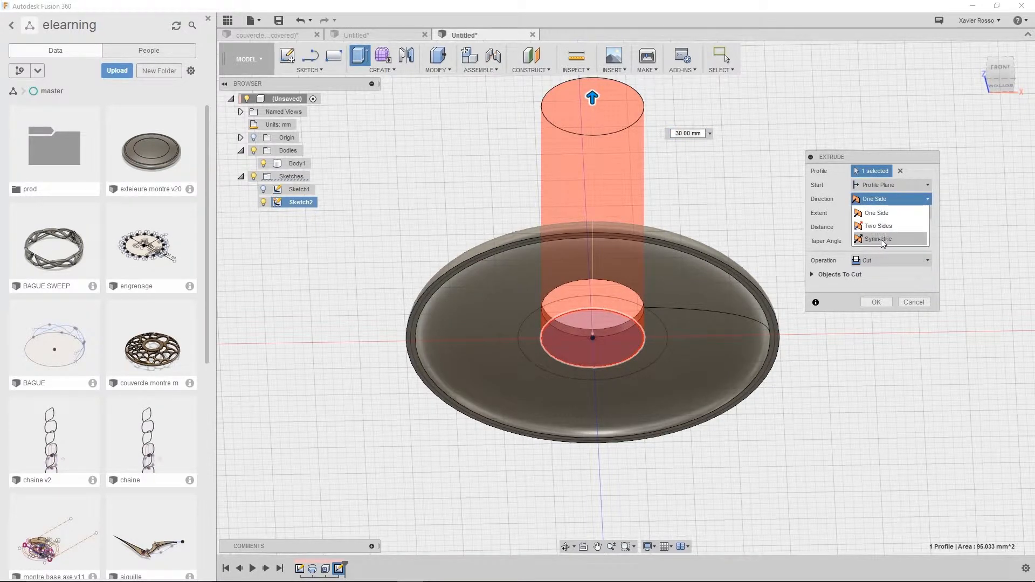
{"action": "left_click", "coordinate": [876, 239]}
{"action": "middle_click_drag", "start_coordinate": [673, 215], "coordinate": [621, 208], "text": "shift"}
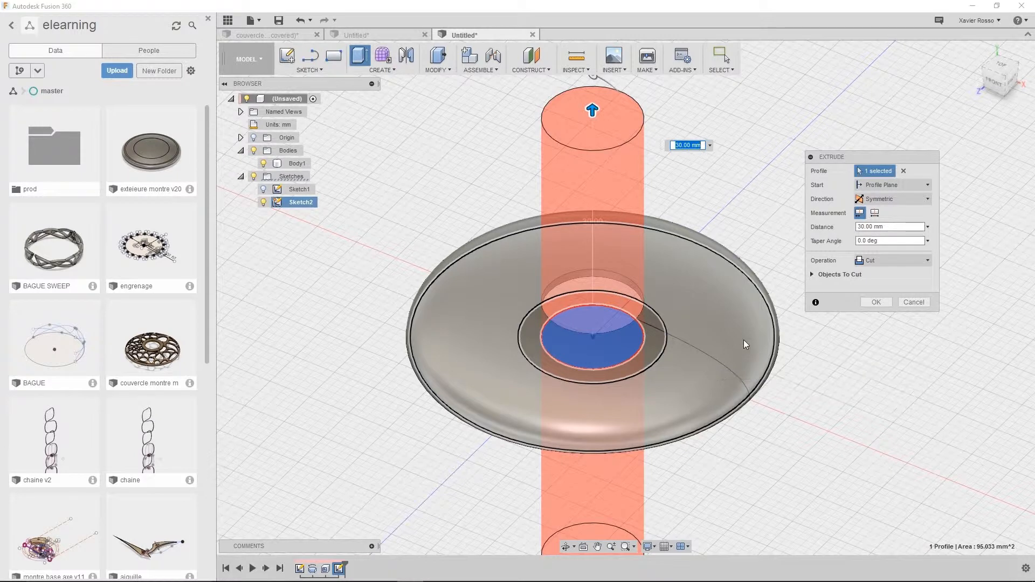
{"action": "left_click_drag", "start_coordinate": [879, 154], "coordinate": [894, 120]}
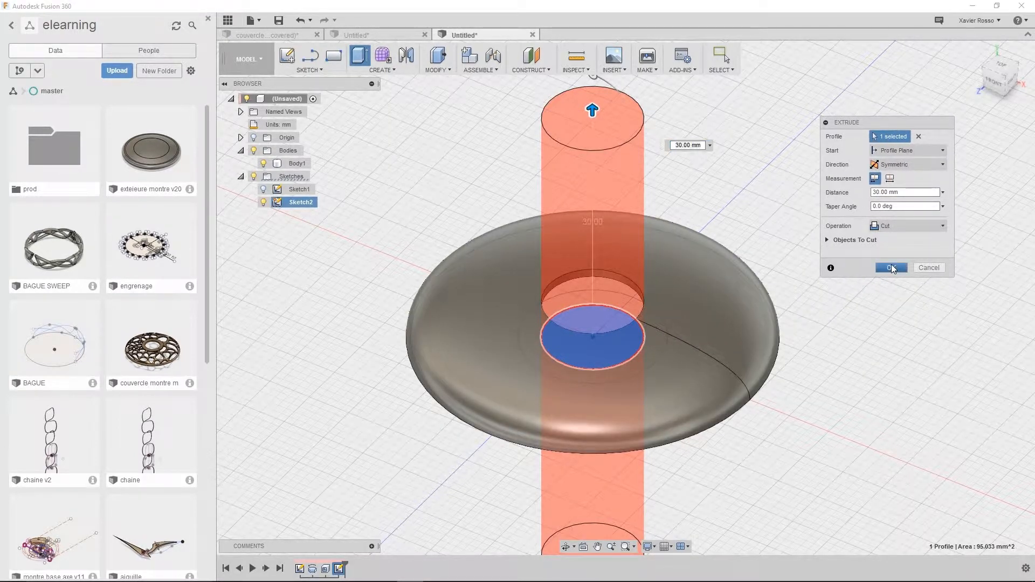
{"action": "left_click", "coordinate": [891, 267]}
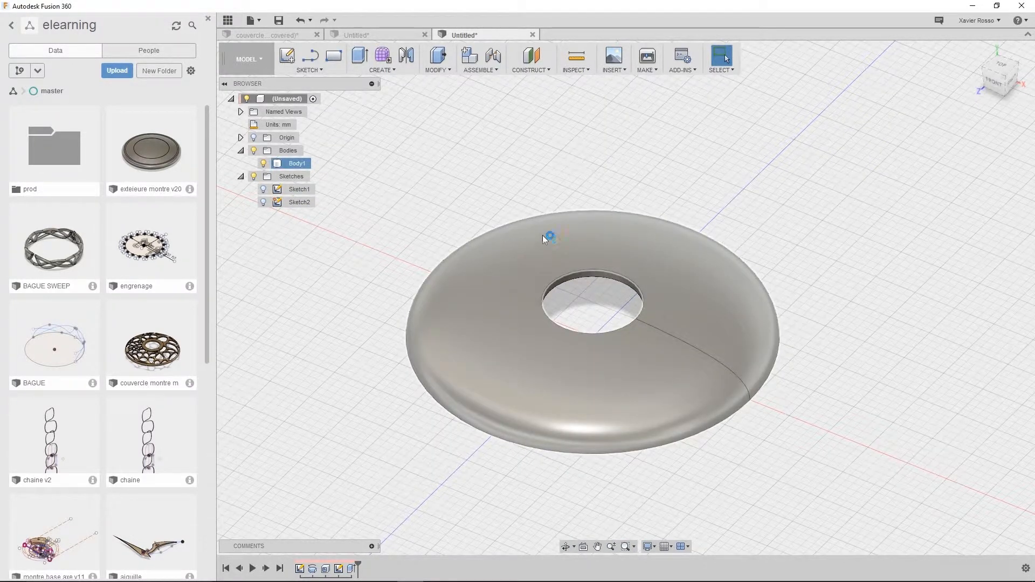
- Show Sketch2 again and extrude the ring between its 16 mm and 39 mm circles symmetrically by 19 mm as a new body
{"action": "left_click", "coordinate": [264, 201]}
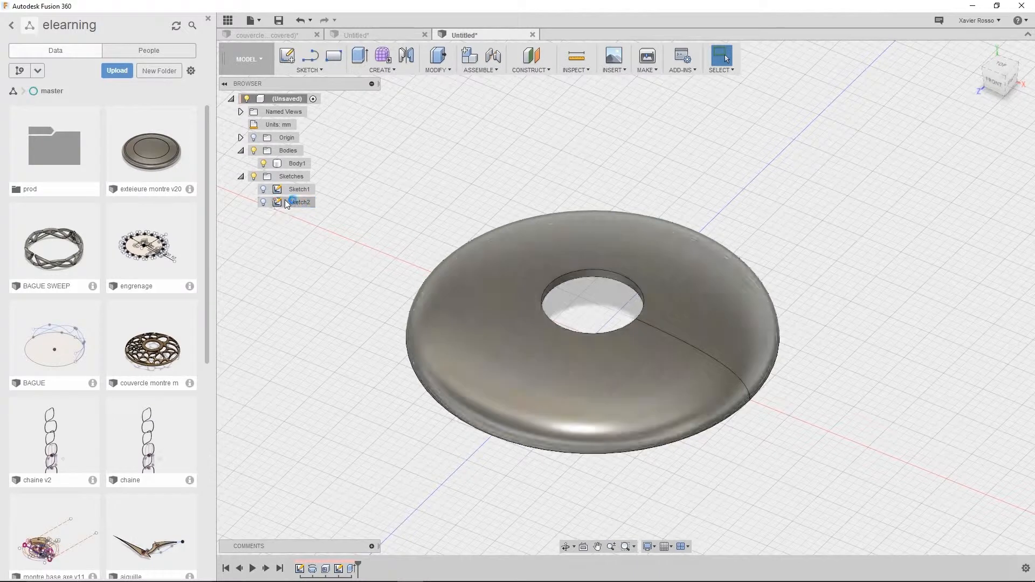
{"action": "left_click", "coordinate": [264, 202]}
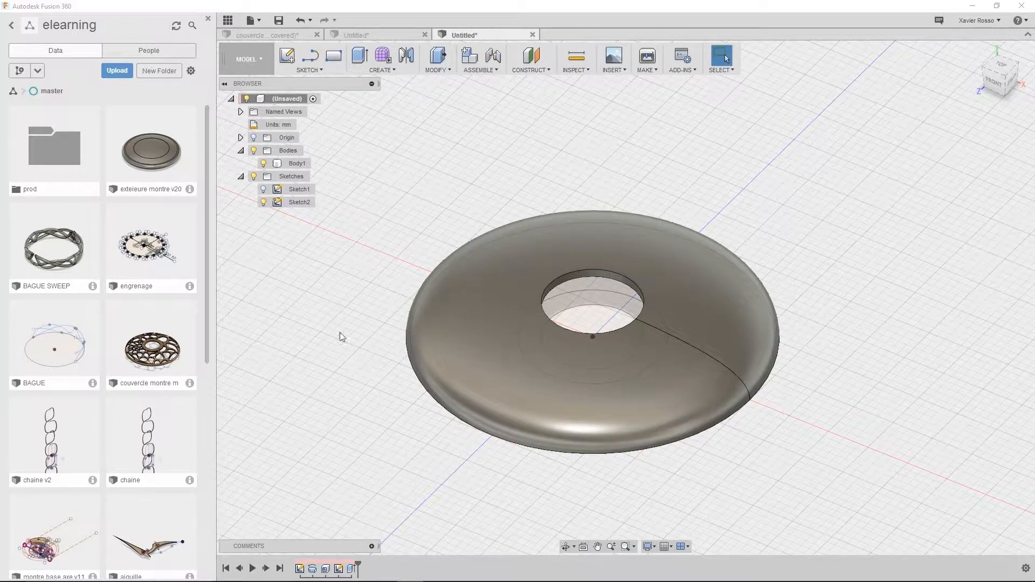
{"action": "left_click", "coordinate": [383, 72]}
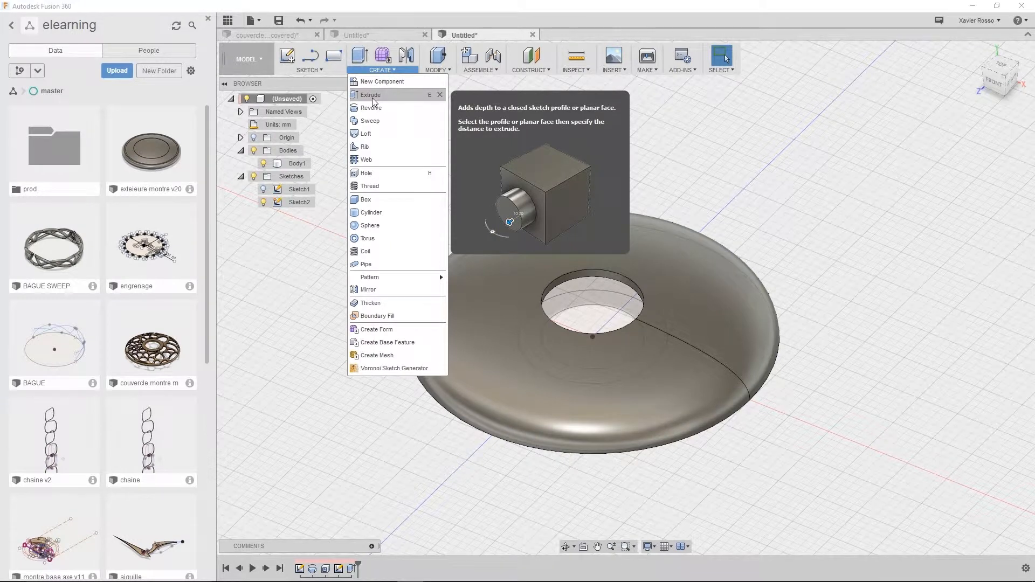
{"action": "left_click", "coordinate": [372, 98]}
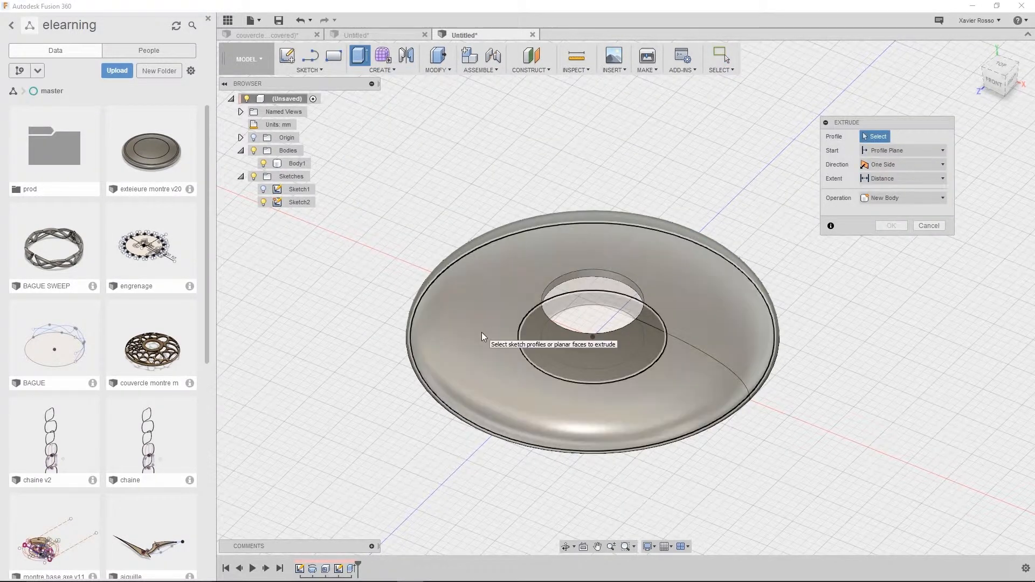
{"action": "left_click", "coordinate": [481, 332]}
{"action": "left_click_drag", "start_coordinate": [655, 354], "coordinate": [682, 214]}
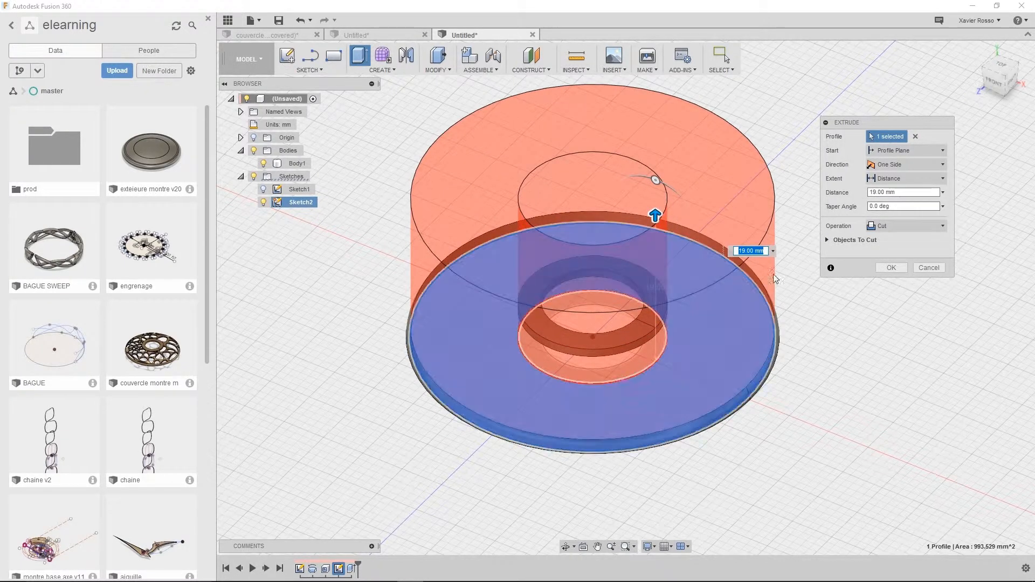
{"action": "left_click", "coordinate": [905, 165]}
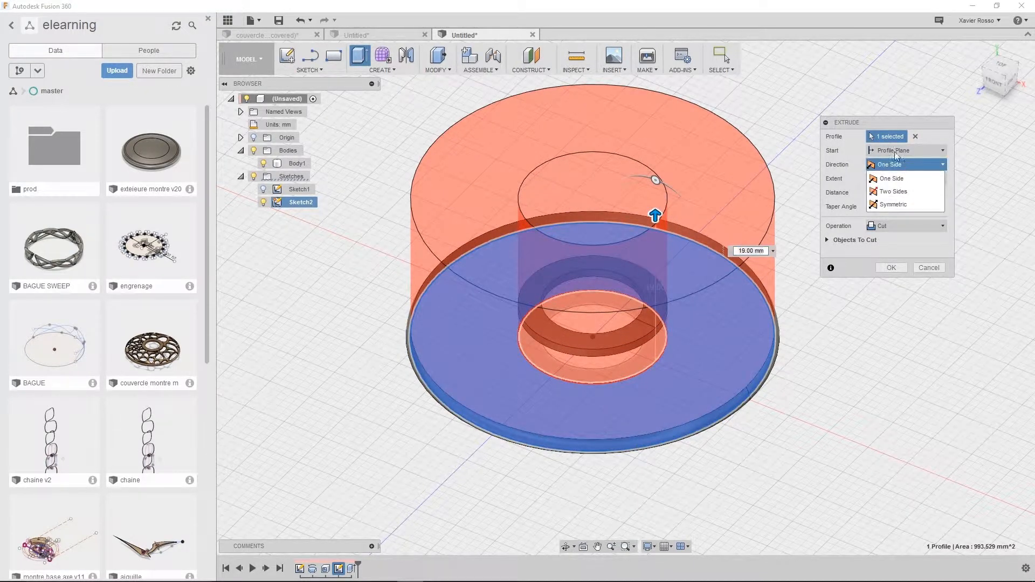
{"action": "left_click", "coordinate": [899, 205]}
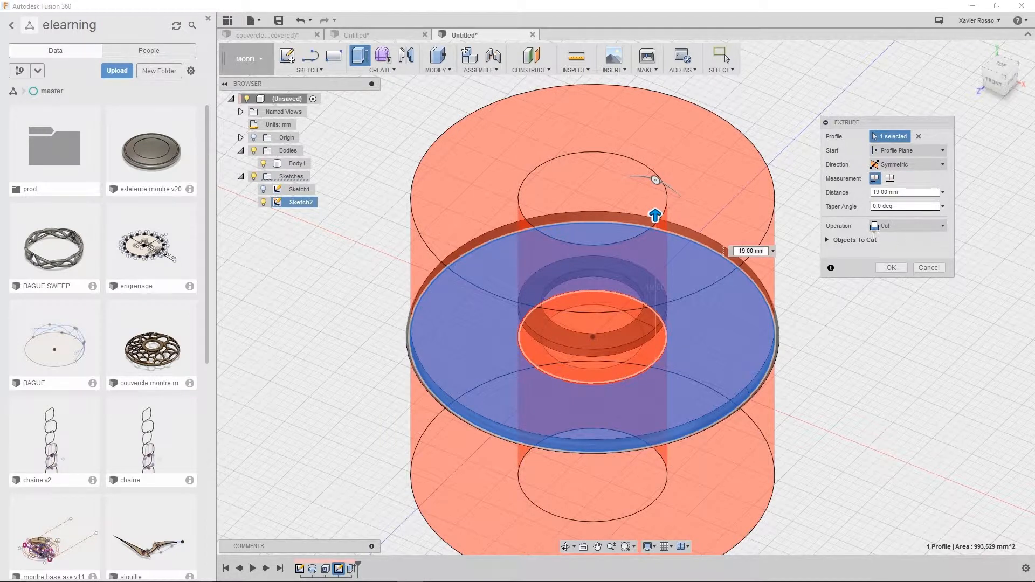
{"action": "left_click", "coordinate": [908, 226]}
{"action": "left_click", "coordinate": [899, 280]}
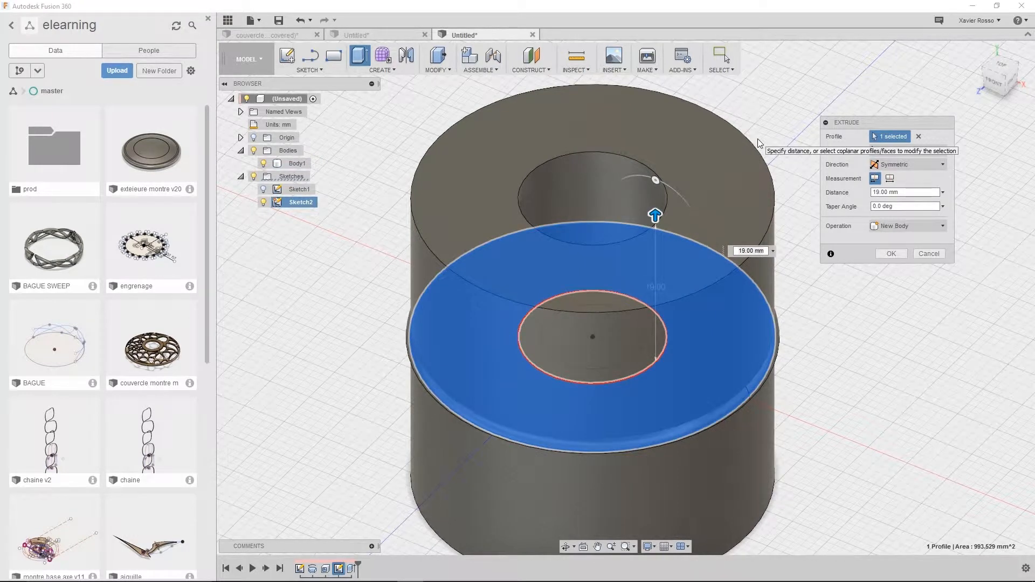
{"action": "middle_click_drag", "start_coordinate": [763, 242], "coordinate": [771, 284], "text": "shift"}
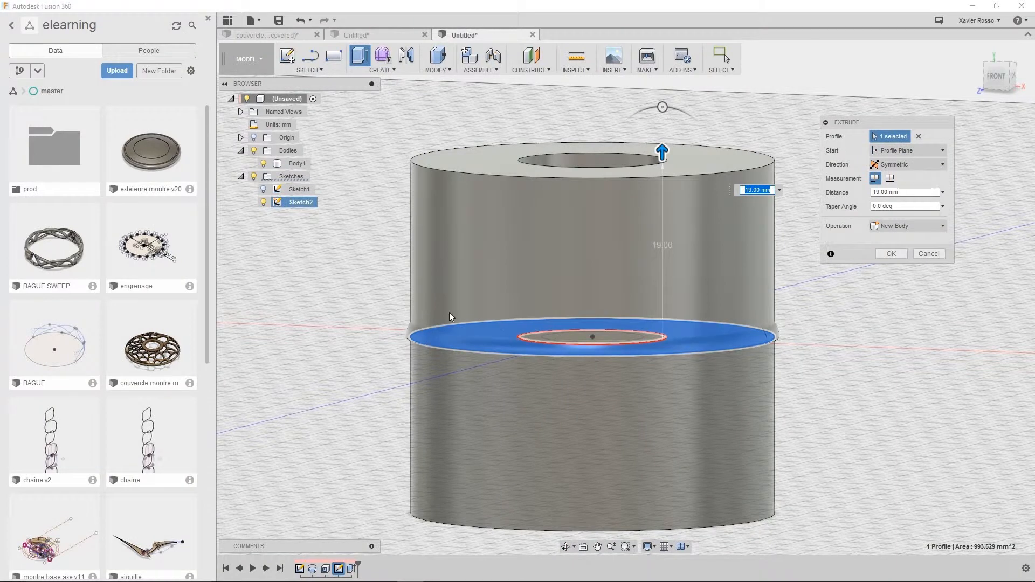
{"action": "left_click", "coordinate": [899, 254]}
{"action": "middle_click_drag", "start_coordinate": [804, 213], "coordinate": [824, 285], "text": "shift"}
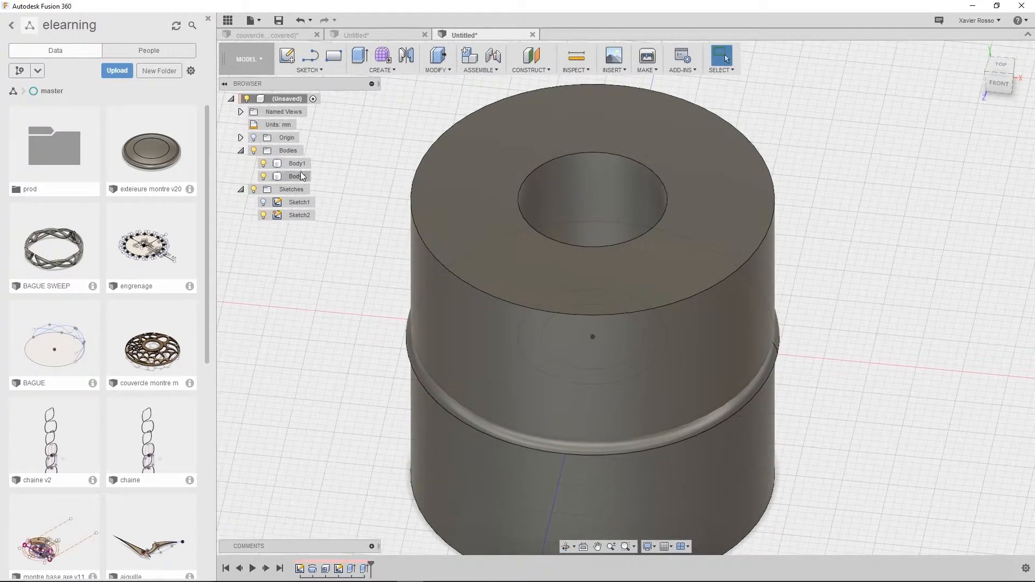
- Rename the holed dome body as couvercle
{"action": "left_click", "coordinate": [296, 166]}
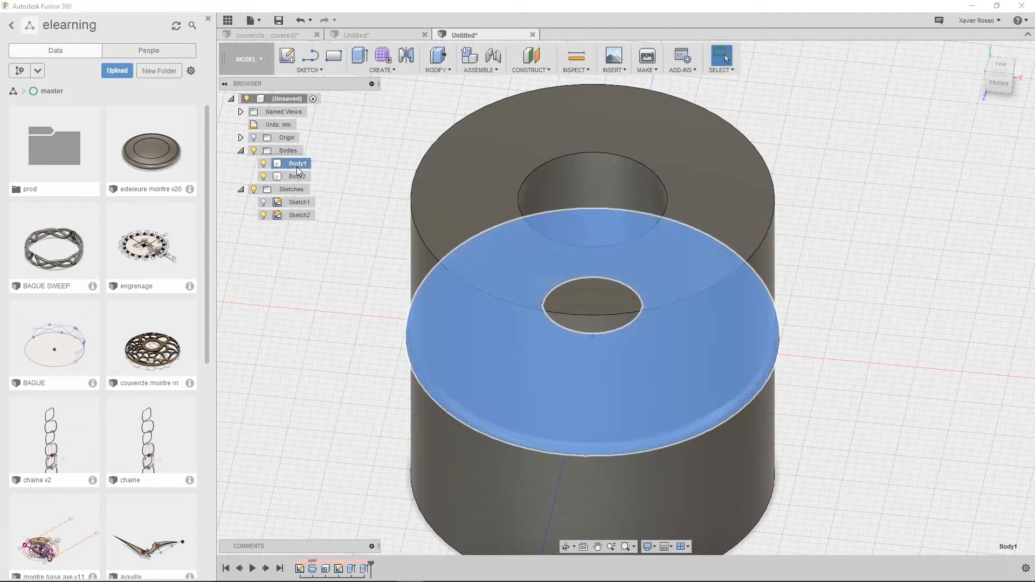
{"action": "left_click", "coordinate": [296, 176]}
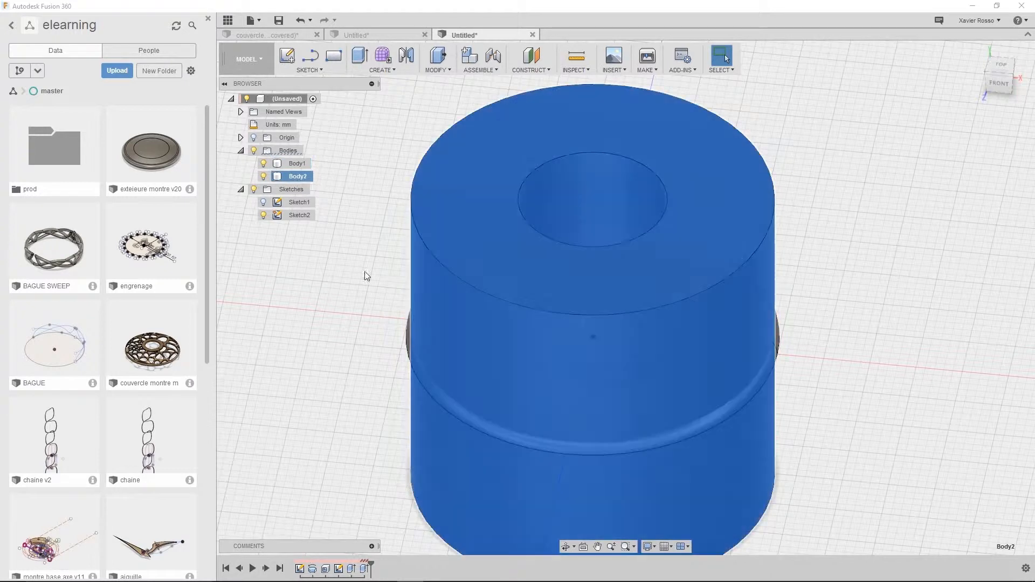
{"action": "middle_click_drag", "start_coordinate": [633, 275], "coordinate": [619, 240]}
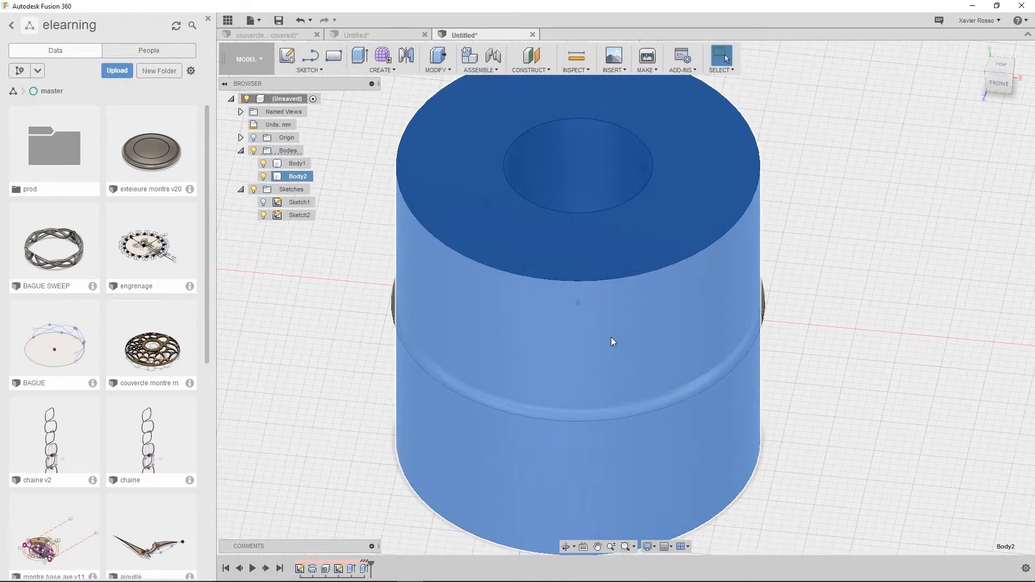
{"action": "scroll", "coordinate": [610, 337], "scroll_direction": "down", "scroll_amount": 2}
{"action": "middle_click_drag", "start_coordinate": [607, 359], "coordinate": [627, 361]}
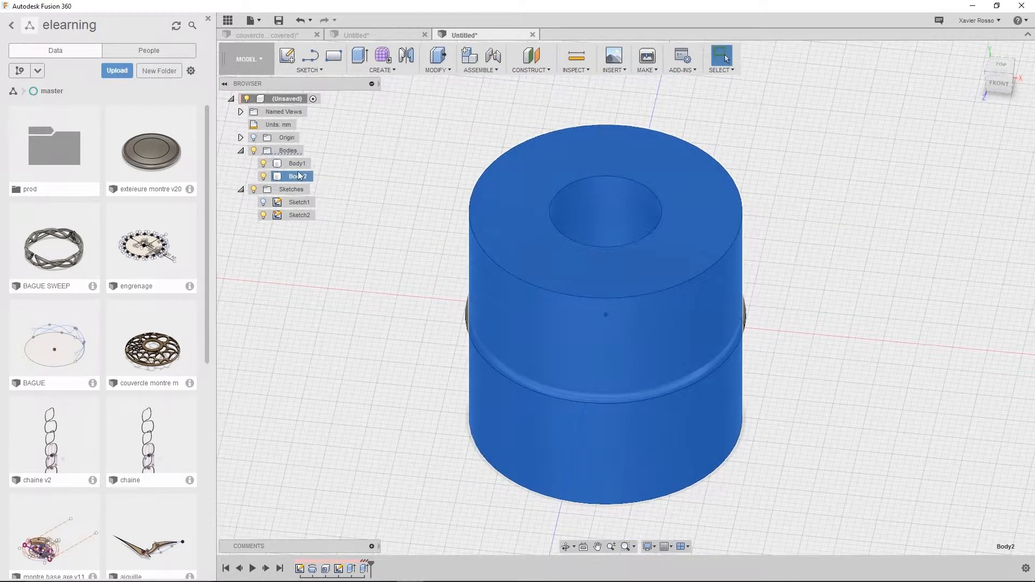
{"action": "left_click", "coordinate": [296, 165]}
{"action": "double_click", "coordinate": [297, 164]}
{"action": "type", "text": "couvercle"}
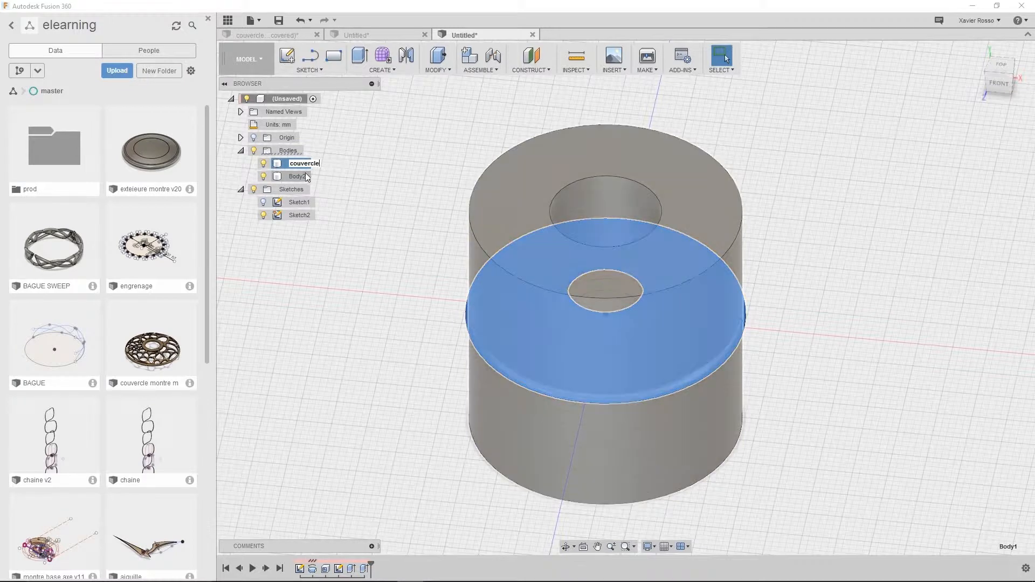
- Rename the thick extruded ring body as outil decoupe
{"action": "left_click", "coordinate": [305, 176]}
{"action": "double_click", "coordinate": [306, 176]}
{"action": "type", "text": "outil"}
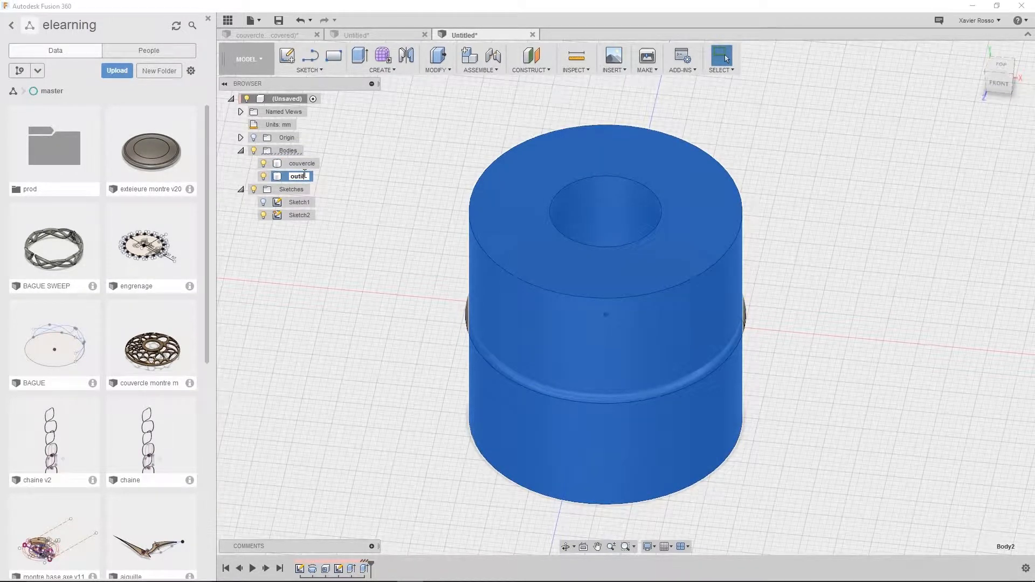
{"action": "type", "text": " de coupe"}
{"action": "key", "text": "Return"}
{"action": "left_click", "coordinate": [458, 197]}
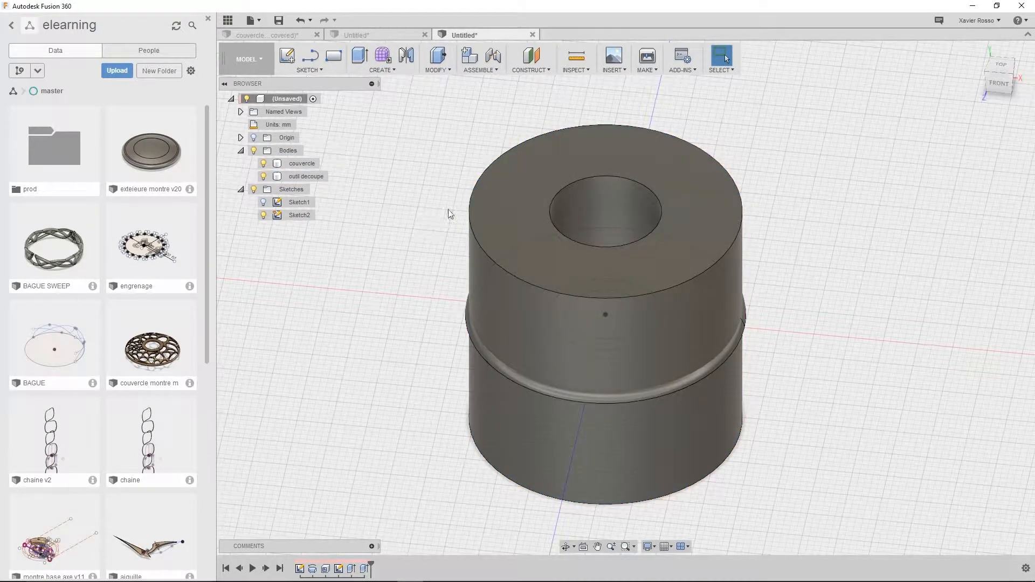
- Start a Boundary Fill with the couvercle and outil decoupe bodies as its tools
{"action": "scroll", "coordinate": [435, 214], "scroll_direction": "up", "scroll_amount": 1}
{"action": "middle_click_drag", "start_coordinate": [415, 211], "coordinate": [394, 208]}
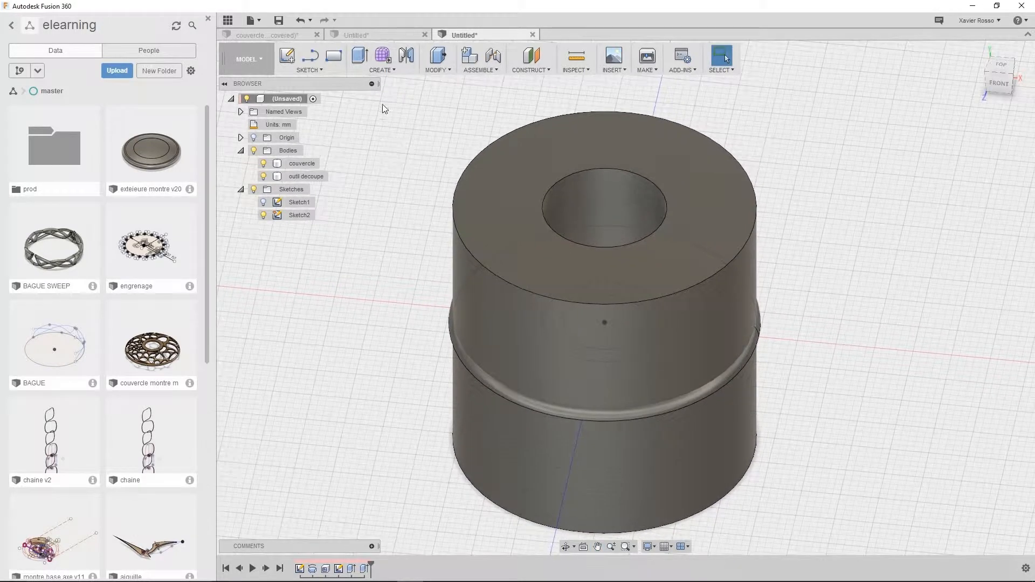
{"action": "left_click", "coordinate": [383, 70]}
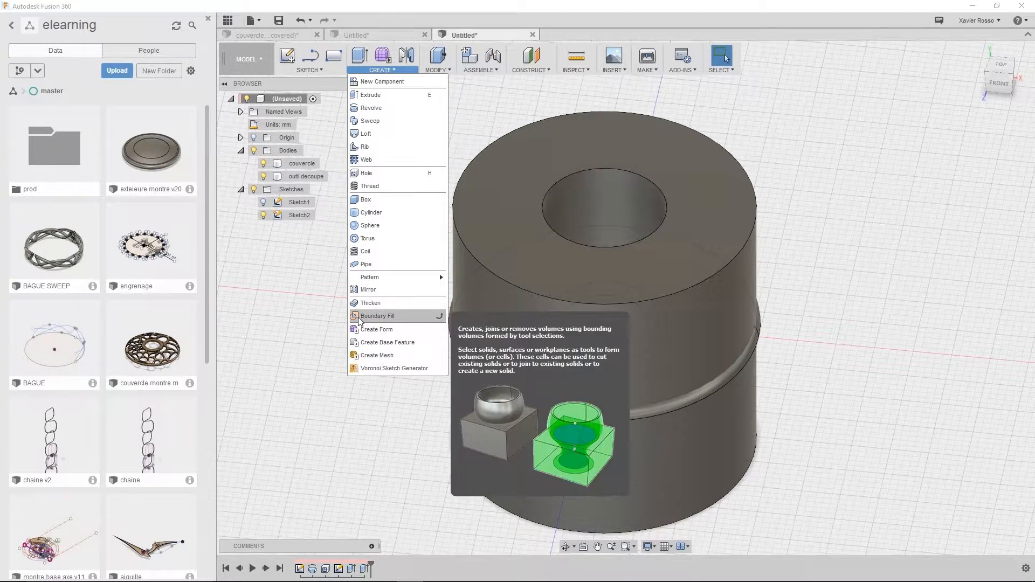
{"action": "left_click", "coordinate": [379, 316]}
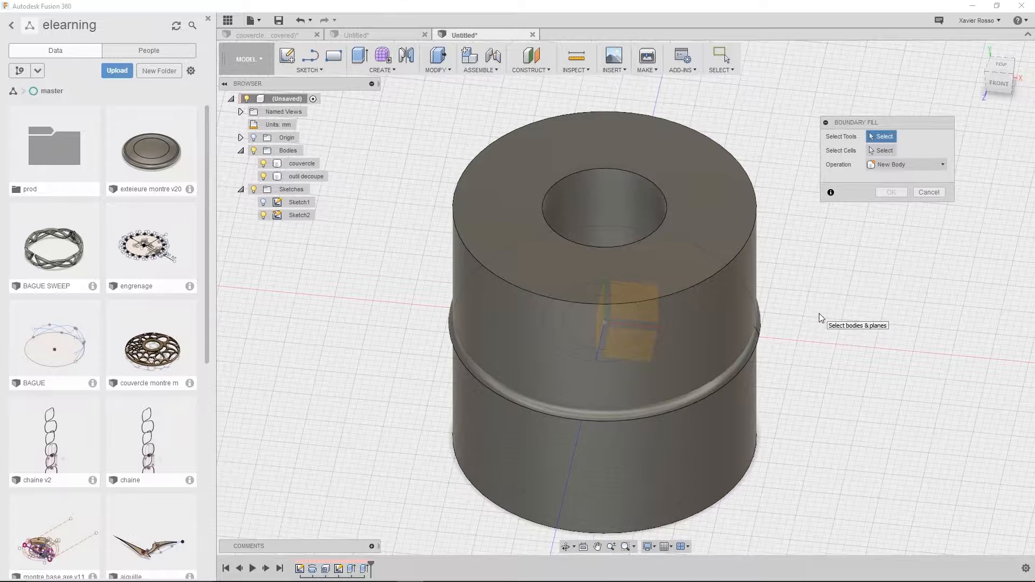
{"action": "left_click", "coordinate": [753, 347]}
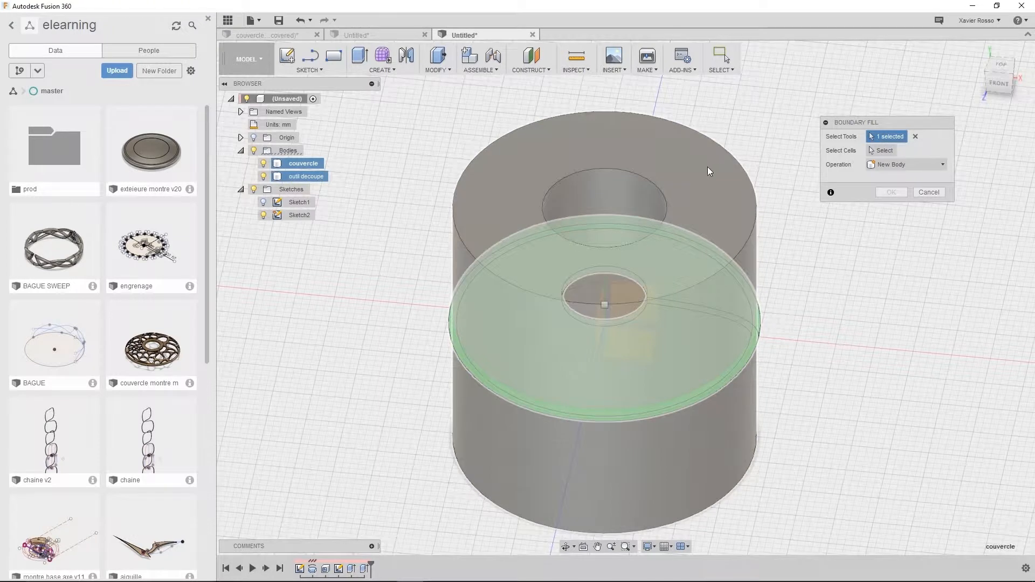
{"action": "left_click", "coordinate": [707, 167]}
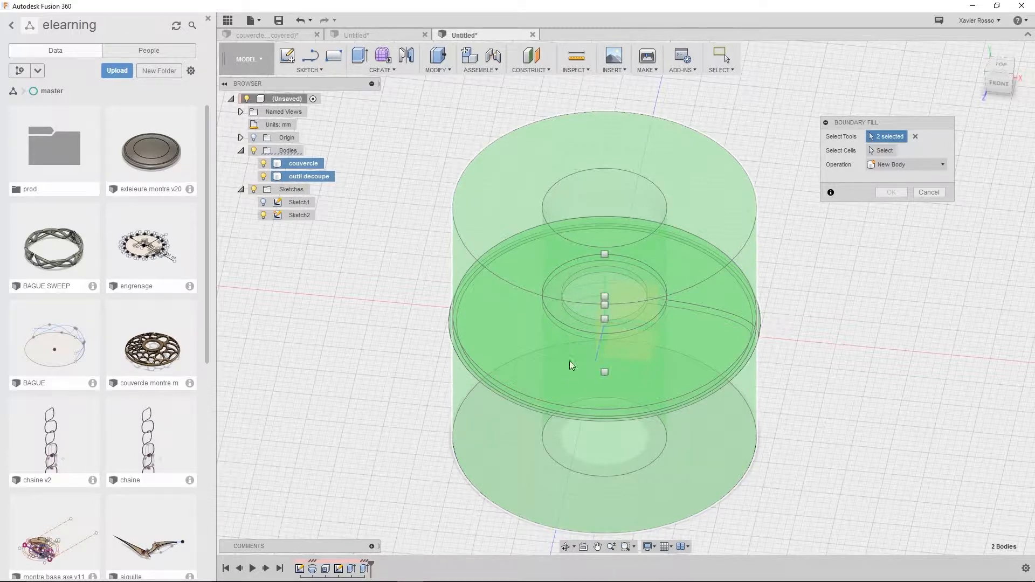
{"action": "left_click_drag", "start_coordinate": [863, 123], "coordinate": [831, 106]}
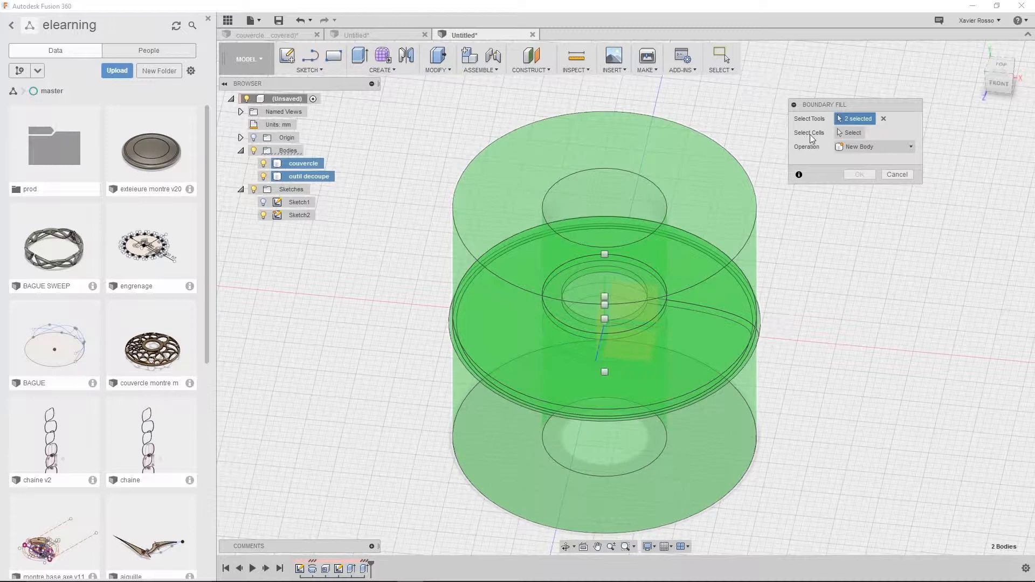
- Pick the dome's outer rim cell and inner ring cell around the hole, and create both as new bodies
{"action": "left_click", "coordinate": [852, 135]}
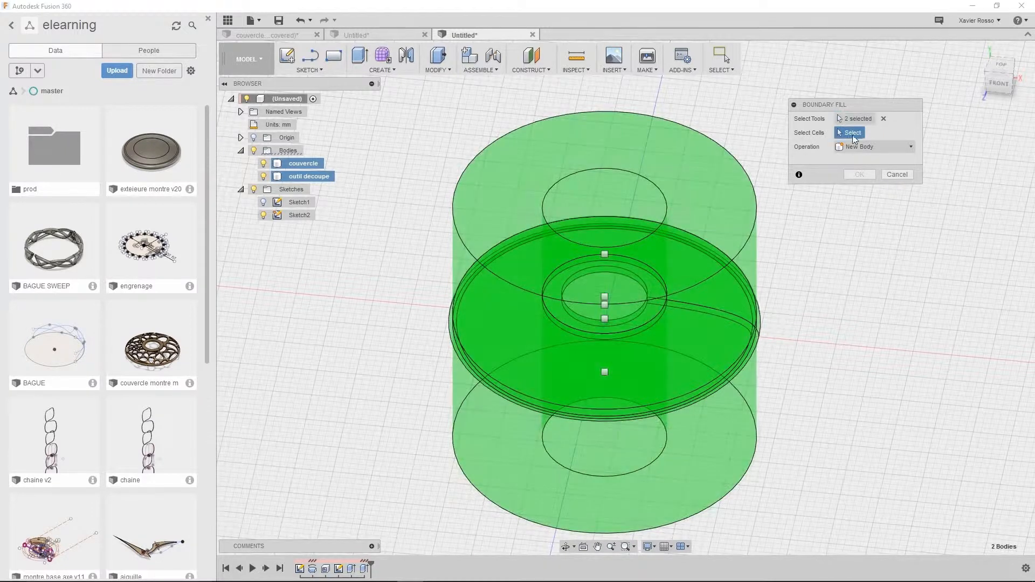
{"action": "scroll", "coordinate": [803, 321], "scroll_direction": "up", "scroll_amount": 3}
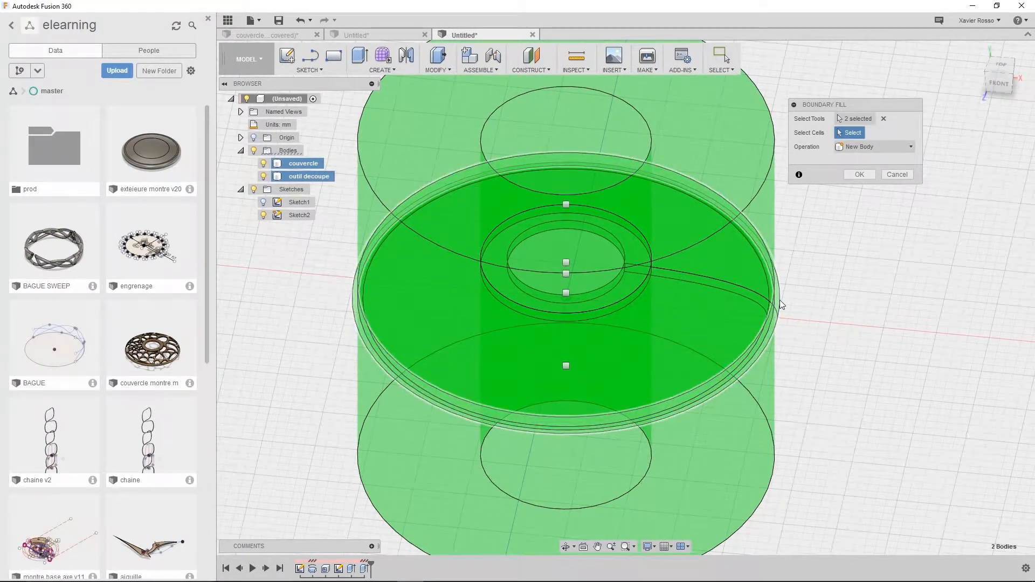
{"action": "left_click", "coordinate": [780, 300]}
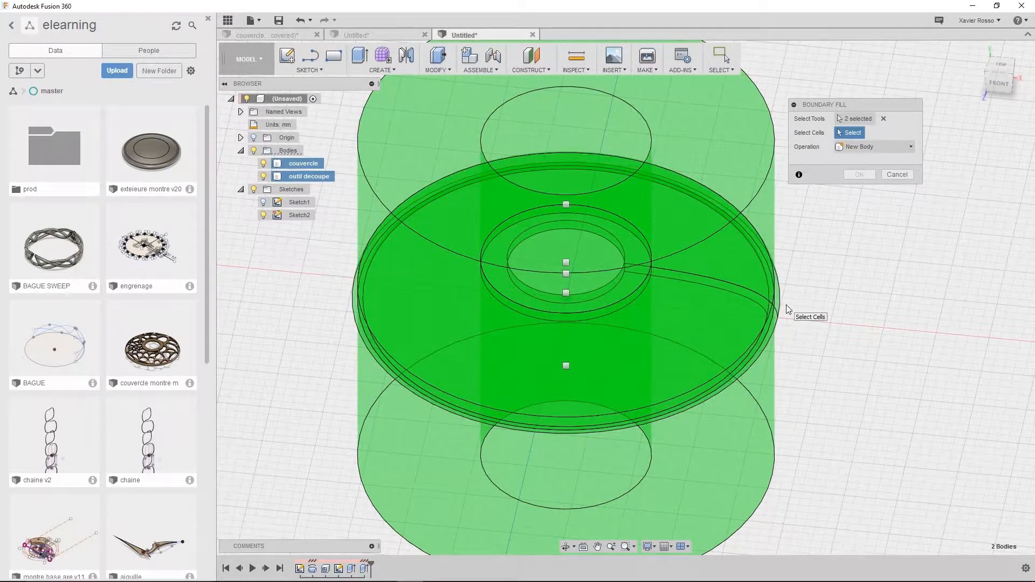
{"action": "scroll", "coordinate": [786, 305], "scroll_direction": "up", "scroll_amount": 2}
{"action": "middle_click_drag", "start_coordinate": [839, 311], "coordinate": [856, 318]}
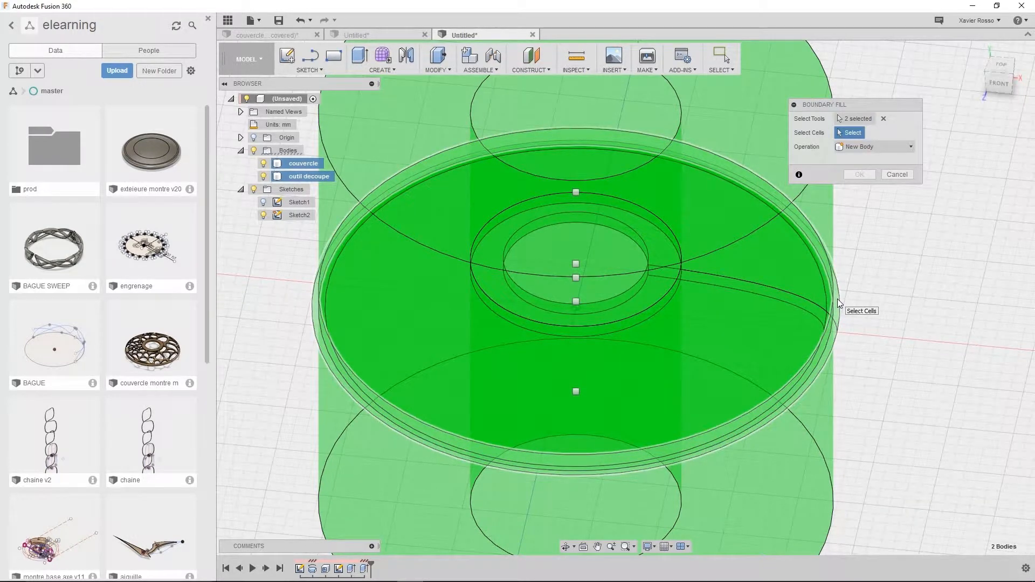
{"action": "left_click", "coordinate": [837, 300]}
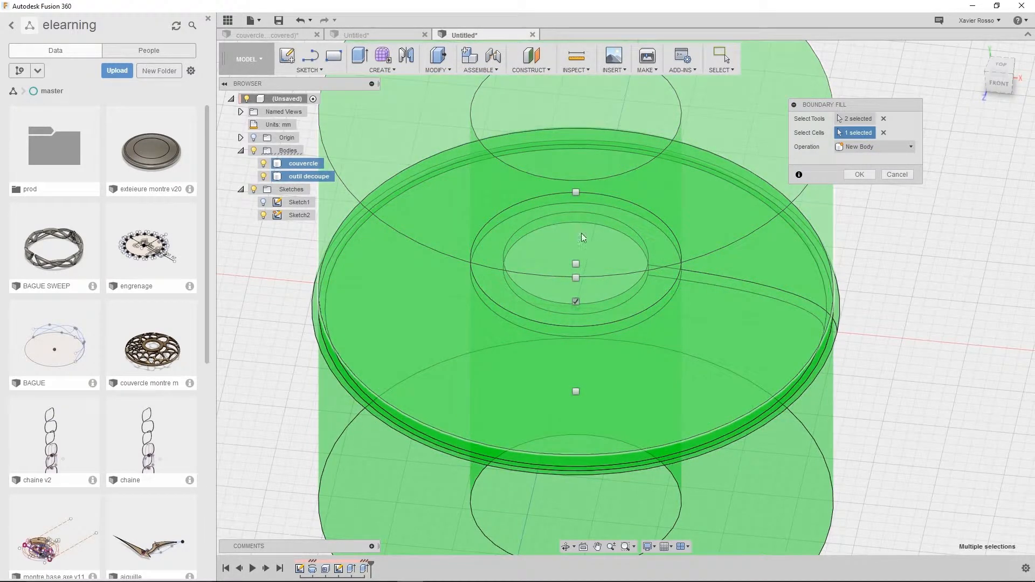
{"action": "scroll", "coordinate": [576, 264], "scroll_direction": "down", "scroll_amount": 2}
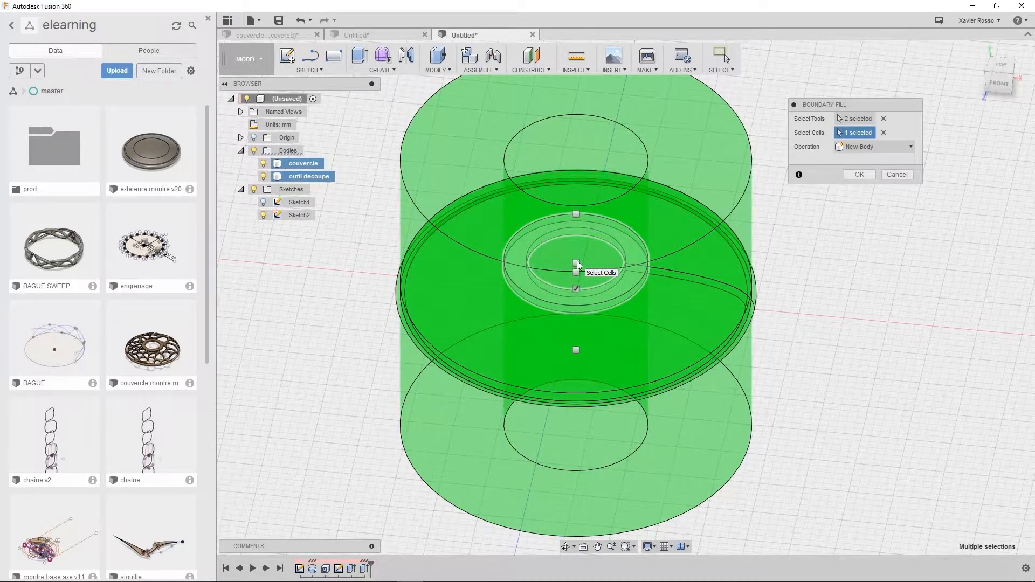
{"action": "left_click", "coordinate": [577, 262]}
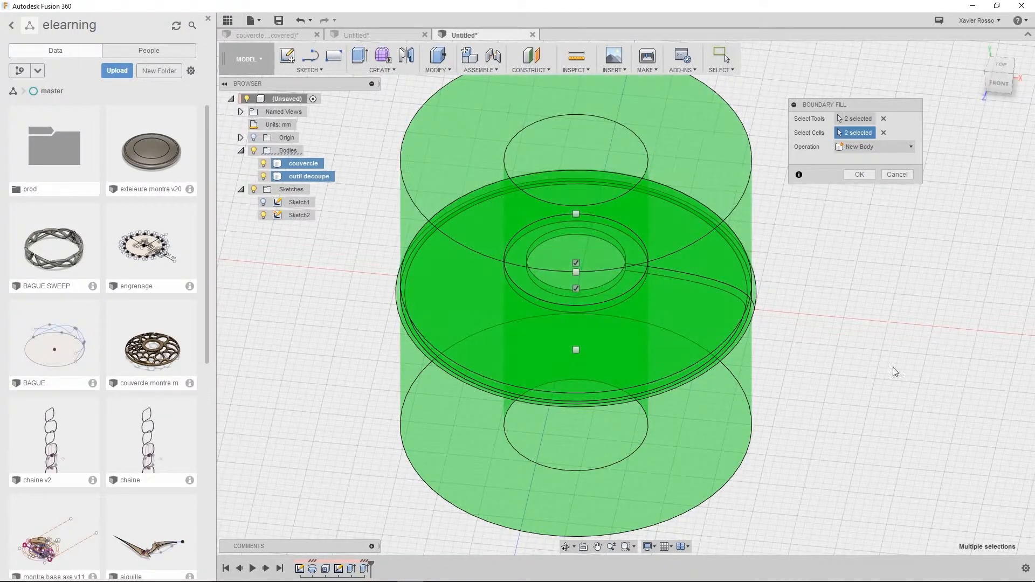
{"action": "left_click", "coordinate": [858, 174]}
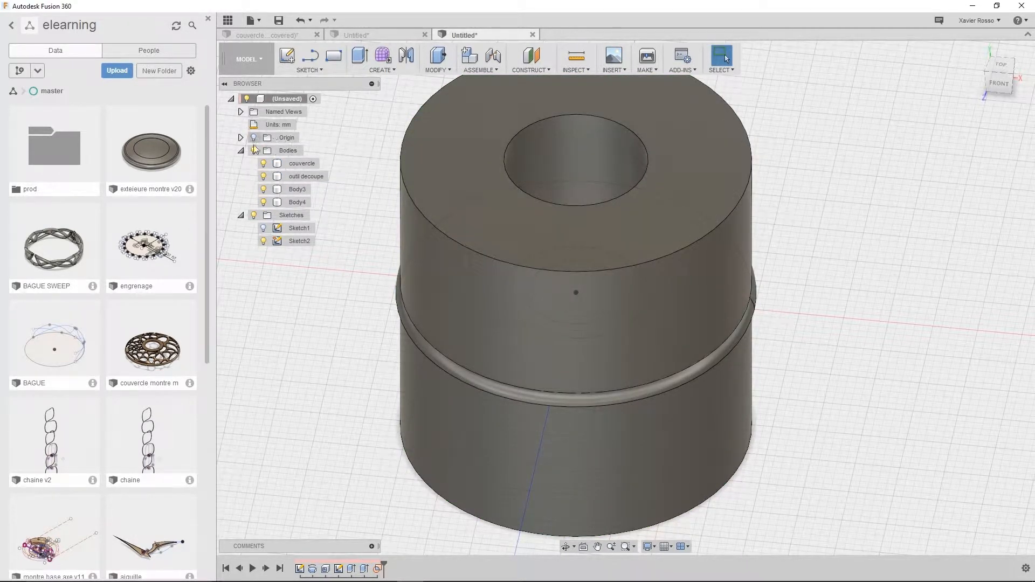
- Hide the couvercle and outil decoupe bodies to inspect the two separated rings, and show both again
{"action": "left_click", "coordinate": [265, 164]}
{"action": "left_click", "coordinate": [264, 164]}
{"action": "left_click", "coordinate": [263, 177]}
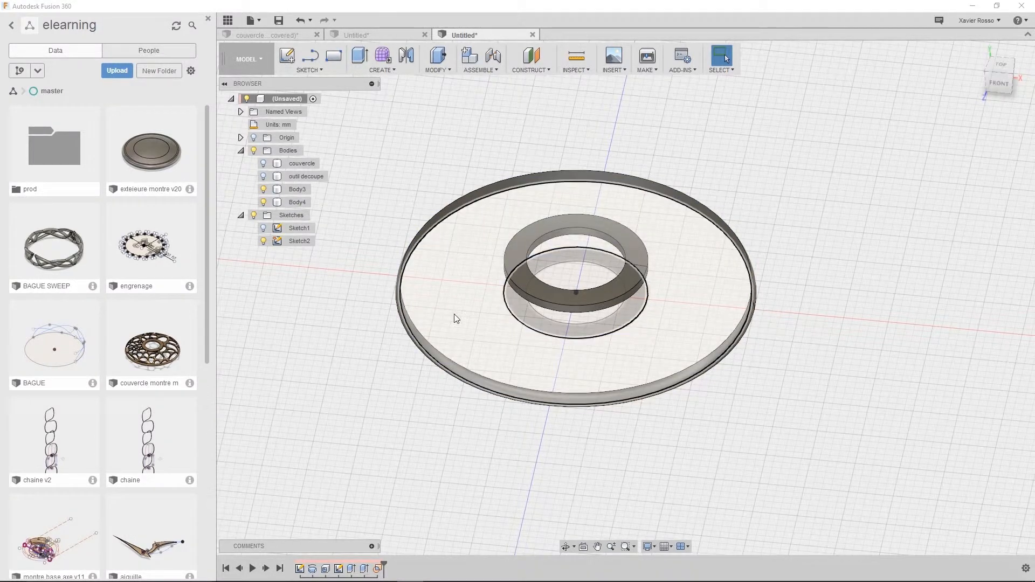
{"action": "left_click", "coordinate": [263, 178]}
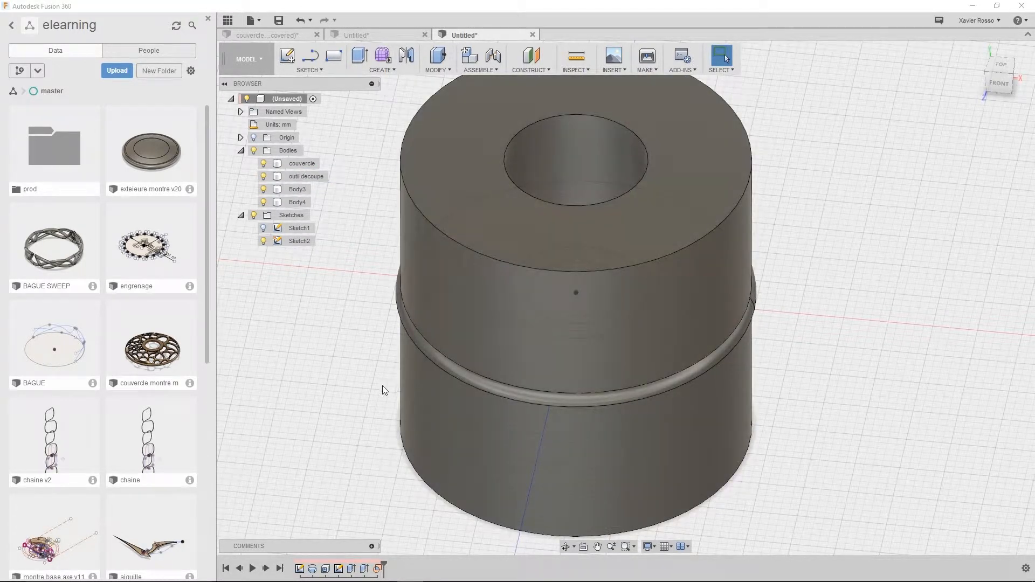
- Start another Boundary Fill with the New Body operation
{"action": "left_click", "coordinate": [388, 72]}
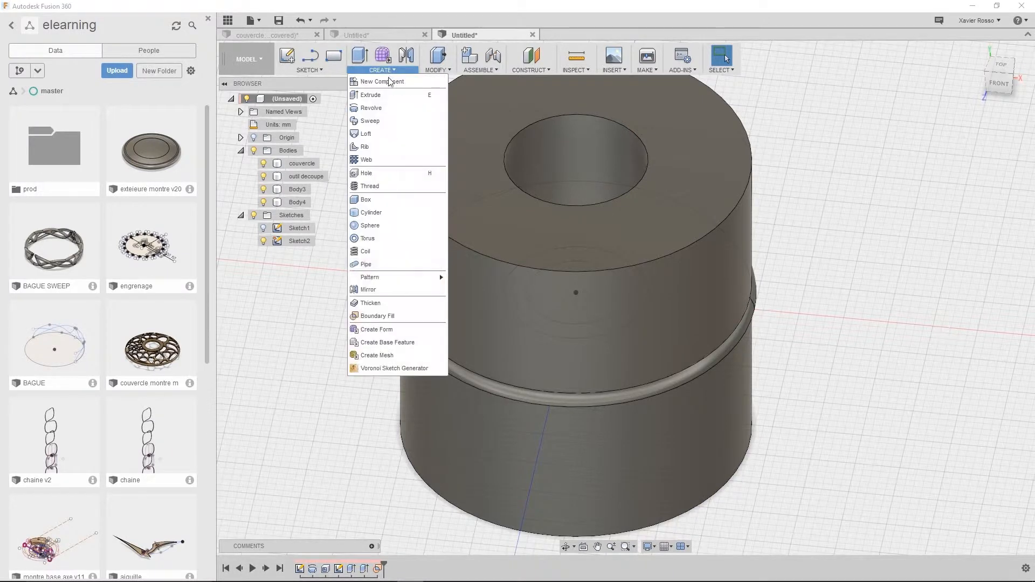
{"action": "left_click", "coordinate": [376, 316]}
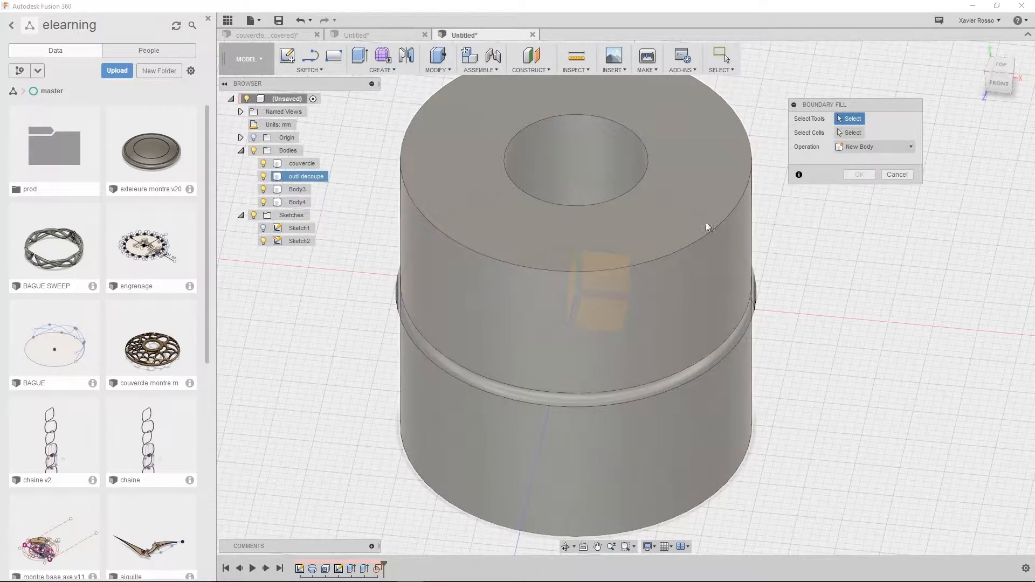
{"action": "left_click", "coordinate": [697, 141]}
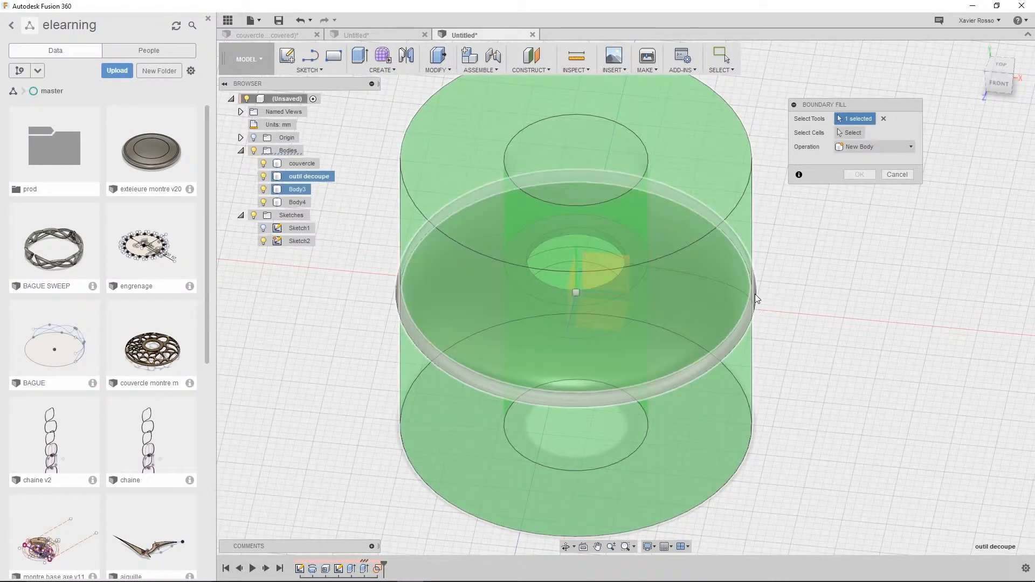
{"action": "left_click", "coordinate": [703, 362]}
{"action": "left_click", "coordinate": [851, 132]}
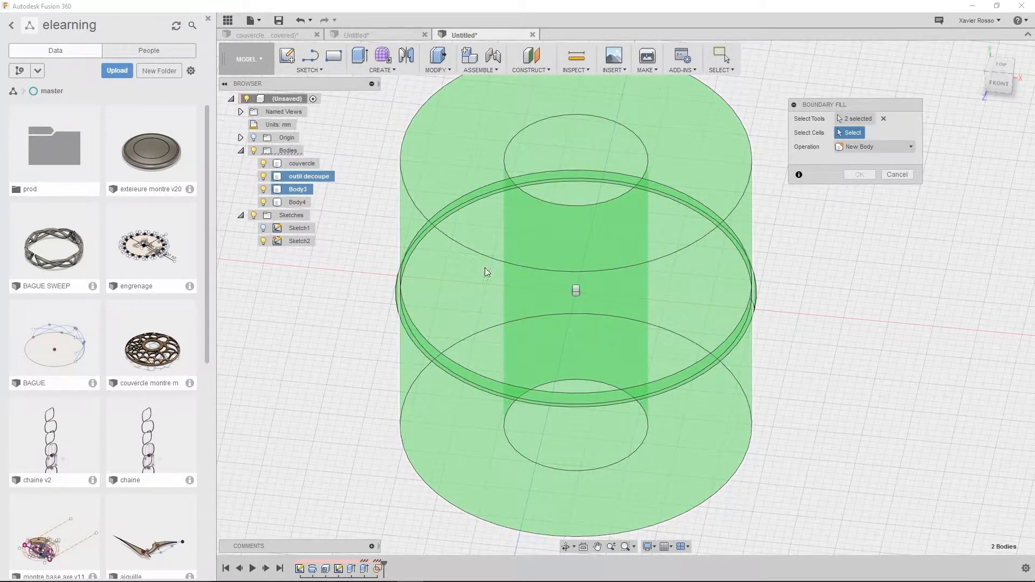
{"action": "left_click", "coordinate": [613, 230]}
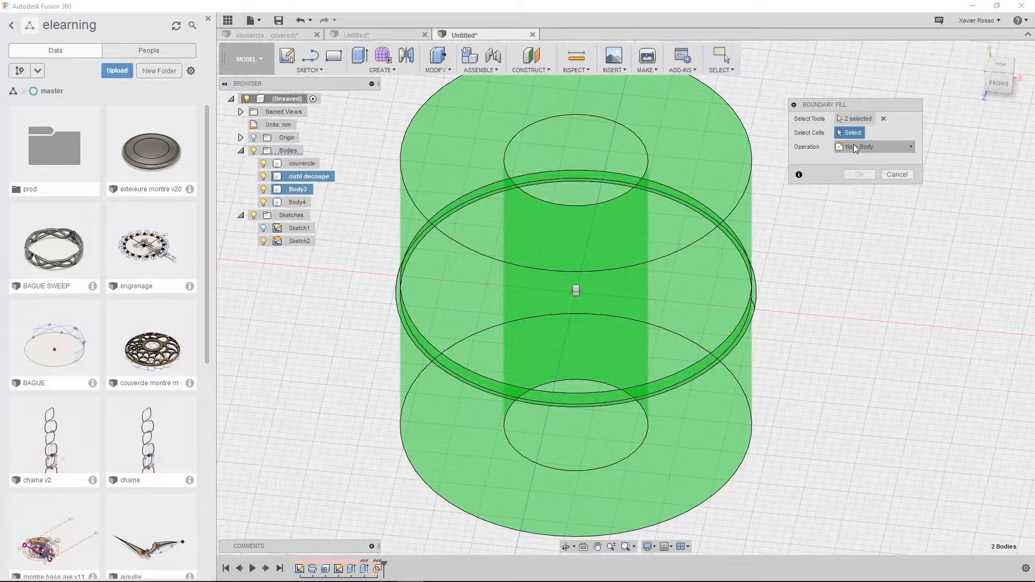
{"action": "left_click", "coordinate": [883, 119]}
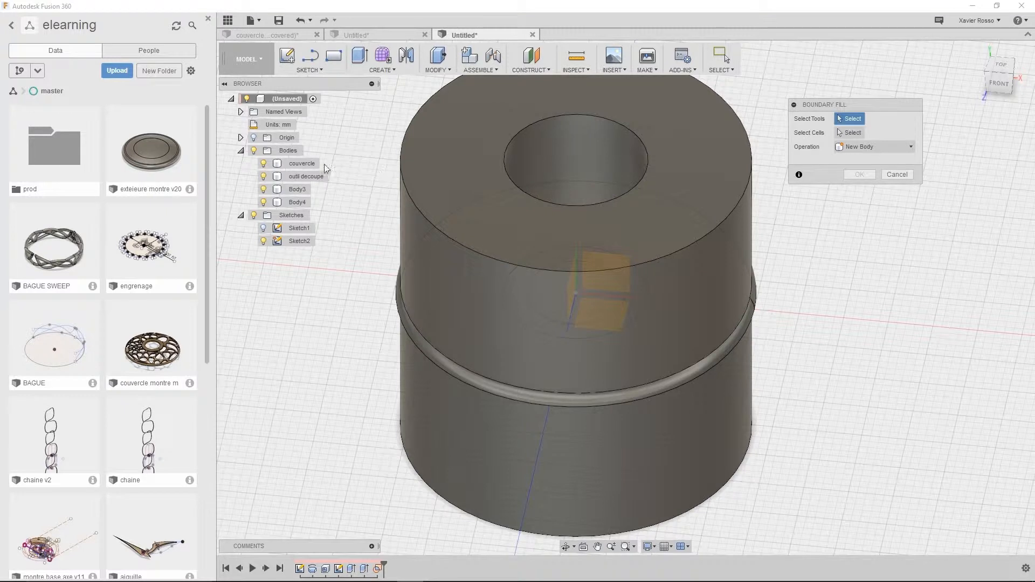
- Create a new body from the dome's middle cell, using couvercle and outil decoupe as the Boundary Fill tools
{"action": "left_click", "coordinate": [306, 163]}
{"action": "left_click", "coordinate": [305, 176]}
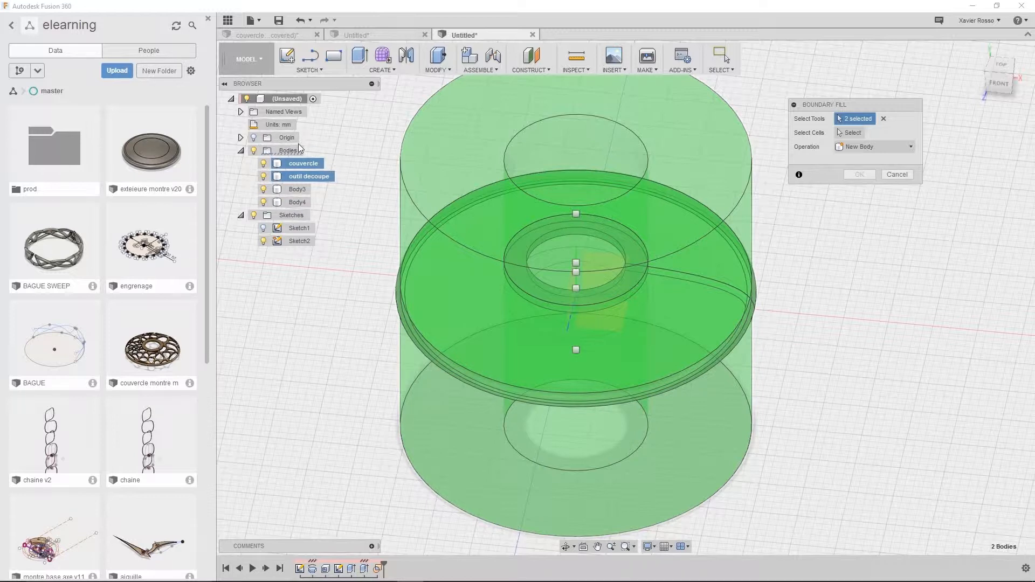
{"action": "left_click", "coordinate": [852, 133]}
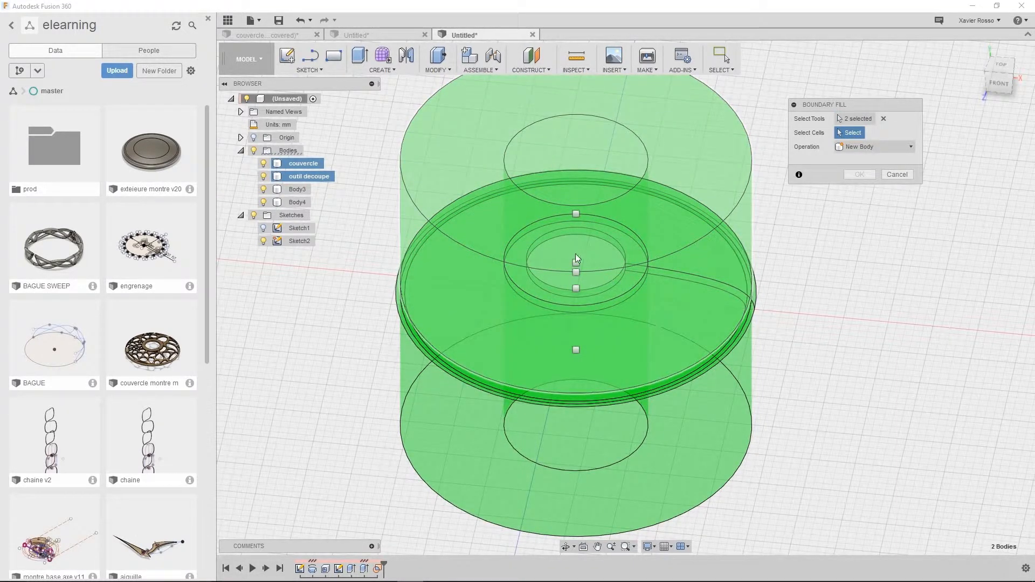
{"action": "middle_click_drag", "start_coordinate": [612, 261], "coordinate": [642, 292], "text": "shift"}
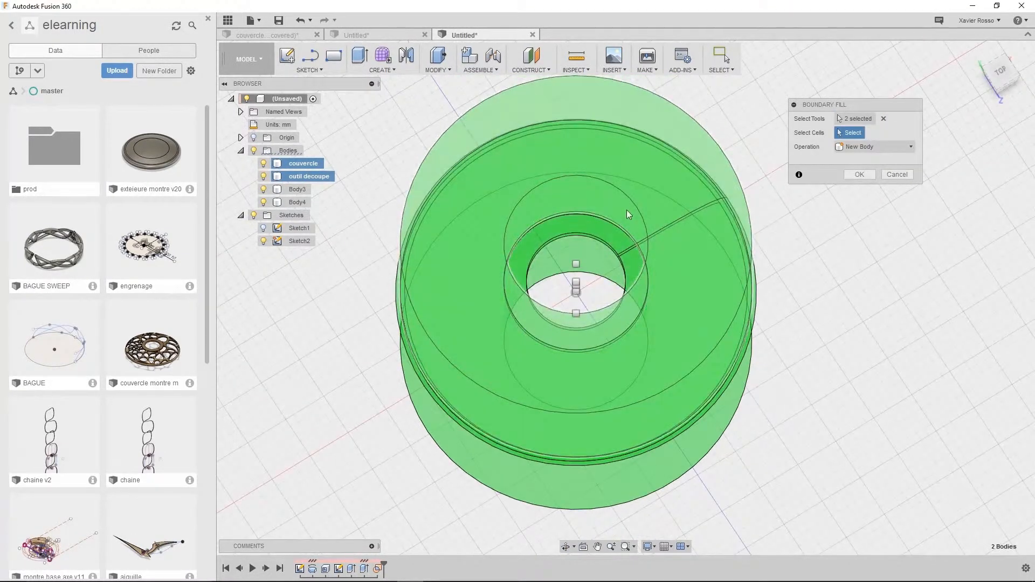
{"action": "middle_click_drag", "start_coordinate": [626, 211], "coordinate": [661, 288], "text": "shift"}
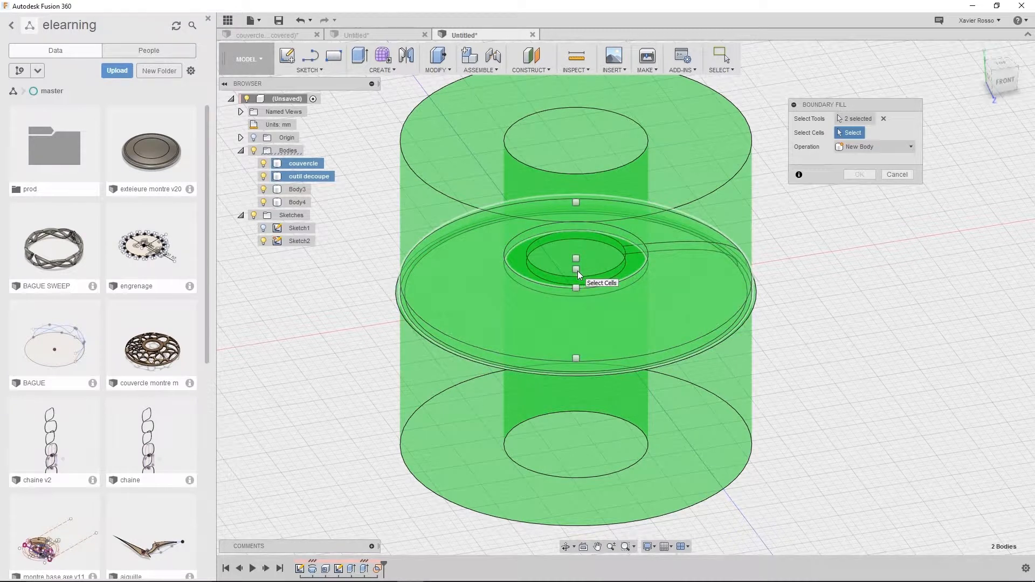
{"action": "left_click", "coordinate": [576, 270]}
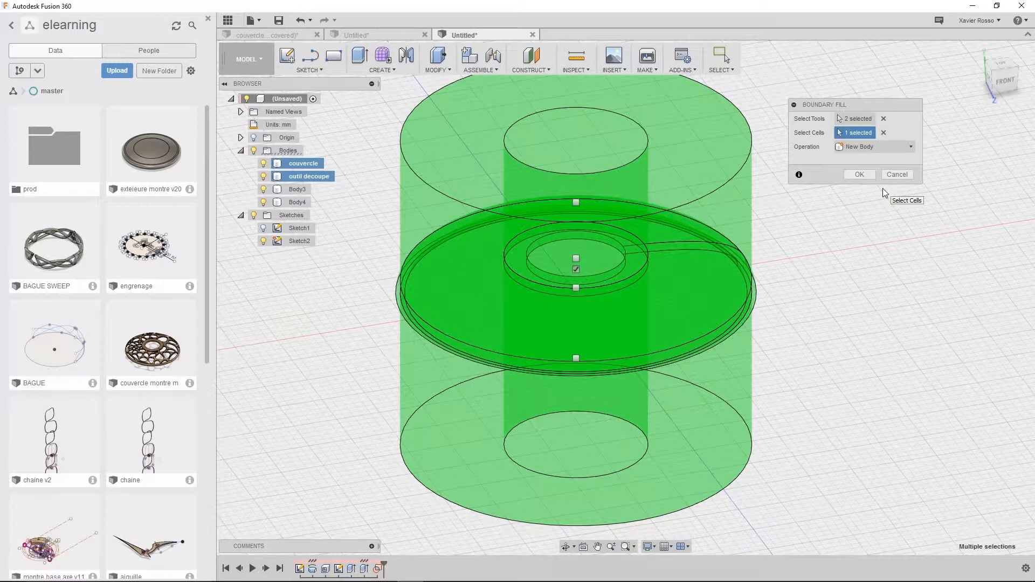
{"action": "left_click", "coordinate": [852, 173]}
- Hide the couvercle and outil decoupe bodies
{"action": "left_click", "coordinate": [263, 164]}
{"action": "left_click", "coordinate": [263, 177]}
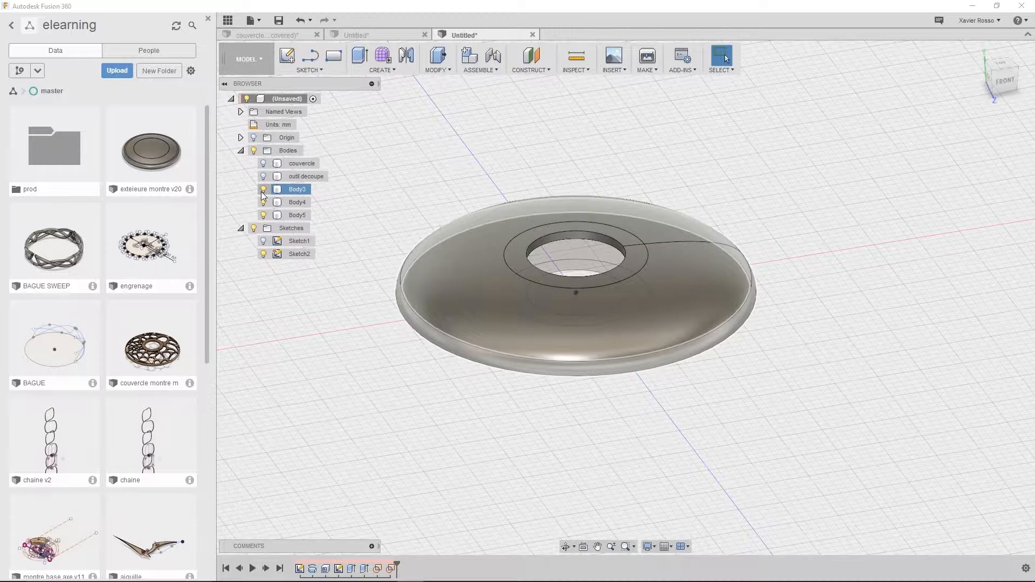
- Hide Body3 and Body4 to inspect the middle ring body on its own
{"action": "left_click", "coordinate": [262, 189]}
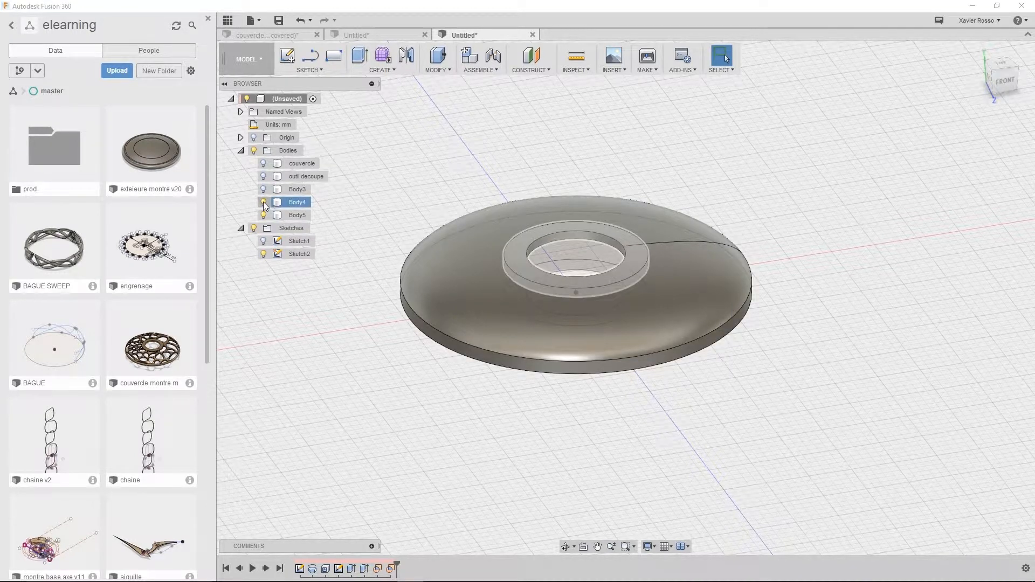
{"action": "left_click", "coordinate": [264, 202]}
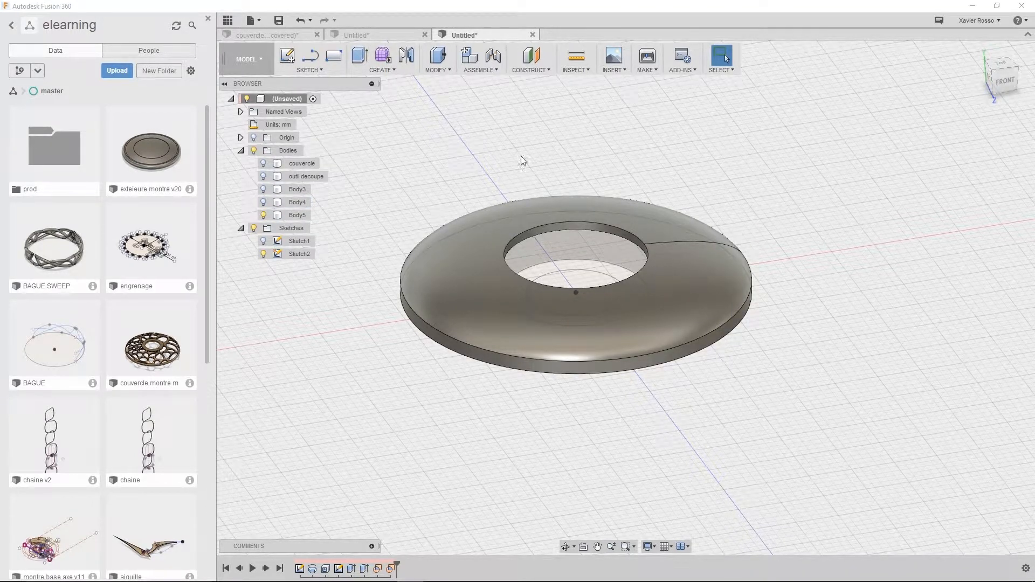
{"action": "mouse_move", "coordinate": [458, 302]}
{"action": "middle_mouse_down", "text": "shift"}
{"action": "mouse_move", "coordinate": [545, 326]}
{"action": "mouse_move", "coordinate": [637, 319]}
{"action": "mouse_move", "coordinate": [512, 323]}
{"action": "mouse_move", "coordinate": [471, 300]}
{"action": "mouse_move", "coordinate": [538, 302]}
{"action": "mouse_move", "coordinate": [455, 319]}
{"action": "middle_mouse_up", "text": "shift"}
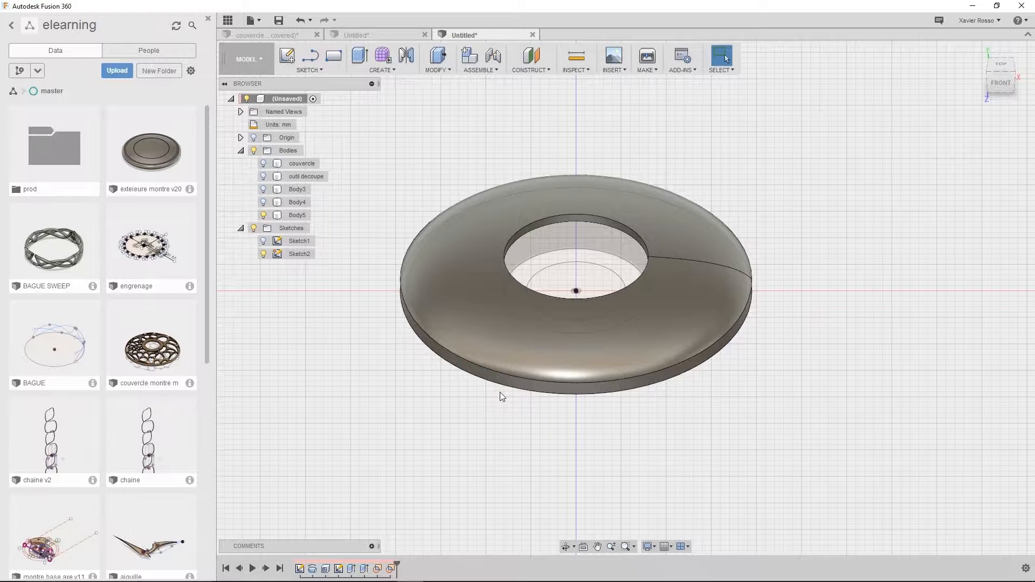
- Delete the two Boundary Fill features from the design history
{"action": "left_click", "coordinate": [378, 568]}
{"action": "left_click", "coordinate": [390, 568], "text": "shift"}
{"action": "right_click", "coordinate": [390, 569]}
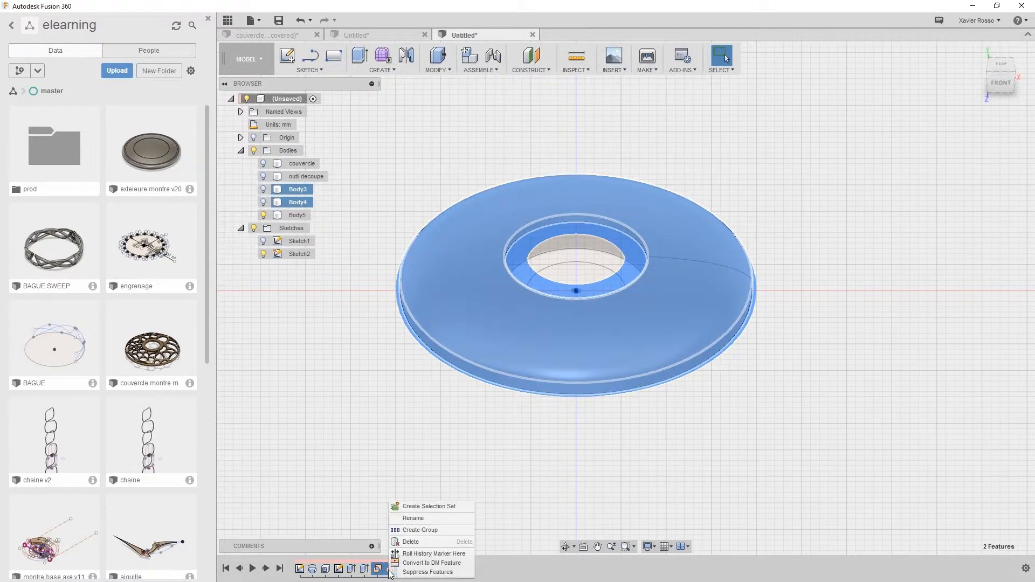
{"action": "left_click", "coordinate": [408, 541]}
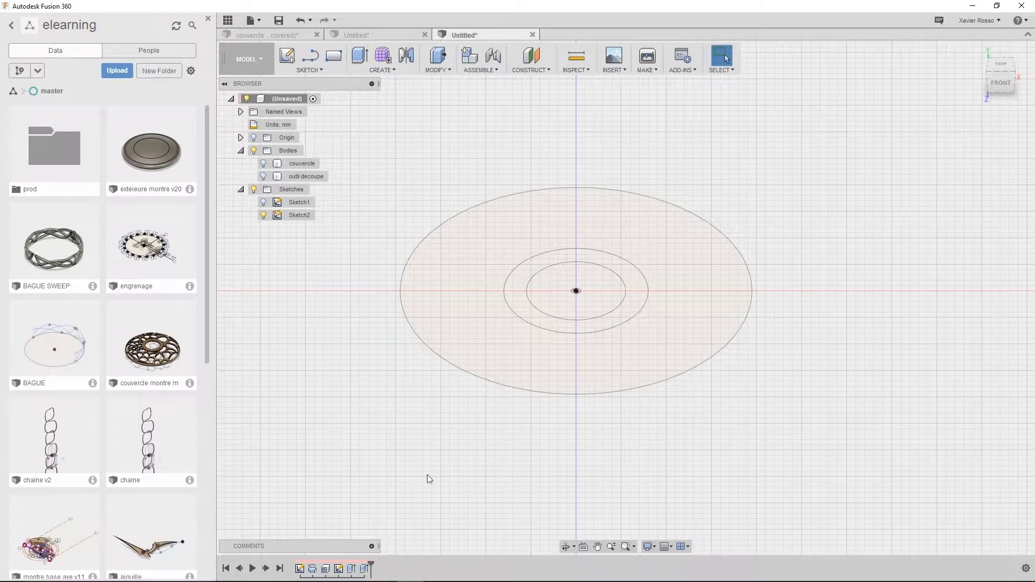
- Show the couvercle and outil decoupe bodies again
{"action": "left_click", "coordinate": [263, 163]}
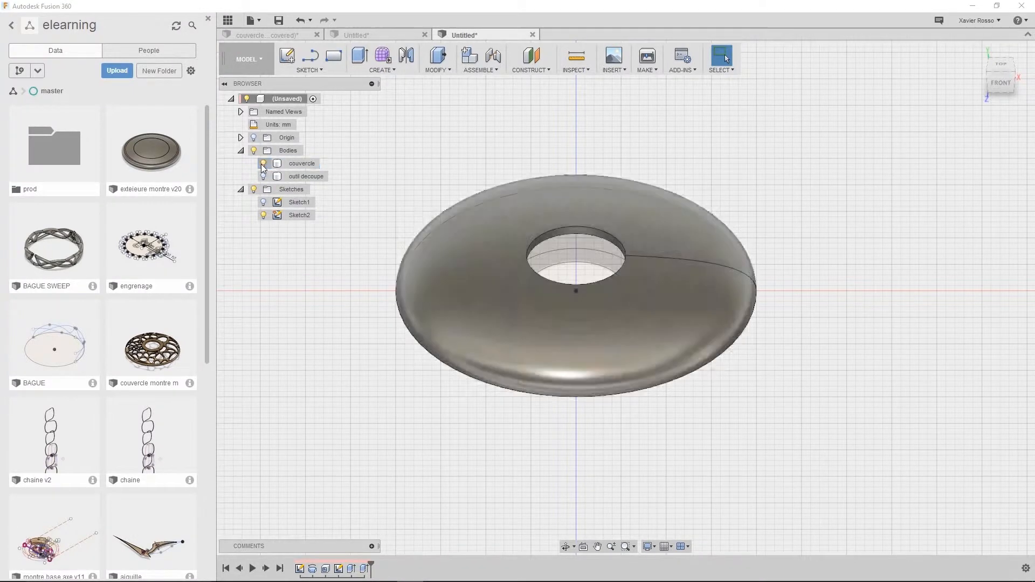
{"action": "left_click", "coordinate": [263, 176]}
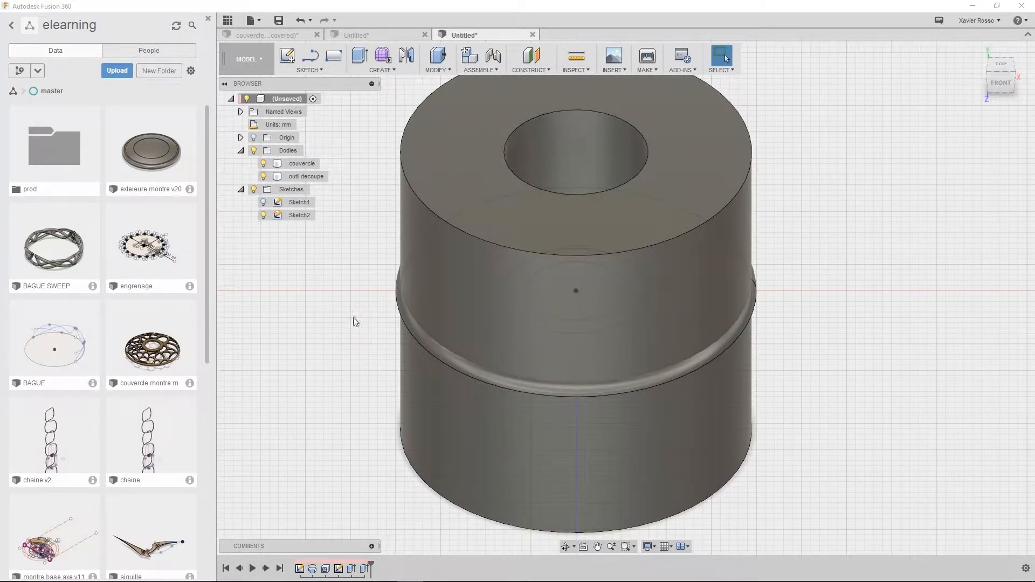
{"action": "left_click", "coordinate": [263, 164]}
{"action": "left_click", "coordinate": [263, 163]}
{"action": "left_click", "coordinate": [273, 179]}
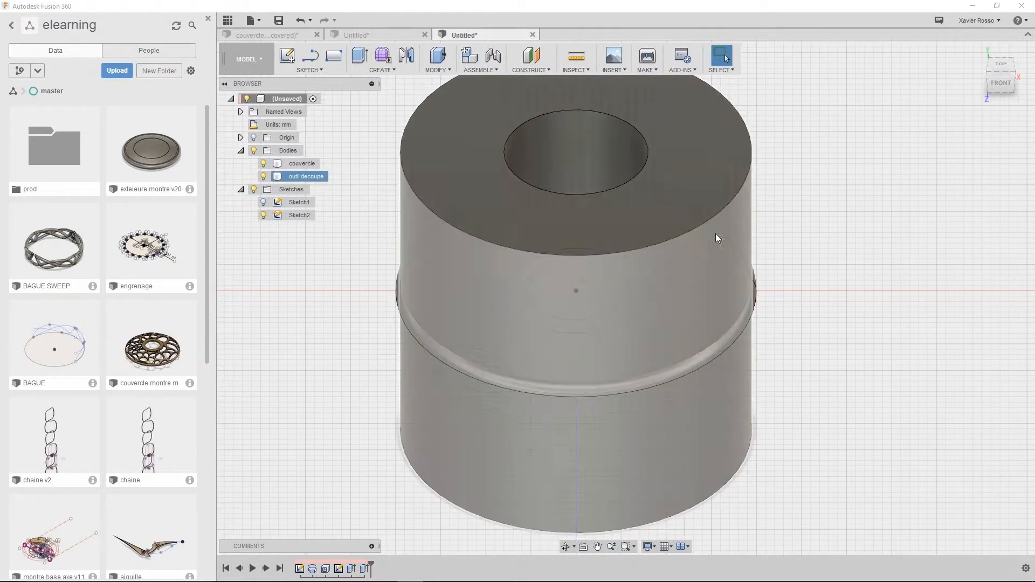
{"action": "scroll", "coordinate": [686, 349], "scroll_direction": "down", "scroll_amount": 2}
{"action": "left_click", "coordinate": [761, 238]}
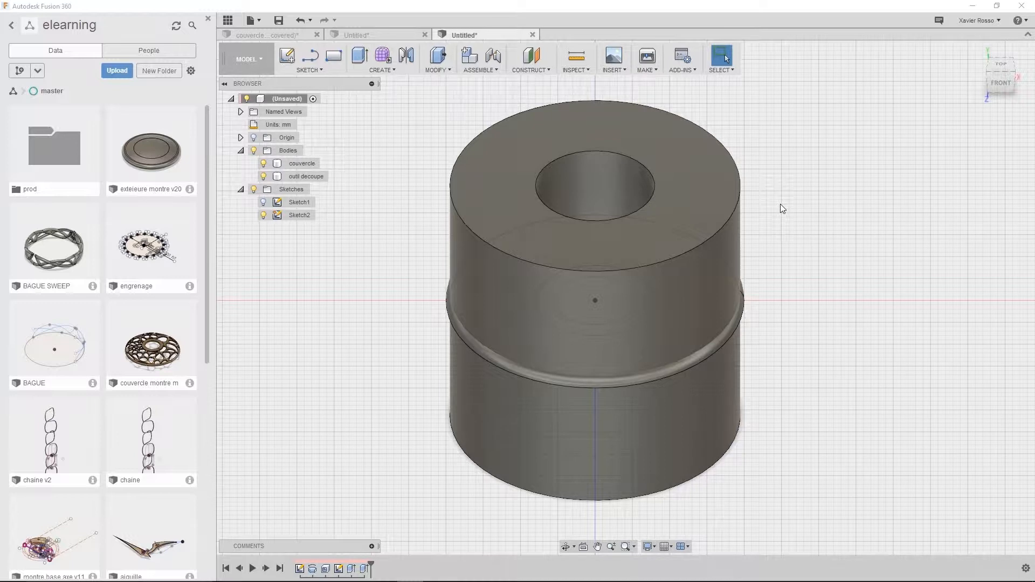
- Set up a Split Body of couvercle, using the flat upper face of outil decoupe as the splitting tool
{"action": "left_click", "coordinate": [445, 68]}
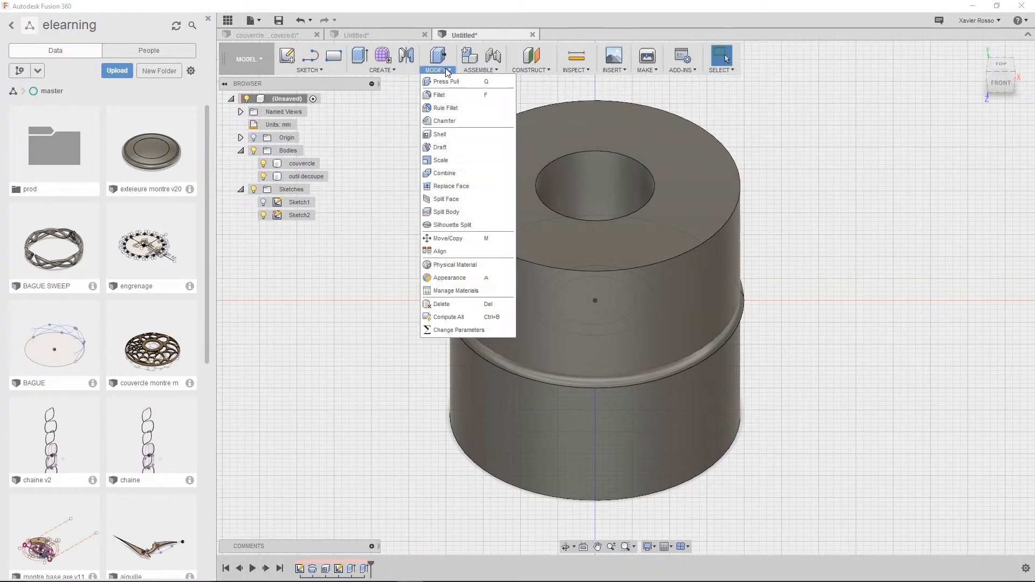
{"action": "left_click", "coordinate": [435, 212]}
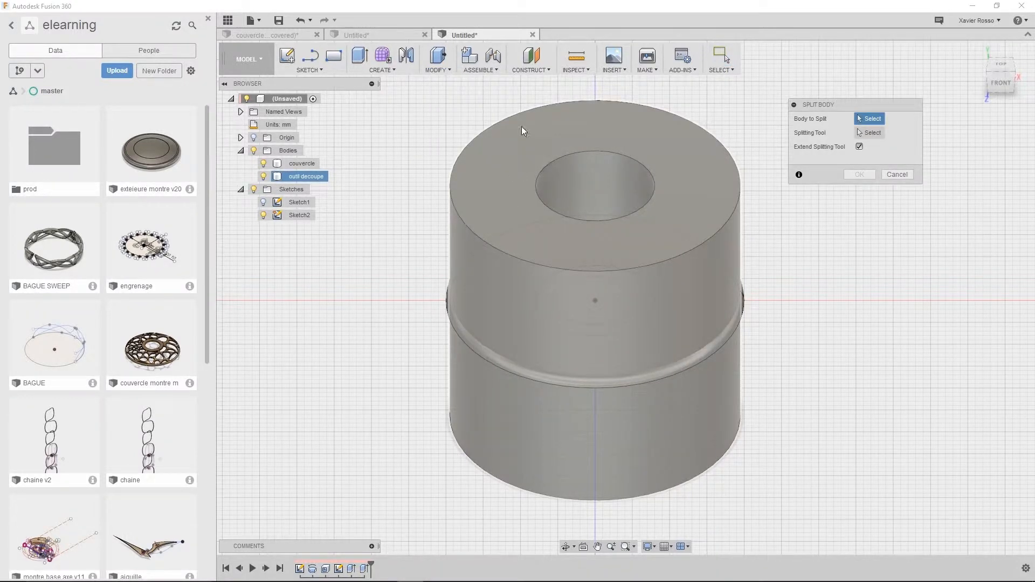
{"action": "left_click", "coordinate": [872, 133]}
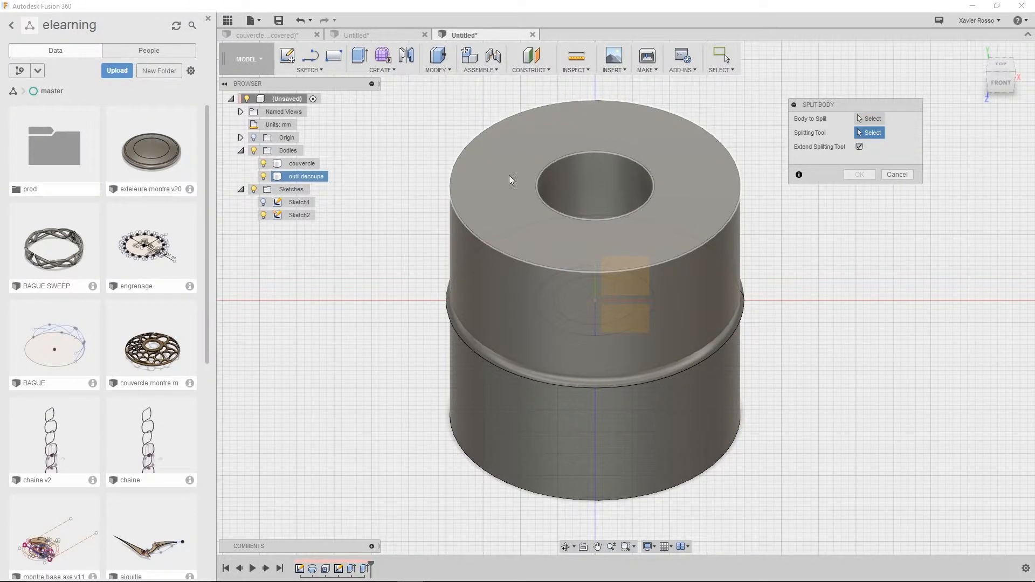
{"action": "middle_click_drag", "start_coordinate": [593, 258], "coordinate": [548, 291]}
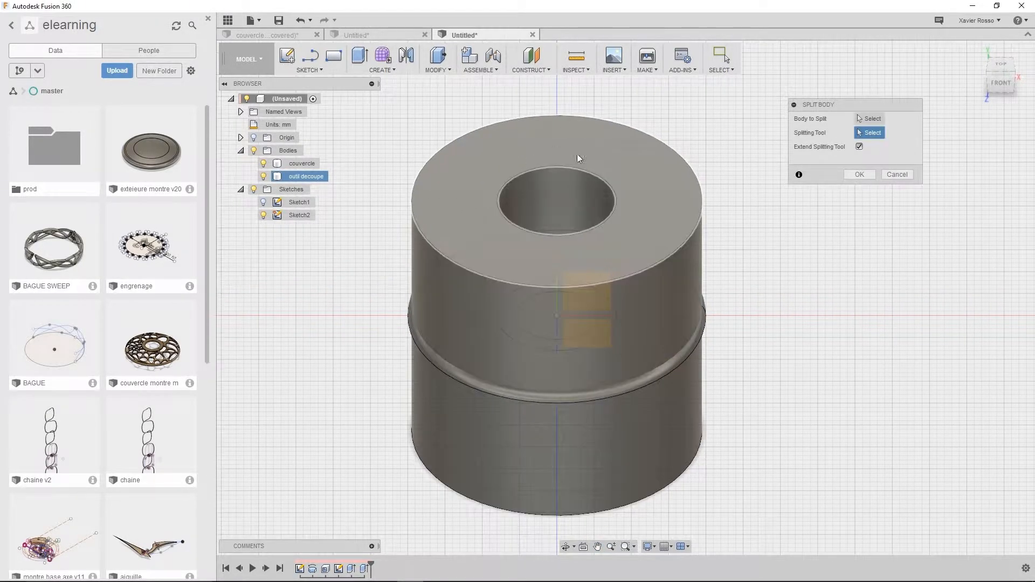
{"action": "left_click", "coordinate": [651, 195]}
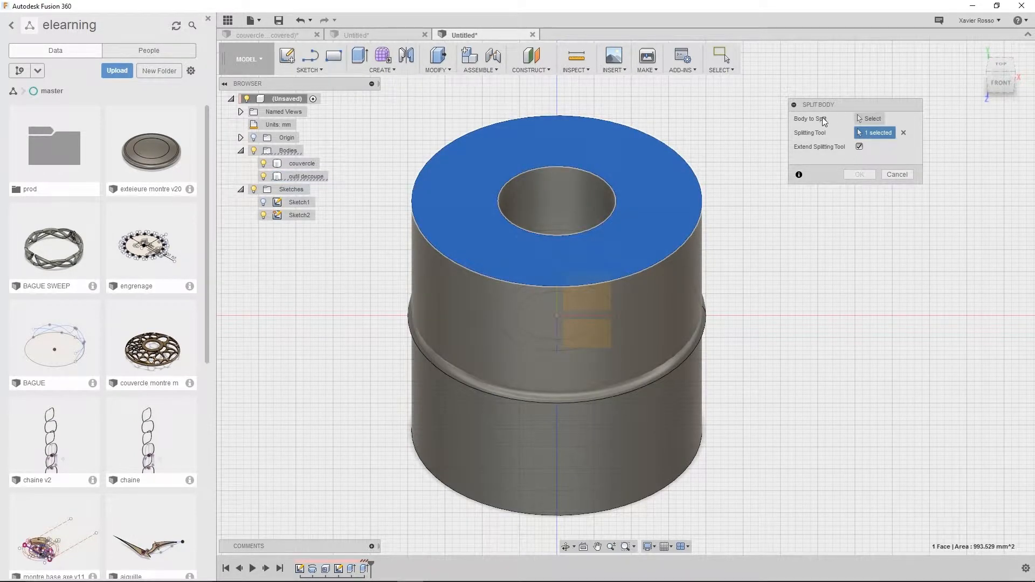
{"action": "left_click", "coordinate": [866, 119]}
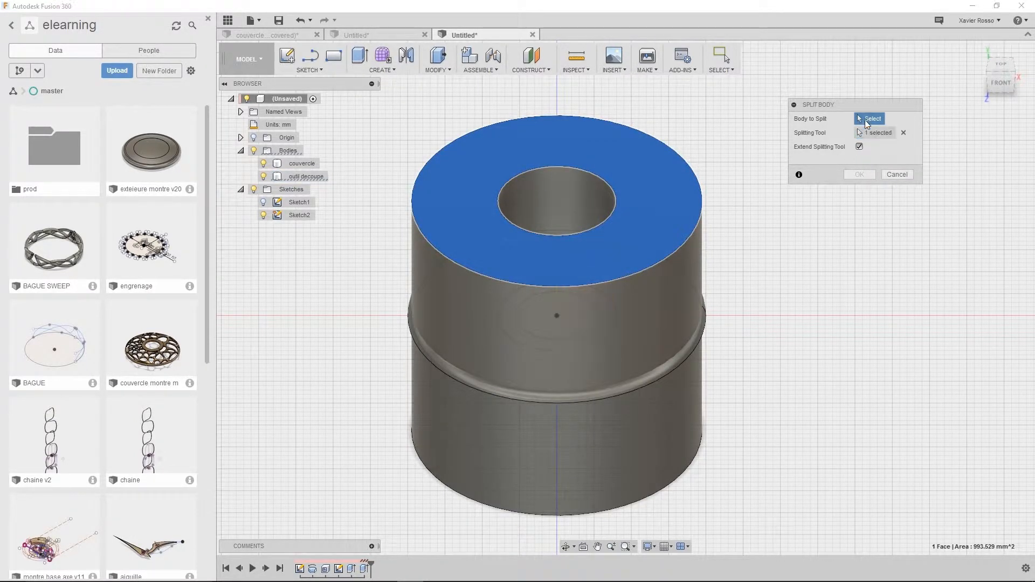
{"action": "left_click", "coordinate": [697, 339]}
{"action": "middle_click_drag", "start_coordinate": [772, 389], "coordinate": [687, 350], "text": "shift"}
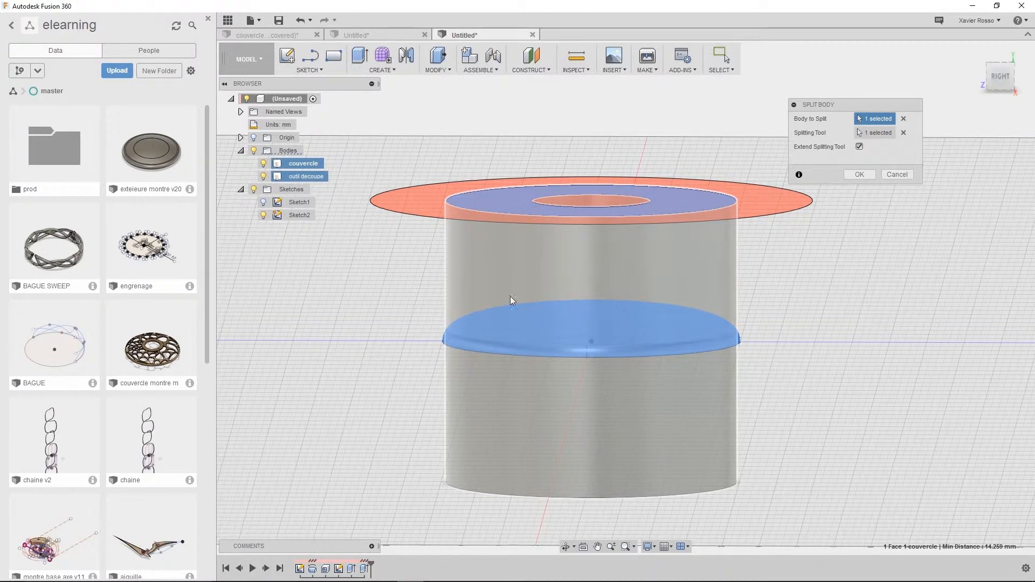
{"action": "middle_click_drag", "start_coordinate": [618, 340], "coordinate": [485, 335], "text": "shift"}
{"action": "middle_click_drag", "start_coordinate": [649, 217], "coordinate": [686, 261], "text": "shift"}
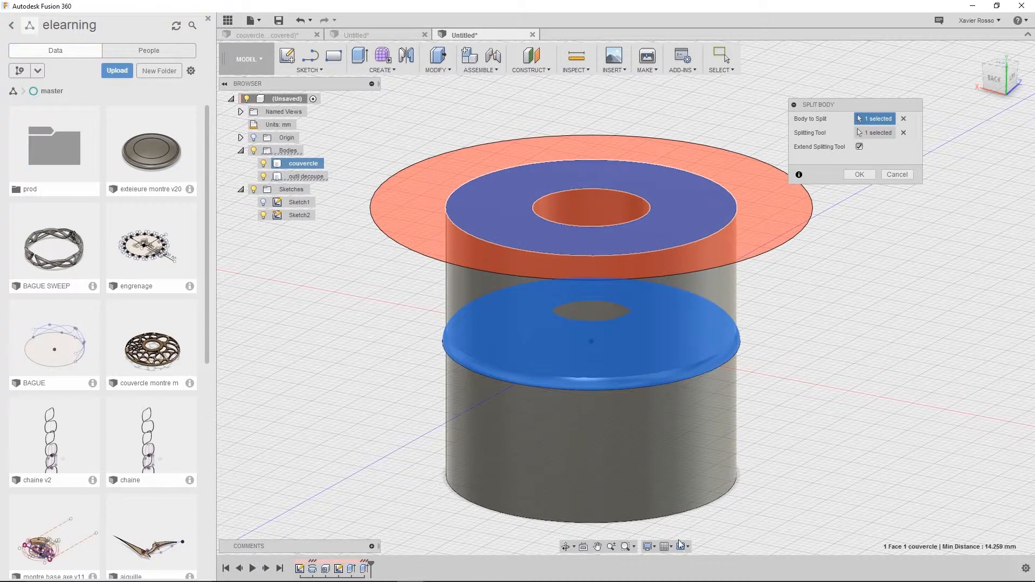
{"action": "left_click_drag", "start_coordinate": [865, 108], "coordinate": [865, 79]}
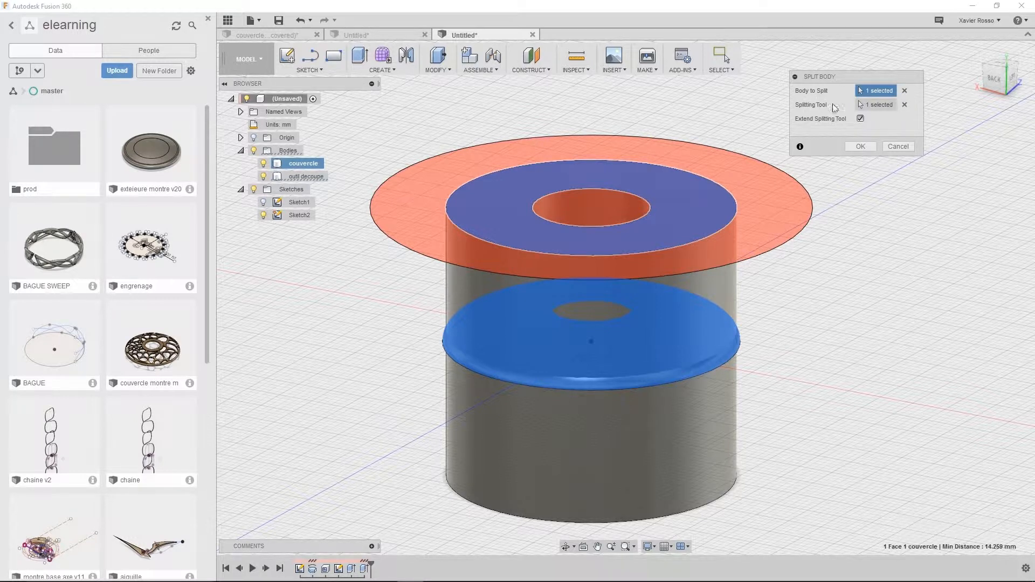
- Replace the splitting tool with the inner cylindrical face of outil decoupe and split couvercle
{"action": "left_click", "coordinate": [904, 106]}
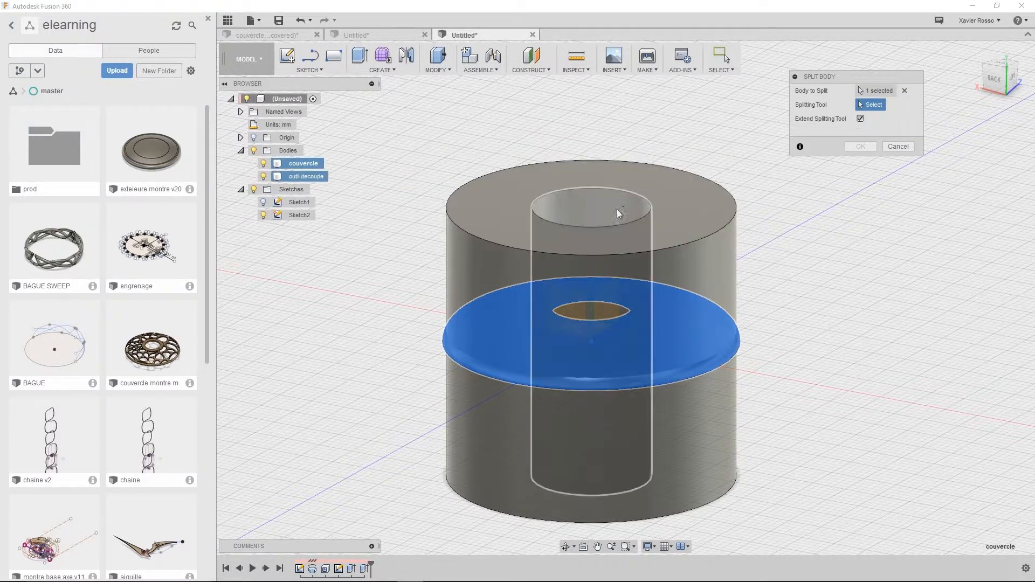
{"action": "left_click", "coordinate": [584, 206]}
{"action": "mouse_move", "coordinate": [708, 161]}
{"action": "middle_mouse_down", "text": "shift"}
{"action": "mouse_move", "coordinate": [749, 202]}
{"action": "mouse_move", "coordinate": [728, 223]}
{"action": "mouse_move", "coordinate": [707, 210]}
{"action": "mouse_move", "coordinate": [711, 170]}
{"action": "middle_mouse_up", "text": "shift"}
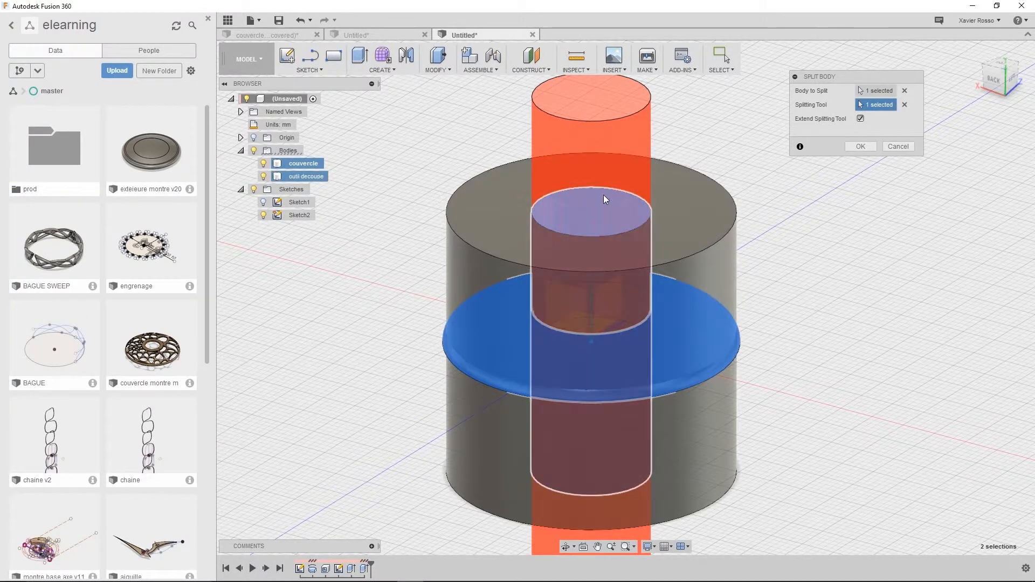
{"action": "left_click", "coordinate": [860, 146]}
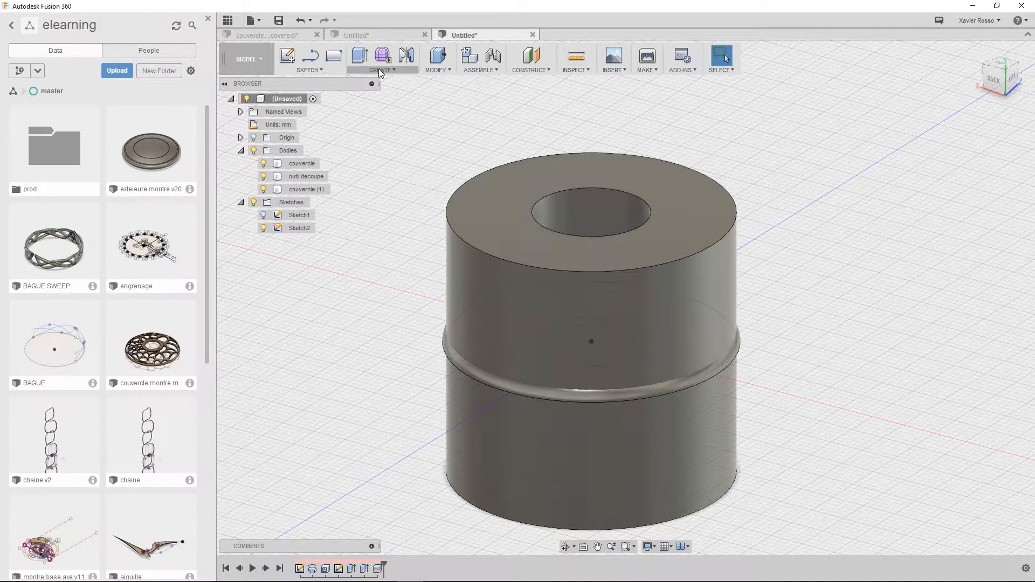
- Split the couvercle and outil decoupe bodies using the outer cylindrical face of outil decoupe as the splitting tool
{"action": "left_click", "coordinate": [438, 70]}
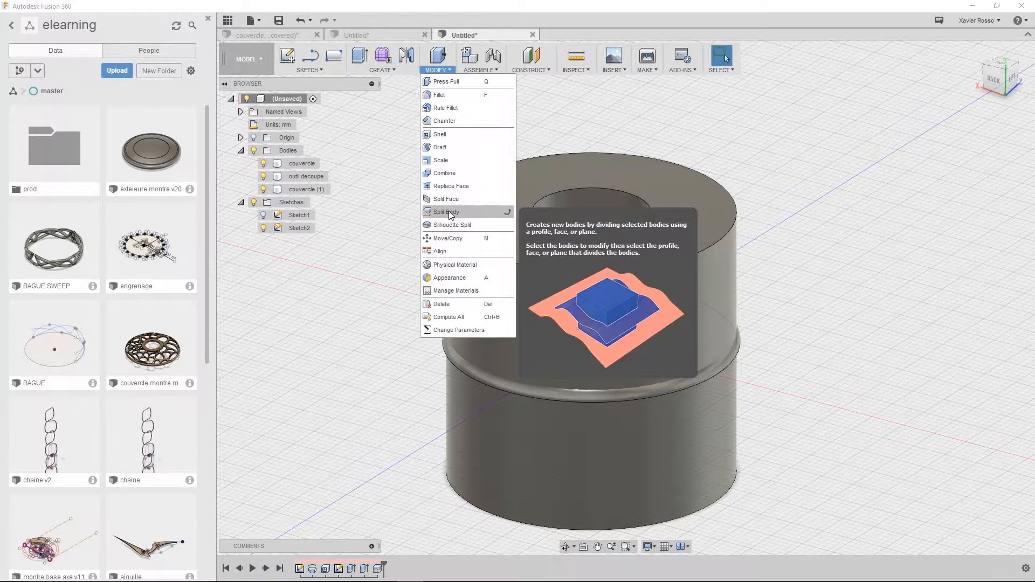
{"action": "left_click", "coordinate": [447, 212]}
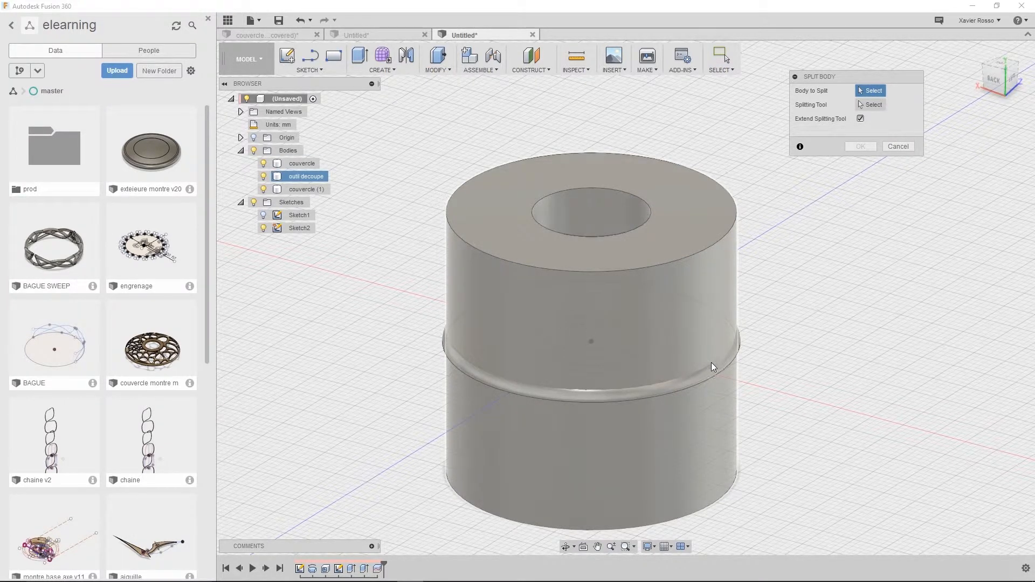
{"action": "left_click", "coordinate": [713, 338]}
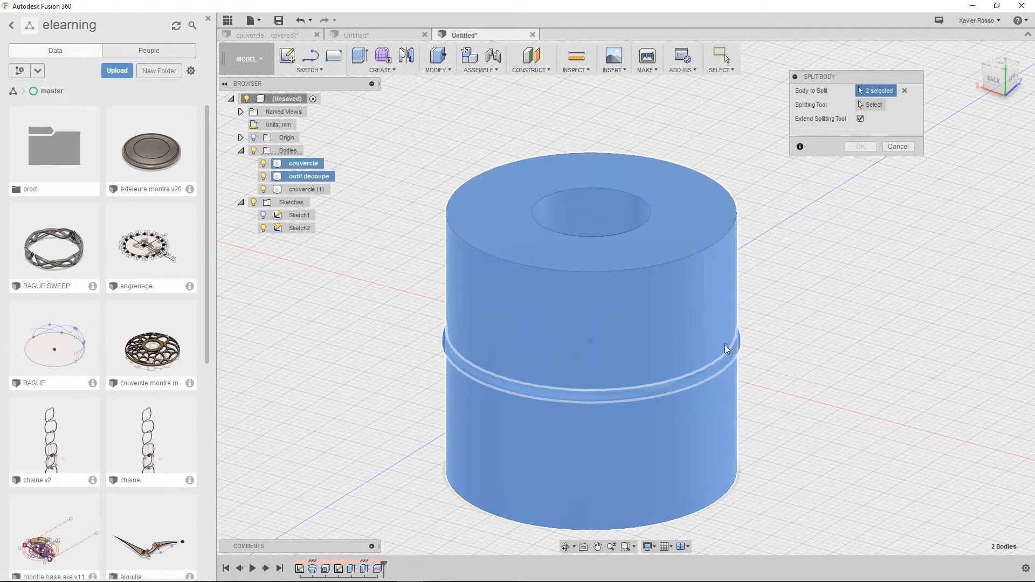
{"action": "left_click", "coordinate": [728, 344]}
{"action": "left_click", "coordinate": [871, 104]}
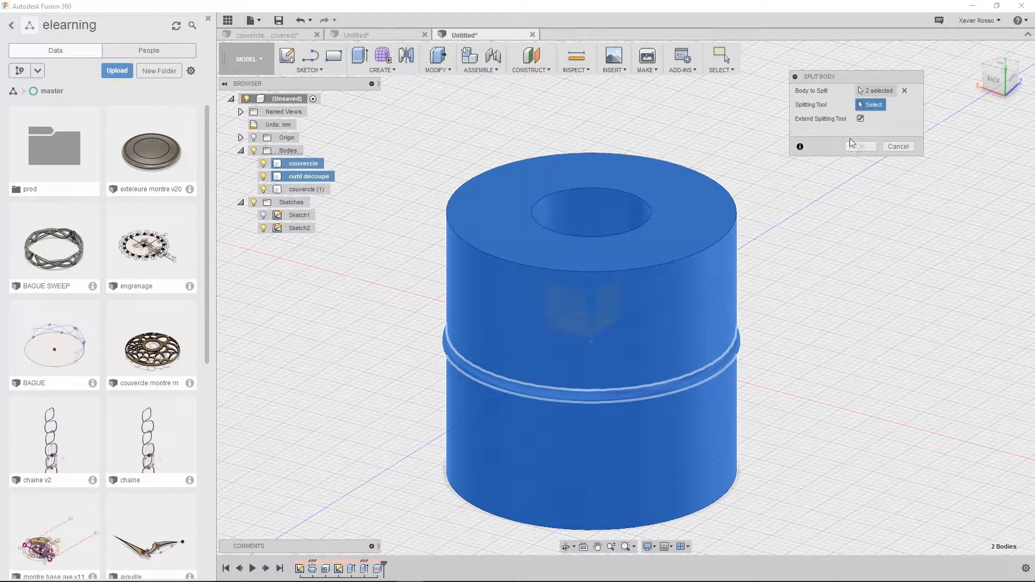
{"action": "left_click", "coordinate": [714, 291]}
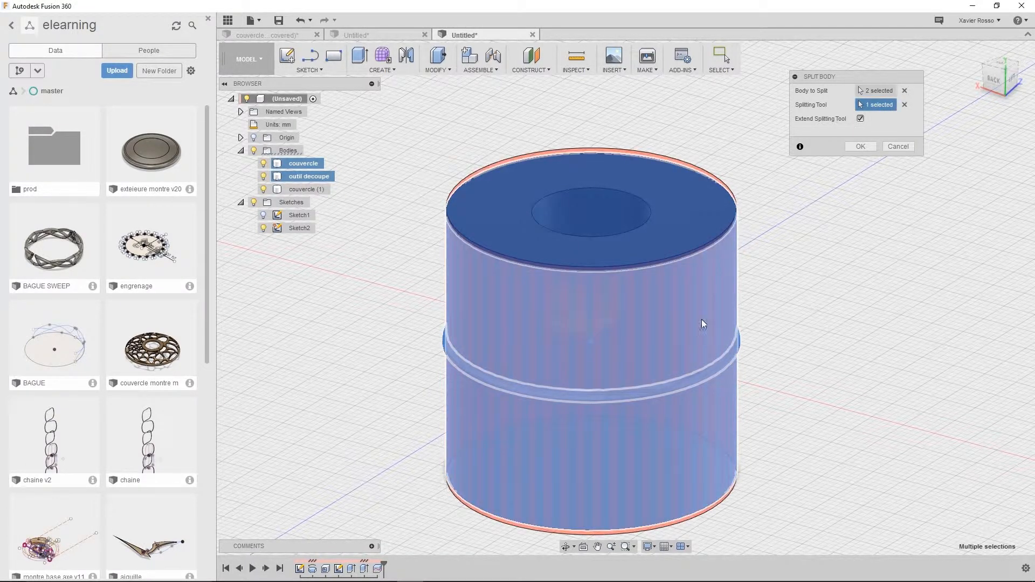
{"action": "left_click", "coordinate": [860, 146]}
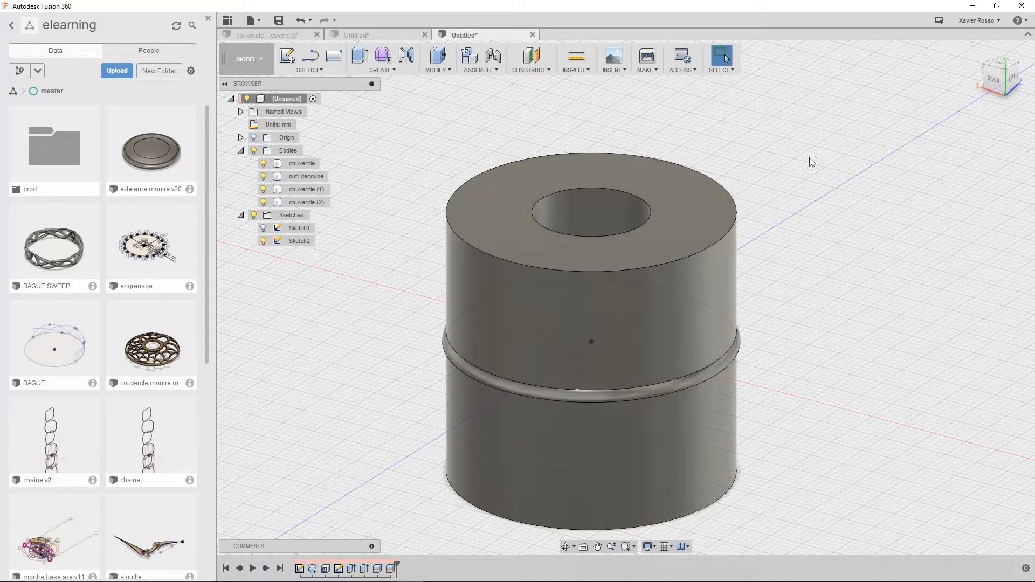
- Hide the couvercle and outil decoupe bodies to inspect the separated rim and inner ring
{"action": "left_click", "coordinate": [263, 163]}
{"action": "left_click", "coordinate": [263, 176]}
{"action": "middle_click_drag", "start_coordinate": [600, 283], "coordinate": [628, 393], "text": "shift"}
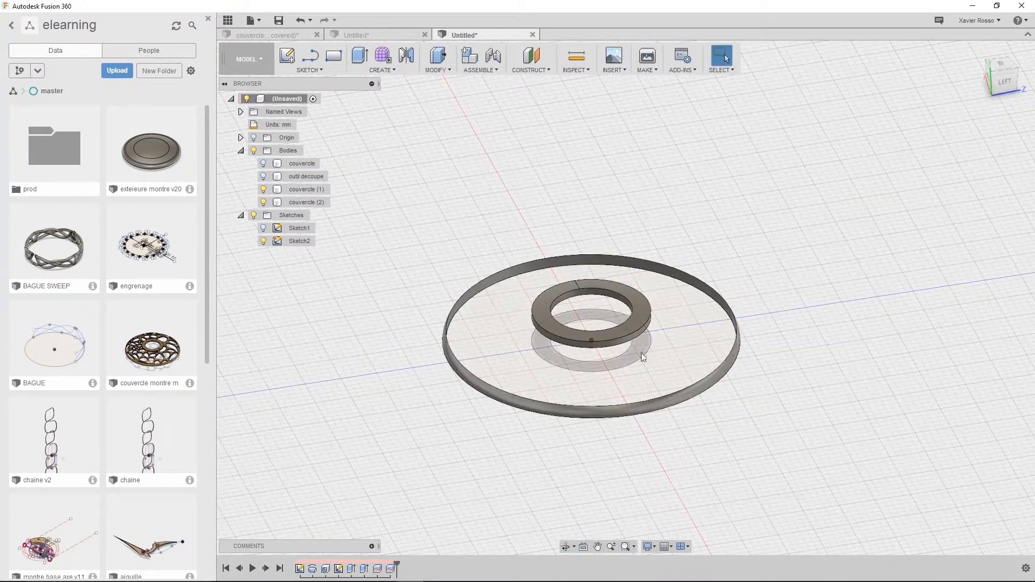
- Show couvercle and hide couvercle (1) and couvercle (2), leaving outil decoupe hidden
{"action": "left_click", "coordinate": [264, 176]}
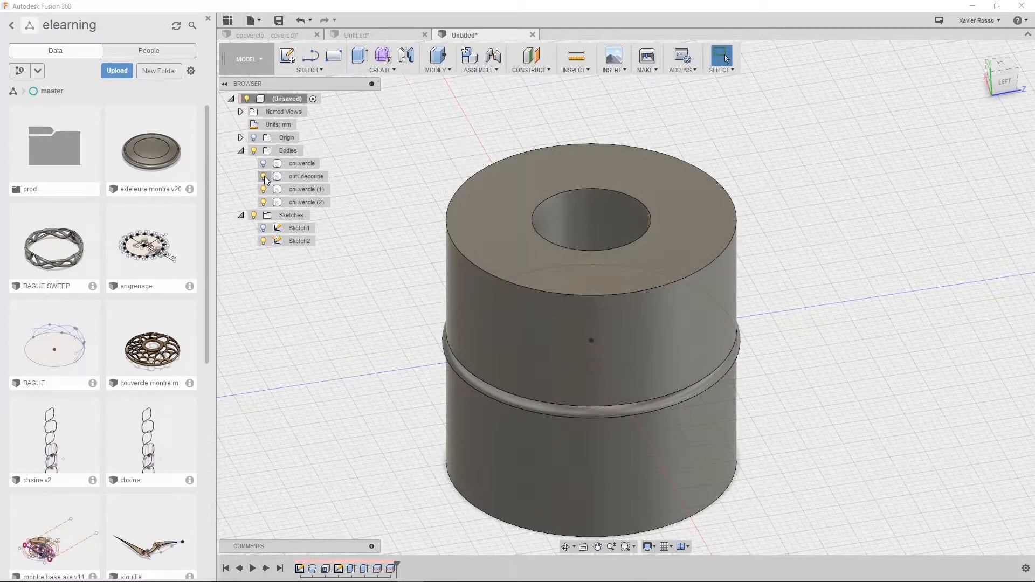
{"action": "left_click", "coordinate": [264, 177]}
{"action": "left_click", "coordinate": [264, 164]}
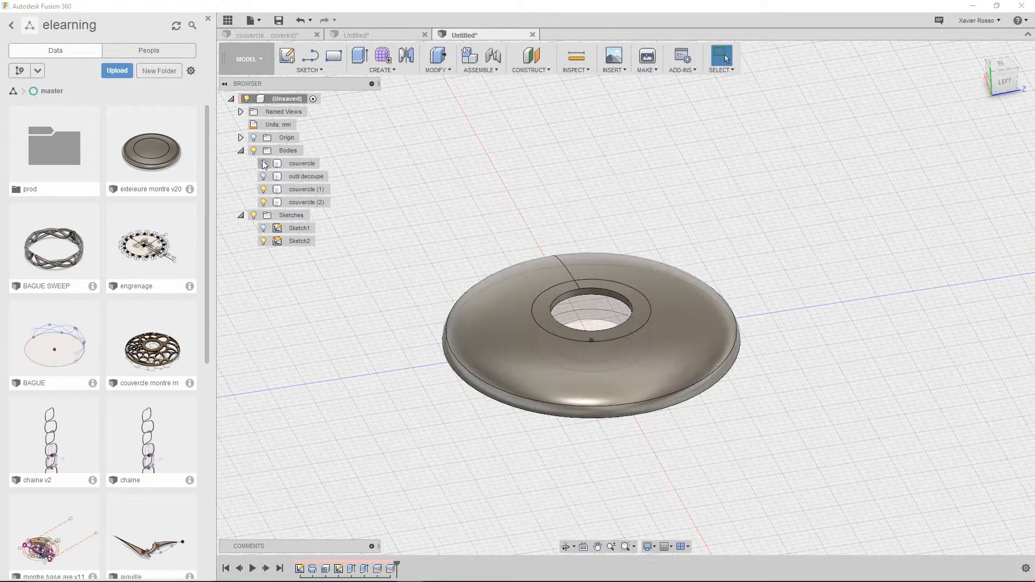
{"action": "left_click", "coordinate": [264, 189]}
{"action": "left_click", "coordinate": [264, 202]}
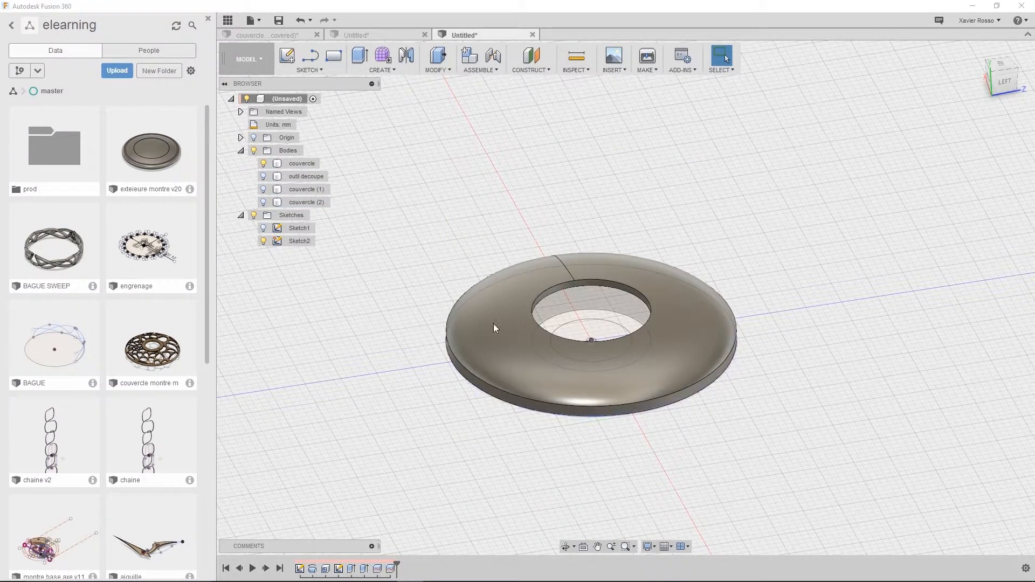
- Examine the isolated middle body up close and from another angle, and select couvercle
{"action": "scroll", "coordinate": [563, 311], "scroll_direction": "up", "scroll_amount": 5}
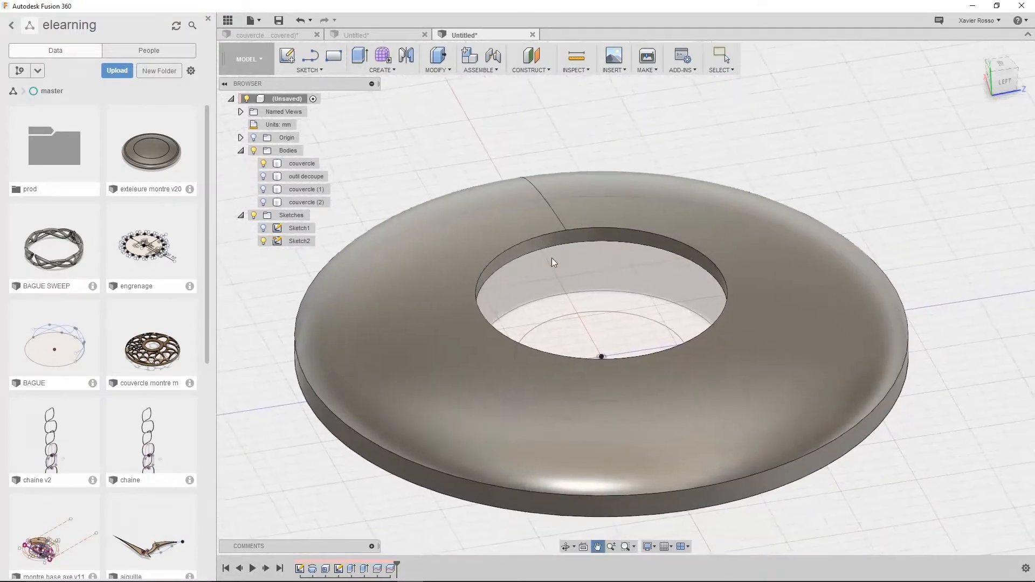
{"action": "scroll", "coordinate": [560, 291], "scroll_direction": "down", "scroll_amount": 2}
{"action": "left_click", "coordinate": [436, 314]}
{"action": "mouse_move", "coordinate": [649, 378]}
{"action": "middle_mouse_down", "text": "shift"}
{"action": "mouse_move", "coordinate": [611, 330]}
{"action": "mouse_move", "coordinate": [648, 370]}
{"action": "middle_mouse_up", "text": "shift"}
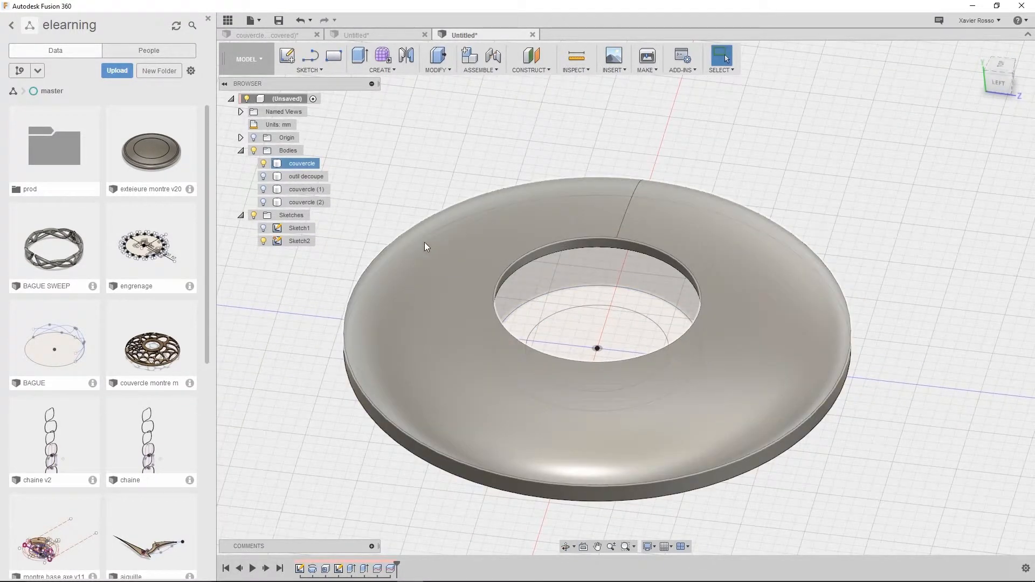
{"action": "scroll", "coordinate": [572, 328], "scroll_direction": "down", "scroll_amount": 3}
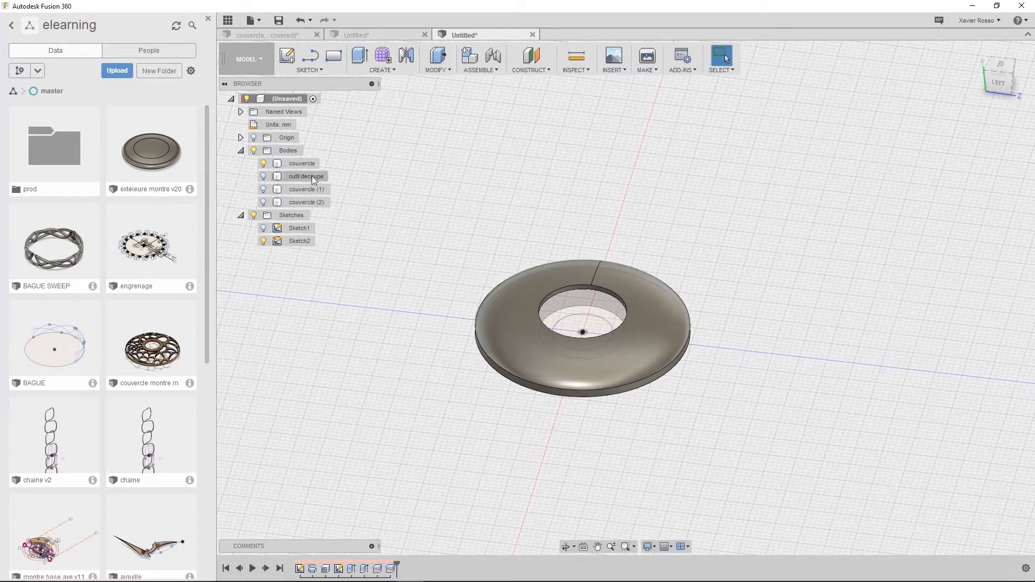
{"action": "left_click", "coordinate": [296, 163]}
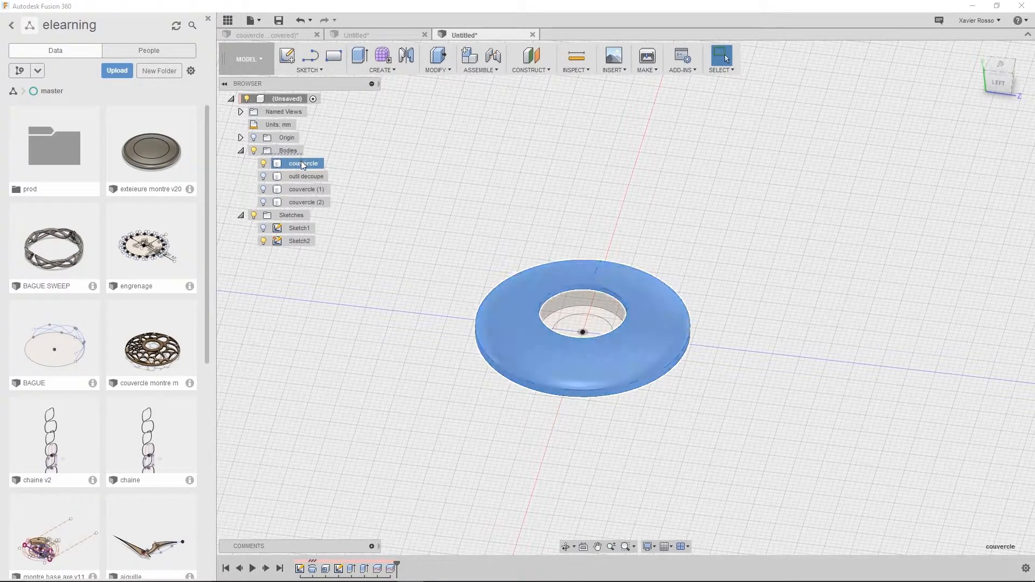
- Rename the couvercle (1) body as cercle interne couvercle
{"action": "left_click", "coordinate": [307, 189]}
{"action": "double_click", "coordinate": [306, 189]}
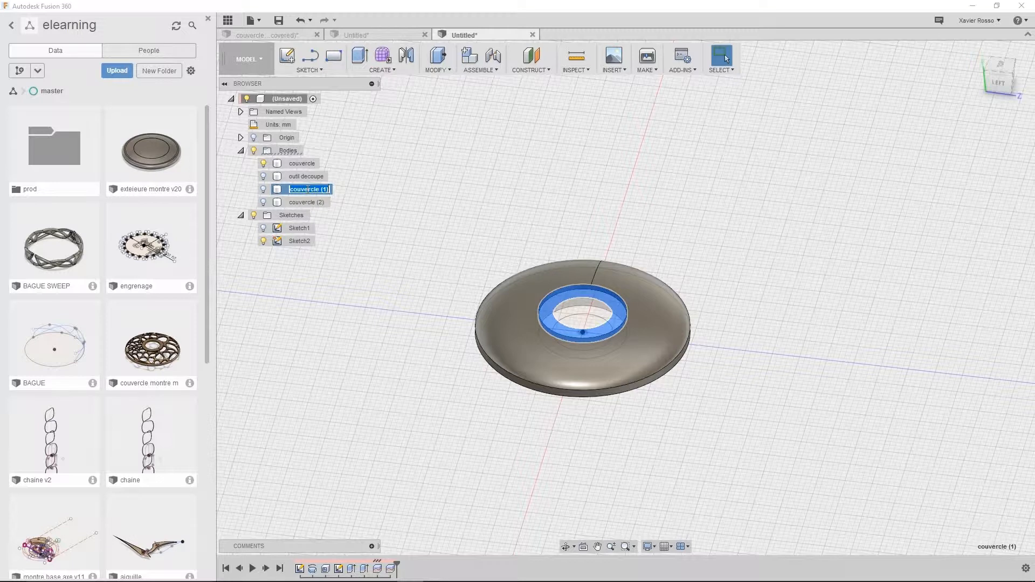
{"action": "type", "text": "cercle interne couvercle"}
{"action": "key", "text": "Return"}
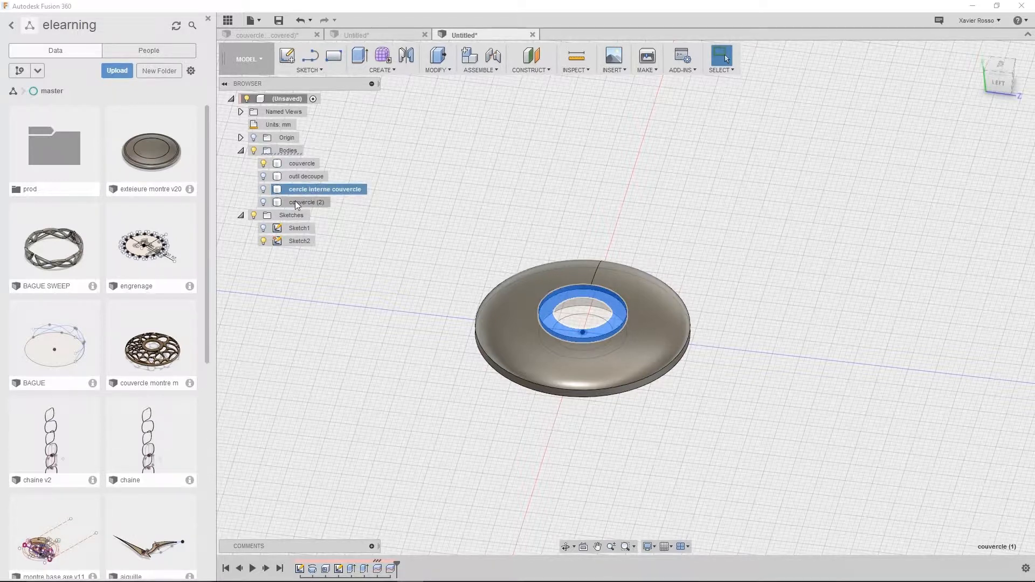
- Rename the couvercle (2) body as cercle externe couvercle
{"action": "double_click", "coordinate": [295, 202]}
{"action": "type", "text": "cercle e"}
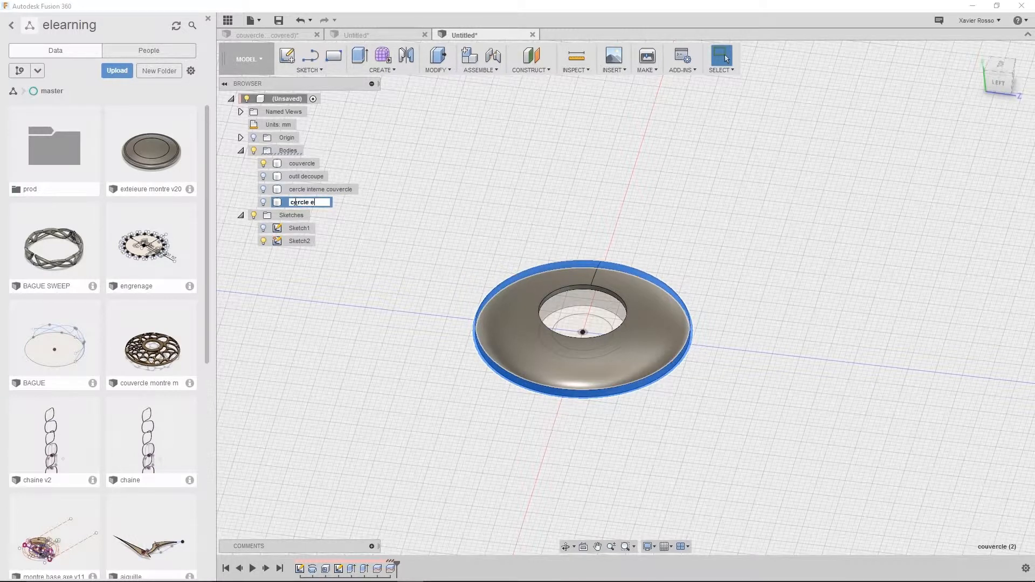
{"action": "type", "text": "xterne couvercle"}
{"action": "key", "text": "Return"}
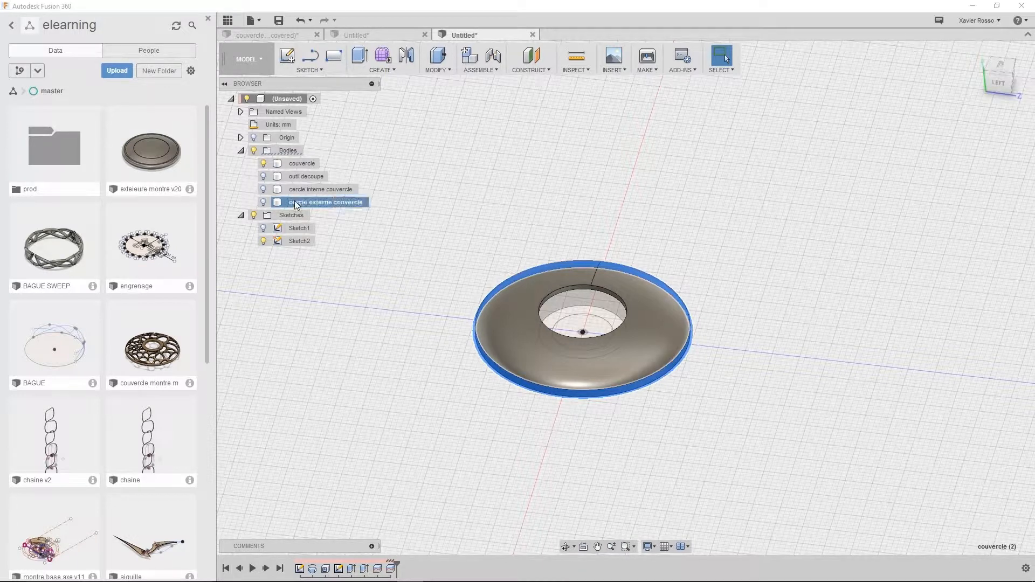
- Show the cercle interne couvercle and cercle externe couvercle bodies, and clear the selection to check the complete cover
{"action": "left_click", "coordinate": [263, 189]}
{"action": "left_click", "coordinate": [263, 202]}
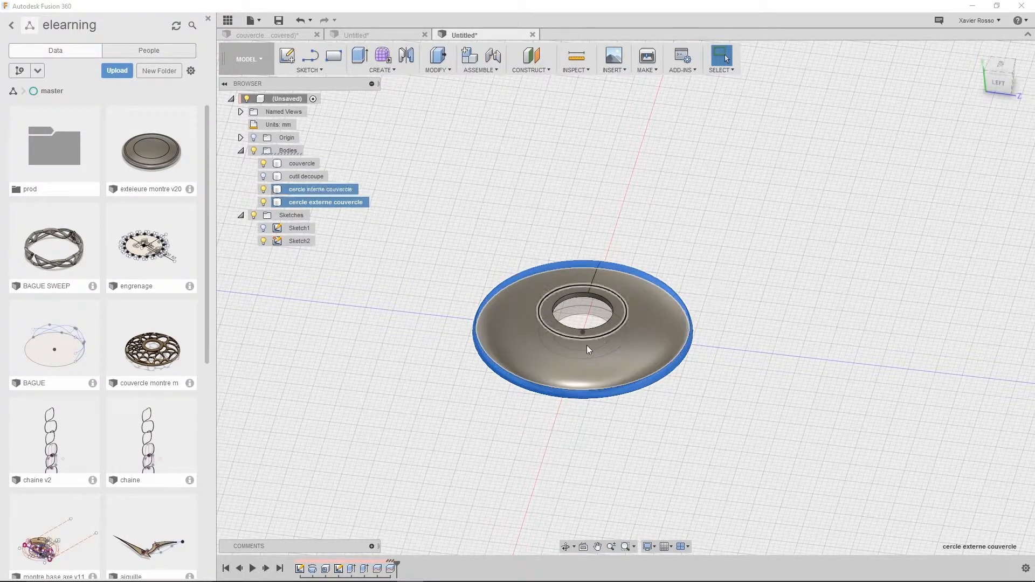
{"action": "scroll", "coordinate": [575, 360], "scroll_direction": "up", "scroll_amount": 1}
{"action": "scroll", "coordinate": [489, 350], "scroll_direction": "up", "scroll_amount": 3}
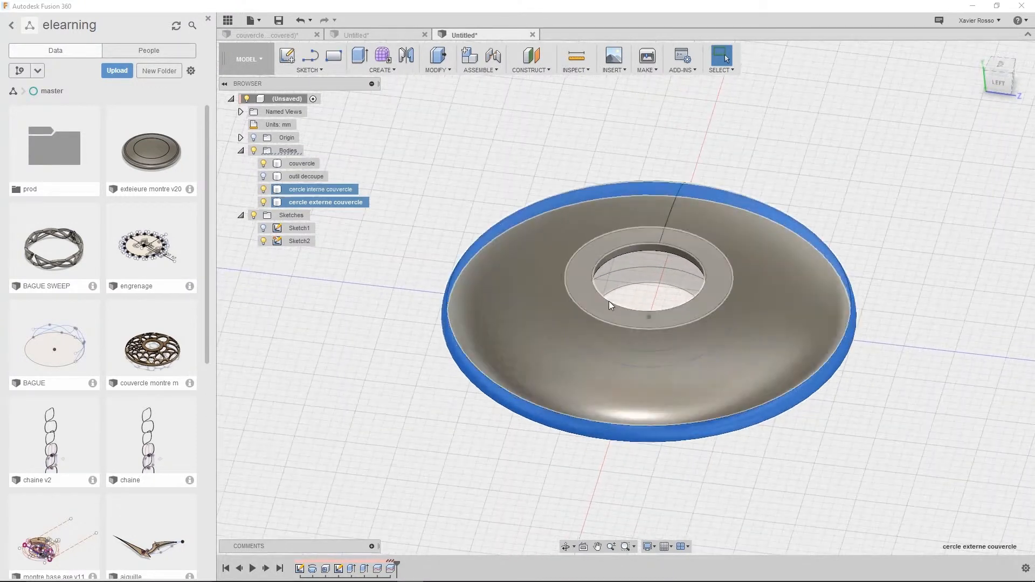
{"action": "left_click", "coordinate": [719, 167]}
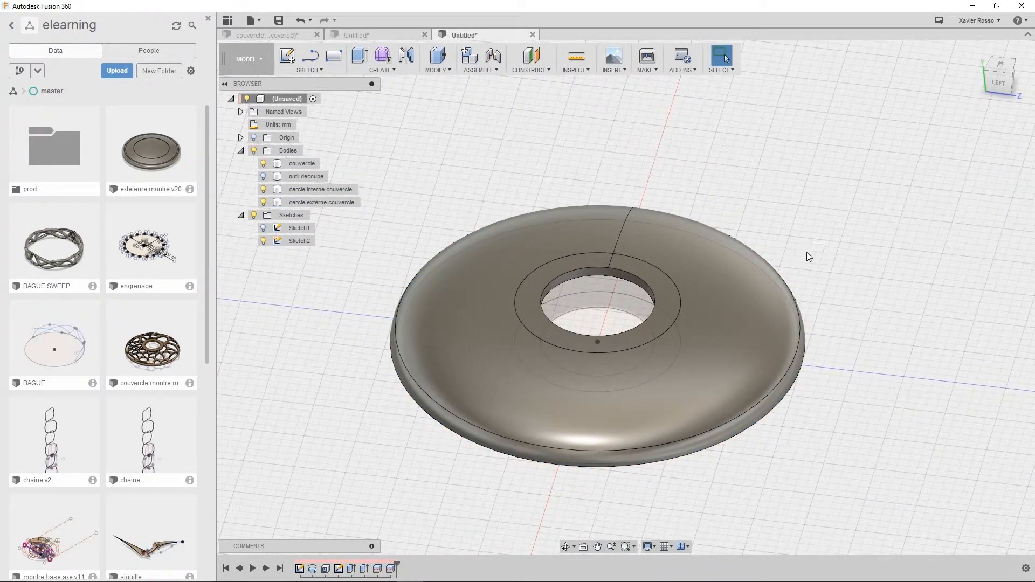
{"action": "scroll", "coordinate": [808, 256], "scroll_direction": "down", "scroll_amount": 4}
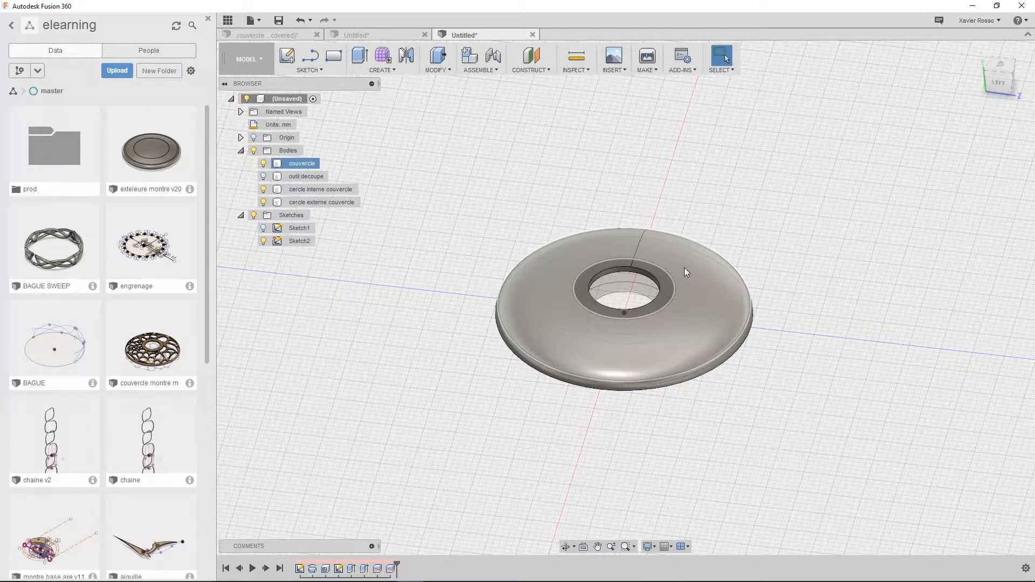
- Start inserting a DXF and load voronoi.dxf from the ressource folder
{"action": "left_click", "coordinate": [616, 73]}
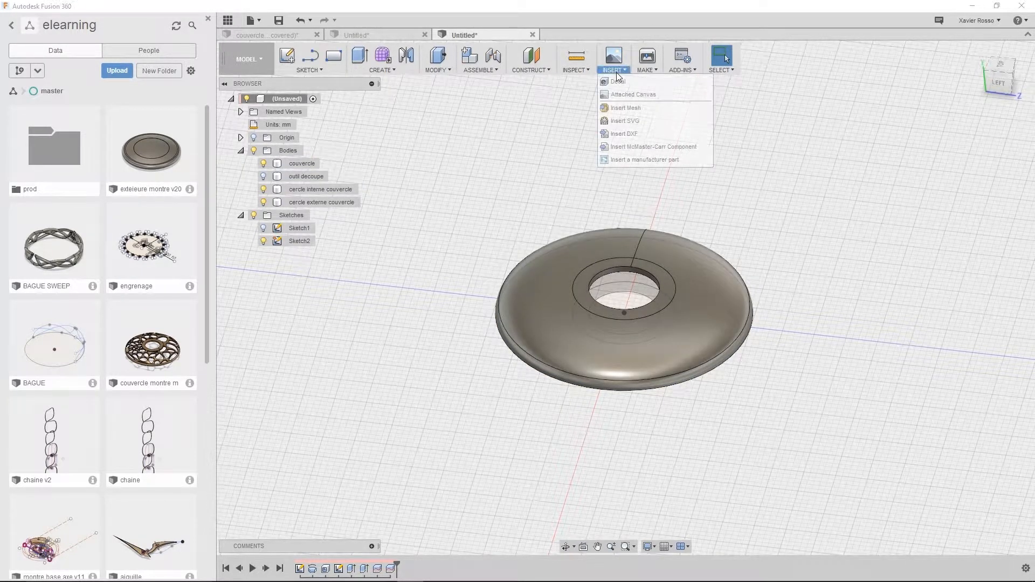
{"action": "left_click", "coordinate": [624, 134]}
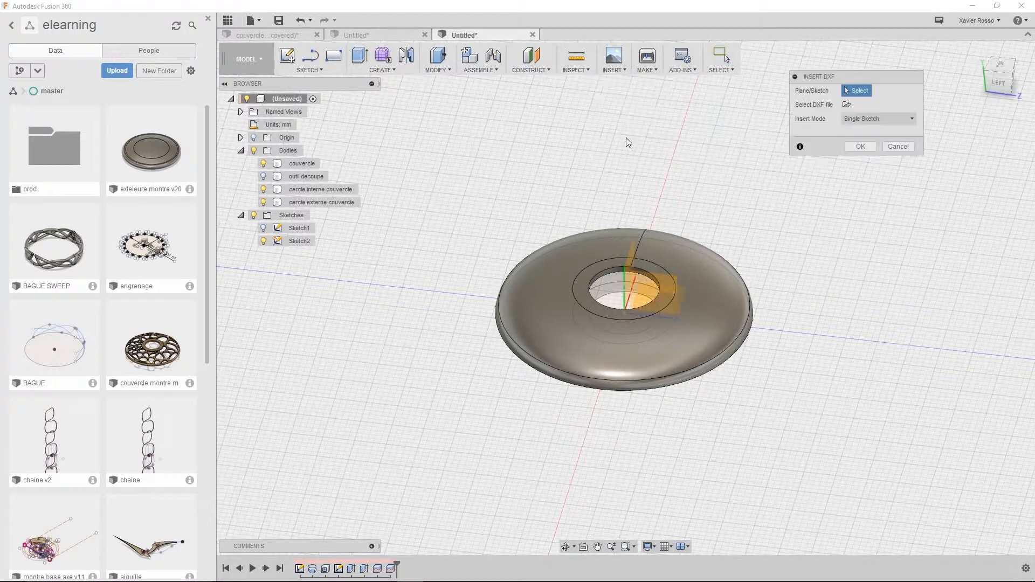
{"action": "left_click", "coordinate": [848, 105]}
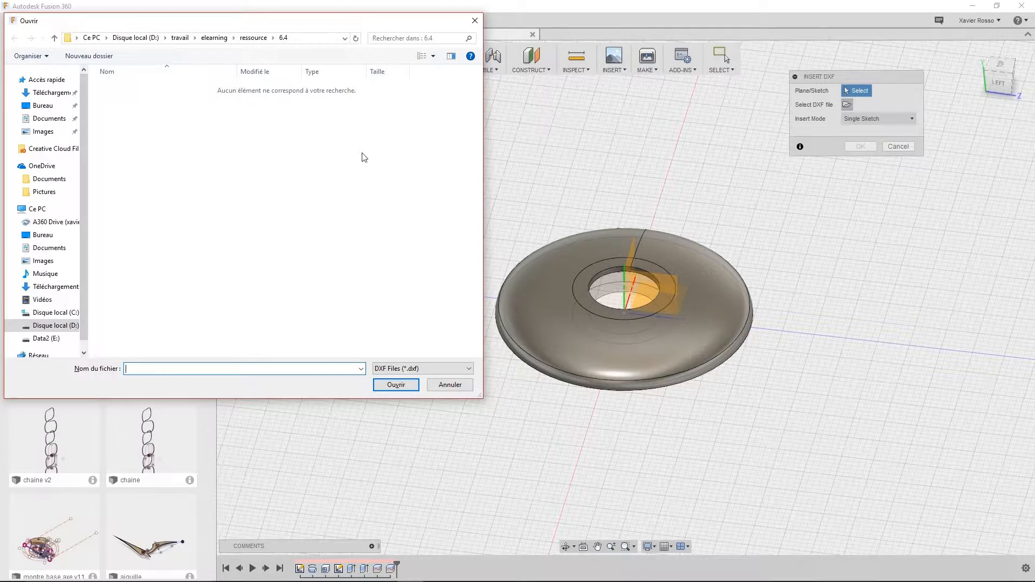
{"action": "left_click", "coordinate": [254, 37]}
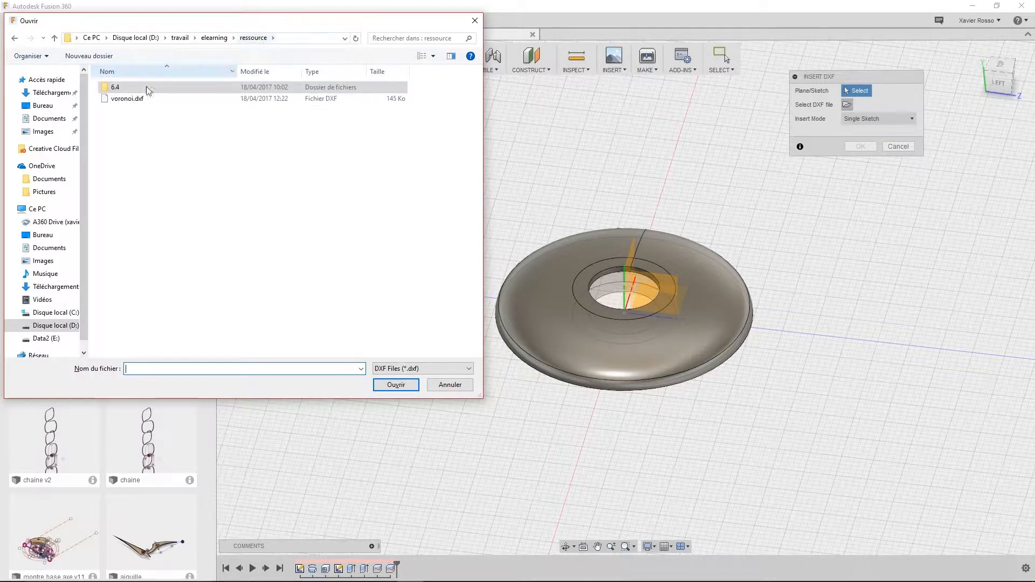
{"action": "left_click", "coordinate": [129, 100]}
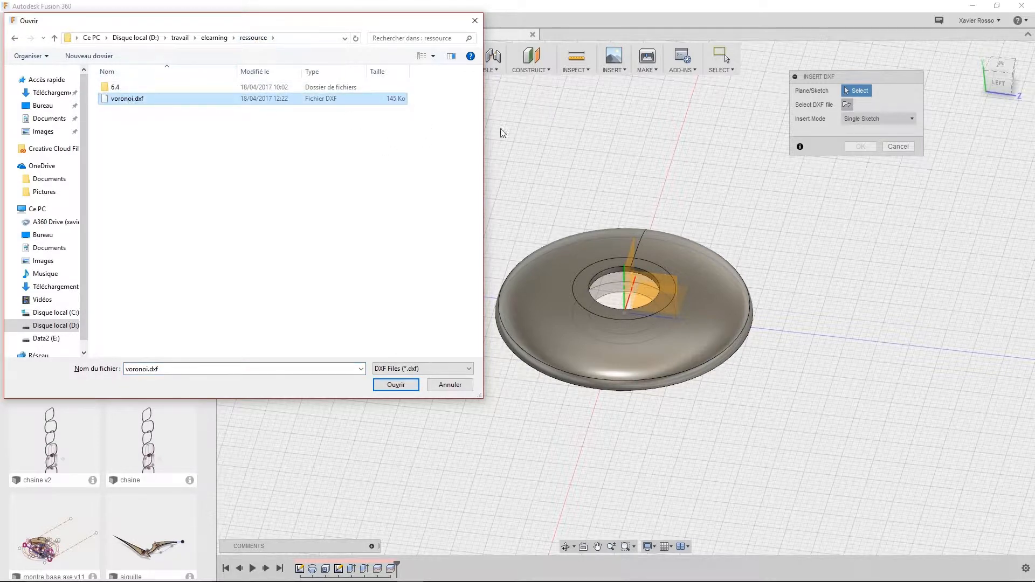
{"action": "left_click", "coordinate": [395, 384]}
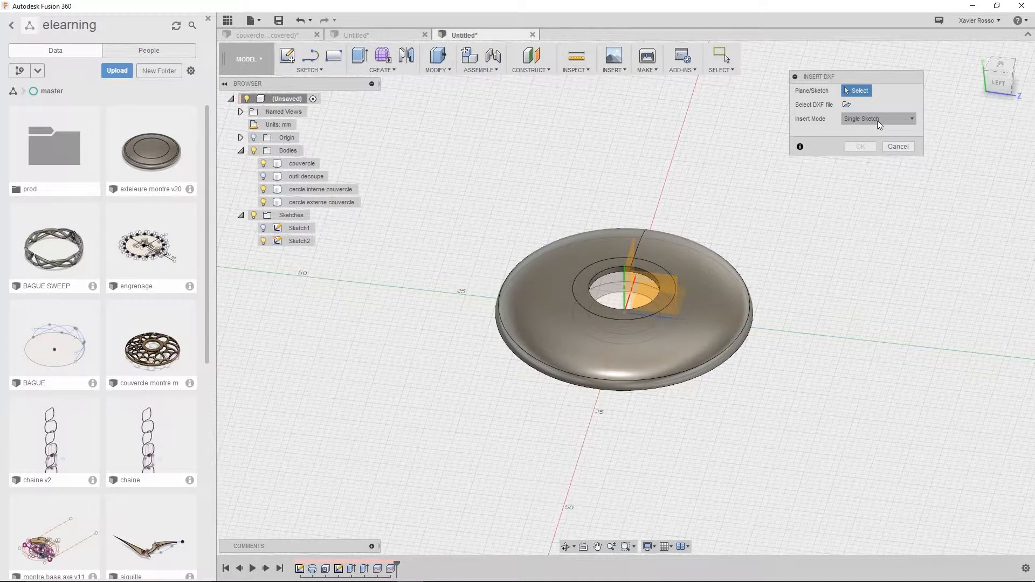
- Insert the voronoi DXF on the horizontal XZ plane as a single sketch in millimetres, without any offset
{"action": "left_click", "coordinate": [878, 121]}
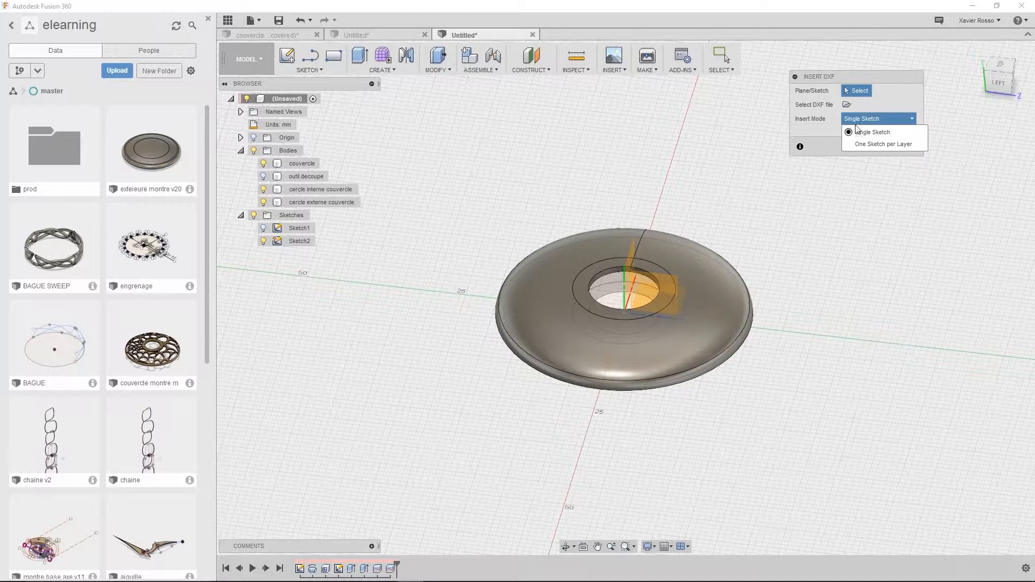
{"action": "left_click", "coordinate": [883, 120]}
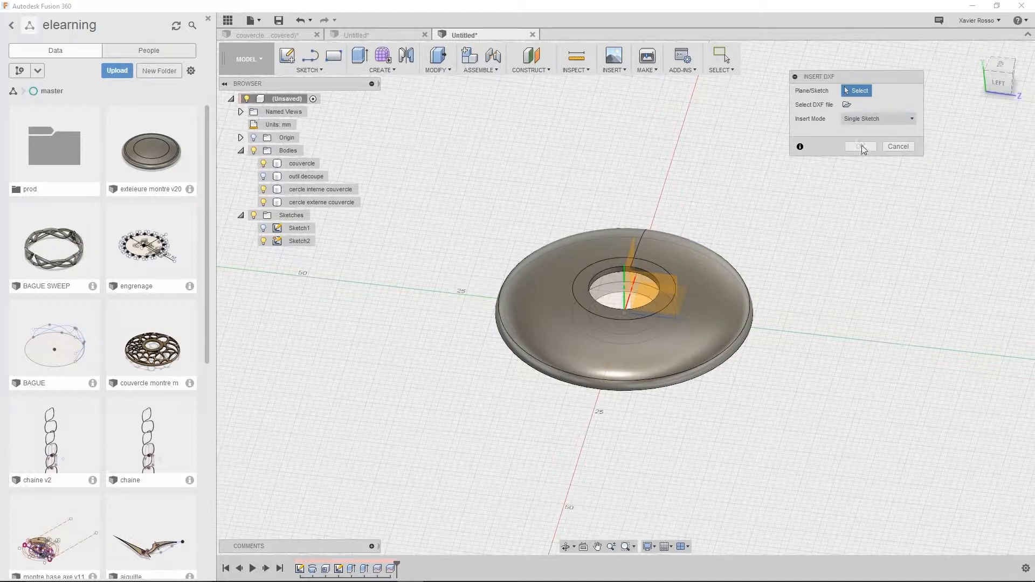
{"action": "left_click", "coordinate": [662, 293]}
{"action": "scroll", "coordinate": [752, 302], "scroll_direction": "up", "scroll_amount": 3}
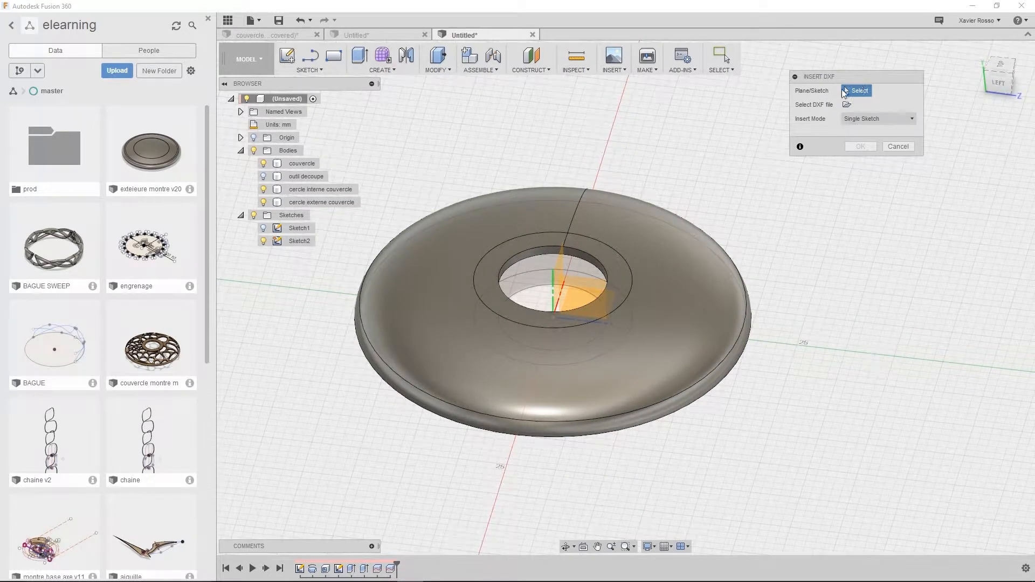
{"action": "middle_click_drag", "start_coordinate": [731, 323], "coordinate": [650, 346], "text": "shift"}
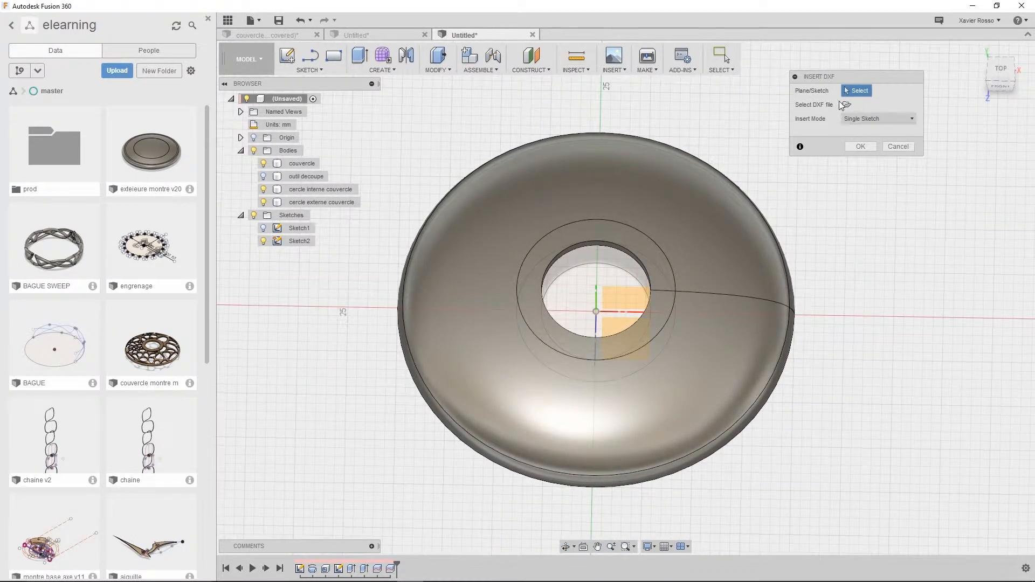
{"action": "left_click", "coordinate": [619, 330]}
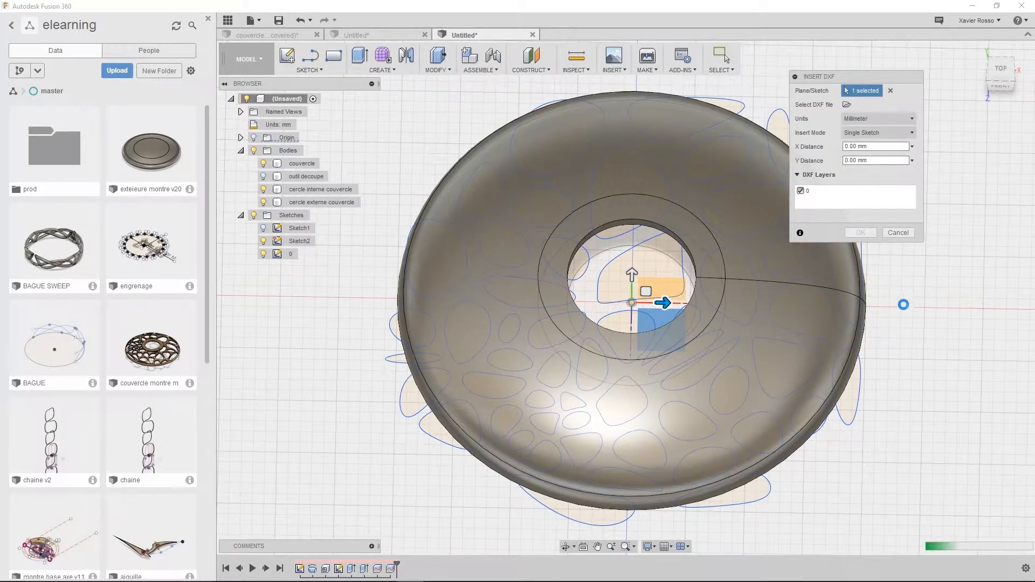
{"action": "middle_click_drag", "start_coordinate": [903, 353], "coordinate": [776, 418]}
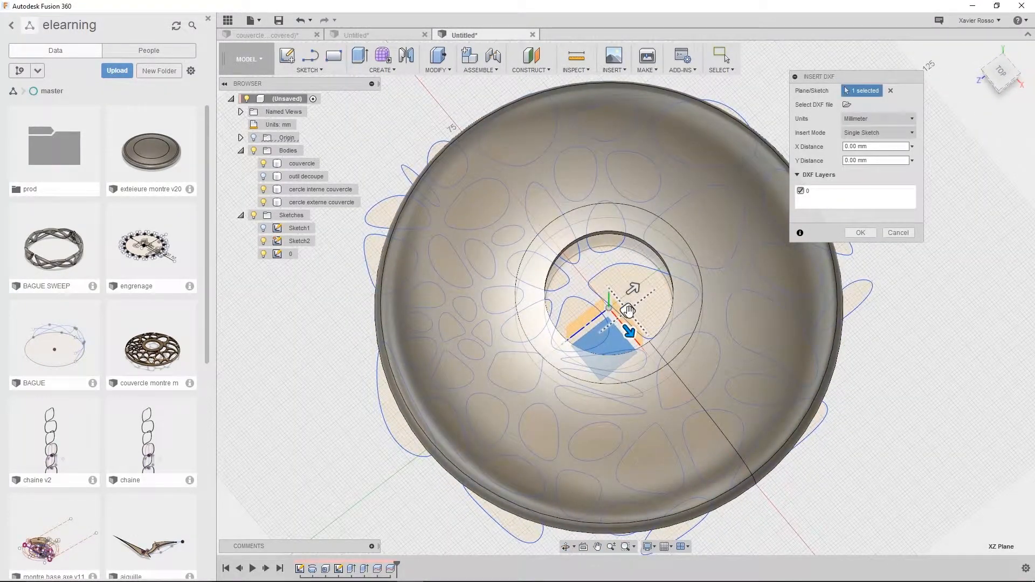
{"action": "middle_click_drag", "start_coordinate": [632, 285], "coordinate": [781, 301], "text": "shift"}
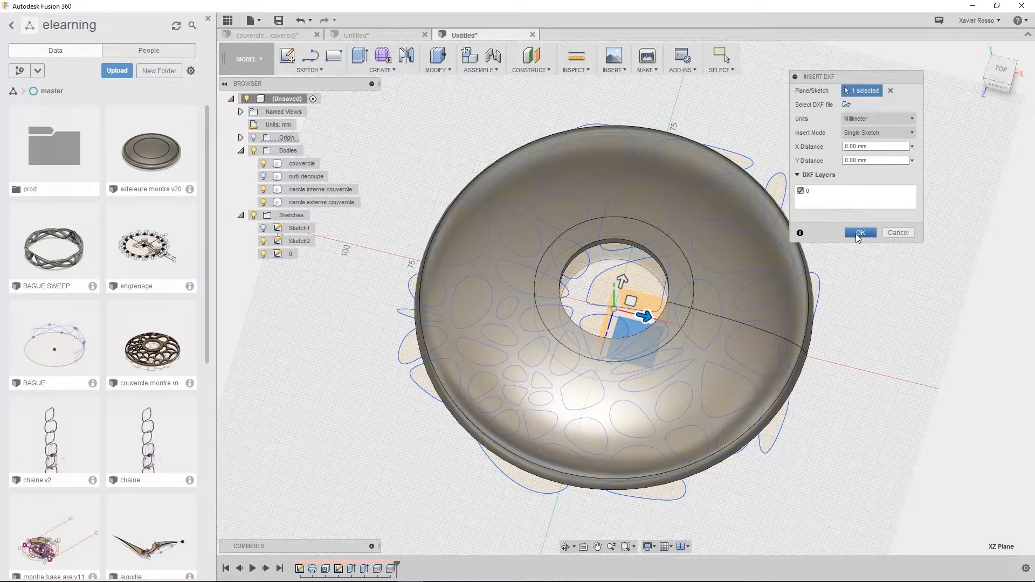
{"action": "left_click", "coordinate": [859, 233]}
{"action": "middle_click_drag", "start_coordinate": [825, 239], "coordinate": [762, 261], "text": "shift"}
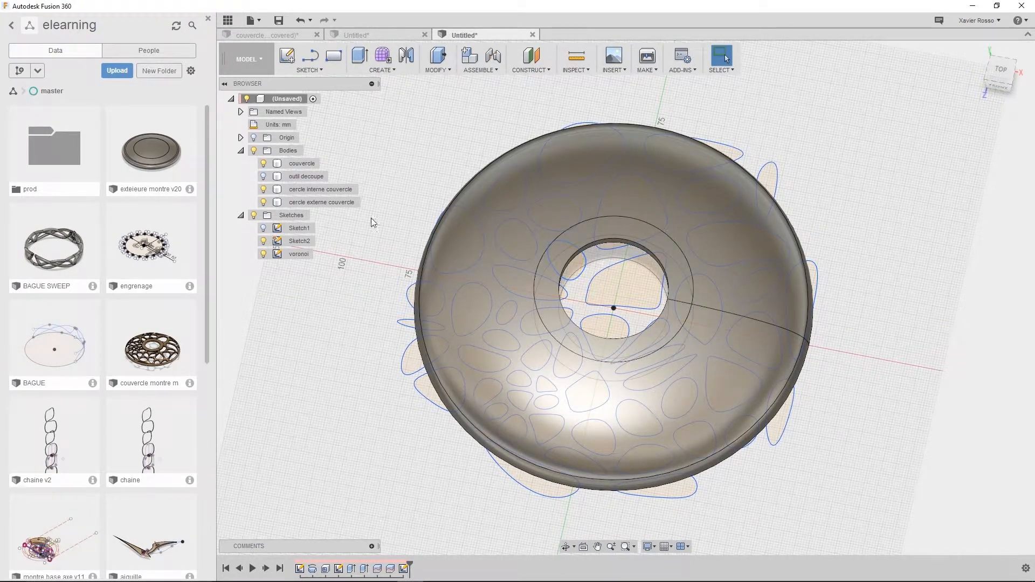
- Start an extrusion, hide the visible cover bodies and select all profiles of the voronoi pattern and the circles
{"action": "left_click", "coordinate": [389, 73]}
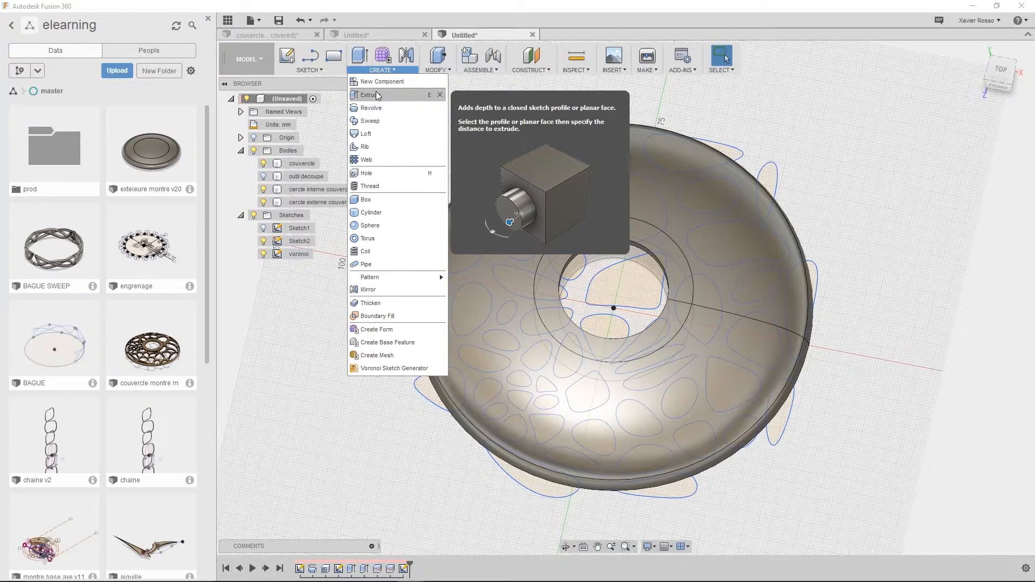
{"action": "left_click", "coordinate": [376, 95]}
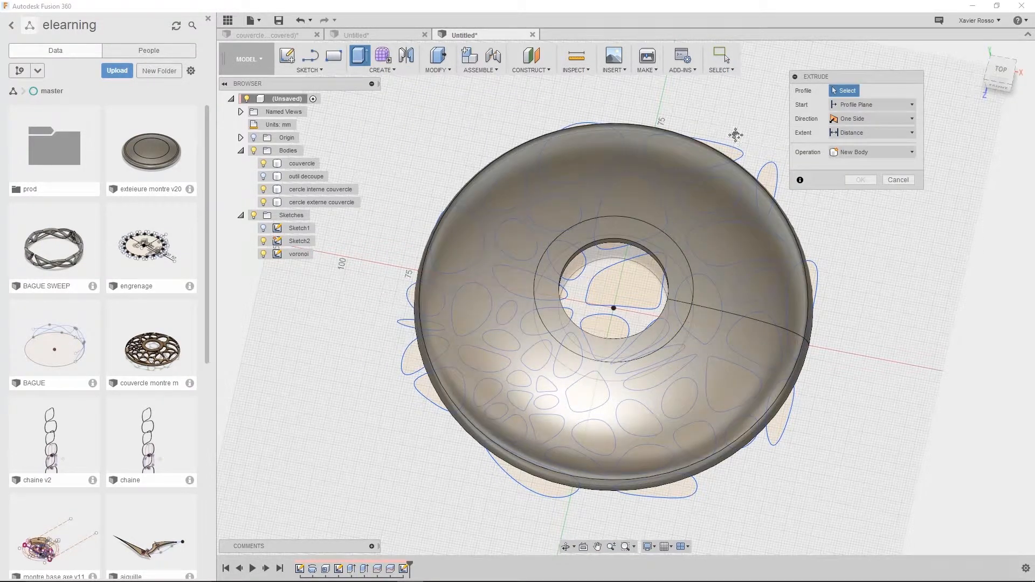
{"action": "scroll", "coordinate": [714, 177], "scroll_direction": "down", "scroll_amount": 4}
{"action": "left_click_drag", "start_coordinate": [767, 145], "coordinate": [432, 448]}
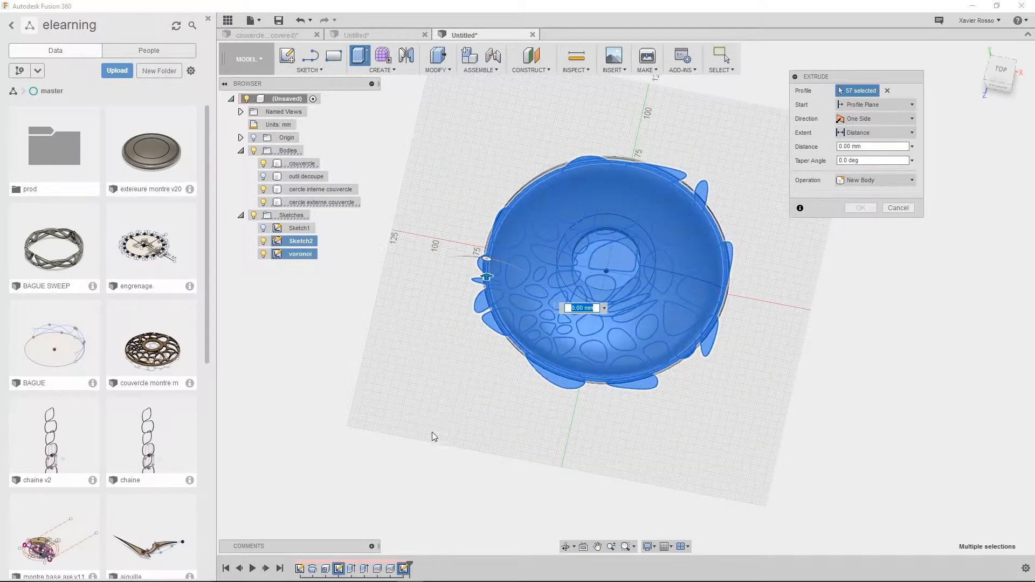
{"action": "left_click", "coordinate": [263, 189]}
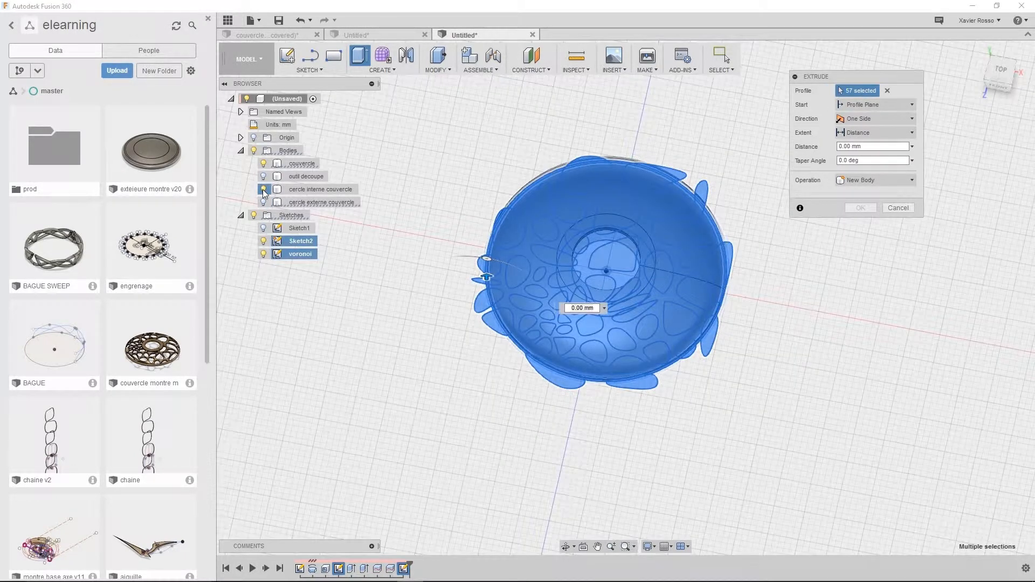
{"action": "left_click", "coordinate": [264, 164]}
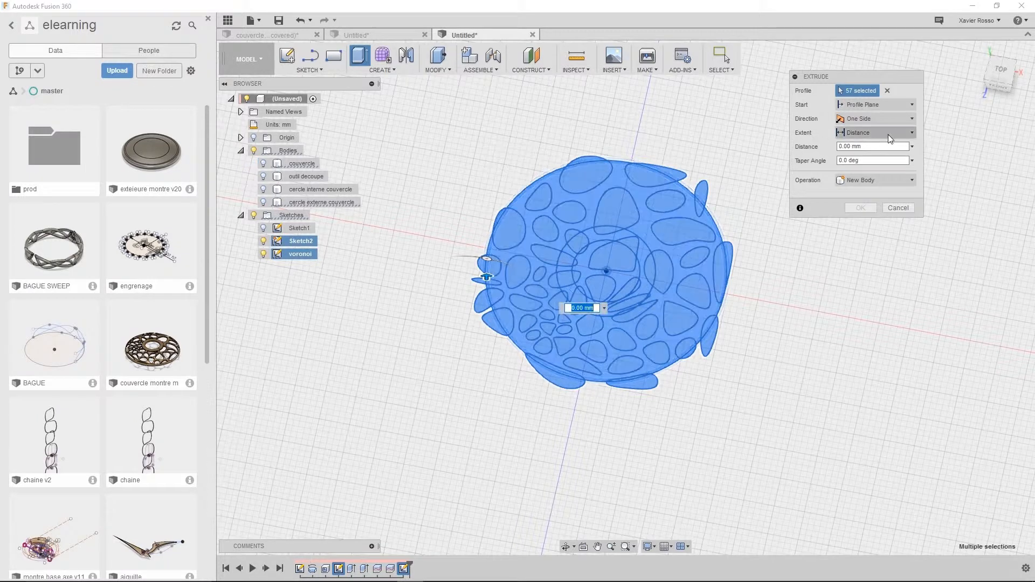
{"action": "left_click", "coordinate": [886, 90]}
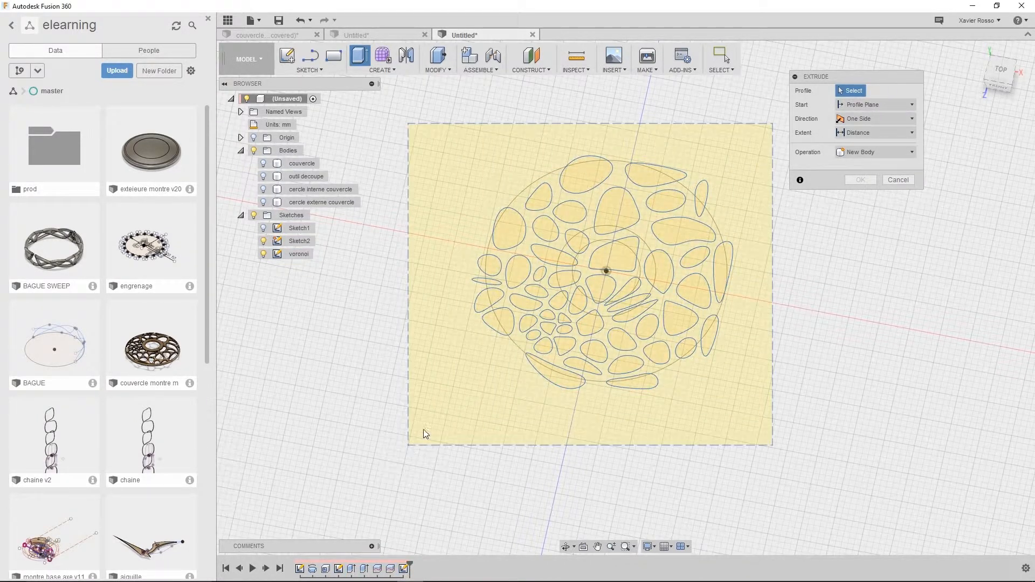
{"action": "left_click_drag", "start_coordinate": [426, 434], "coordinate": [426, 434]}
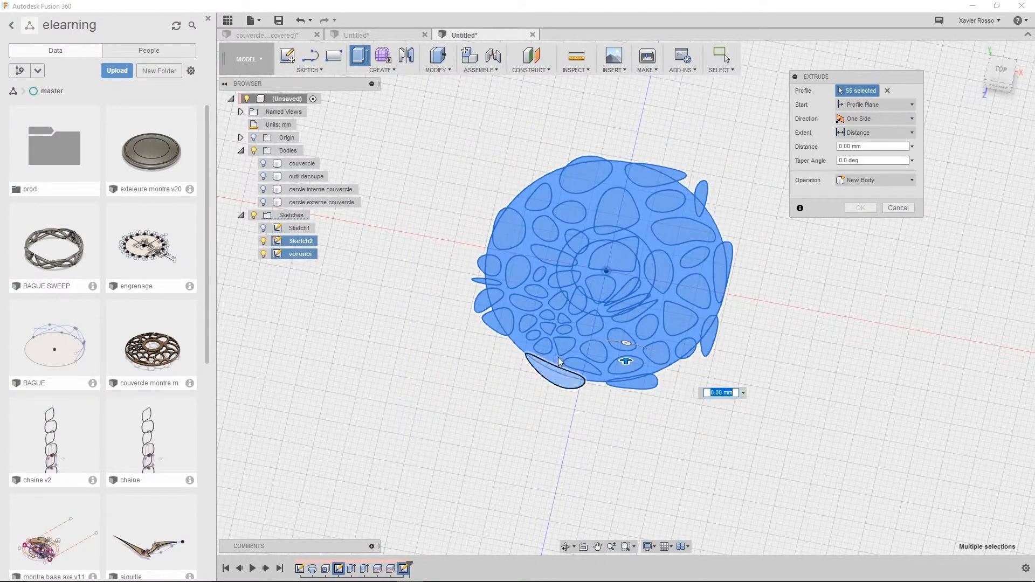
- Remove the Sketch2 ring and central circle profiles from the extrusion selection, keeping only the voronoi cells
{"action": "left_click", "coordinate": [527, 217]}
{"action": "left_click", "coordinate": [581, 296]}
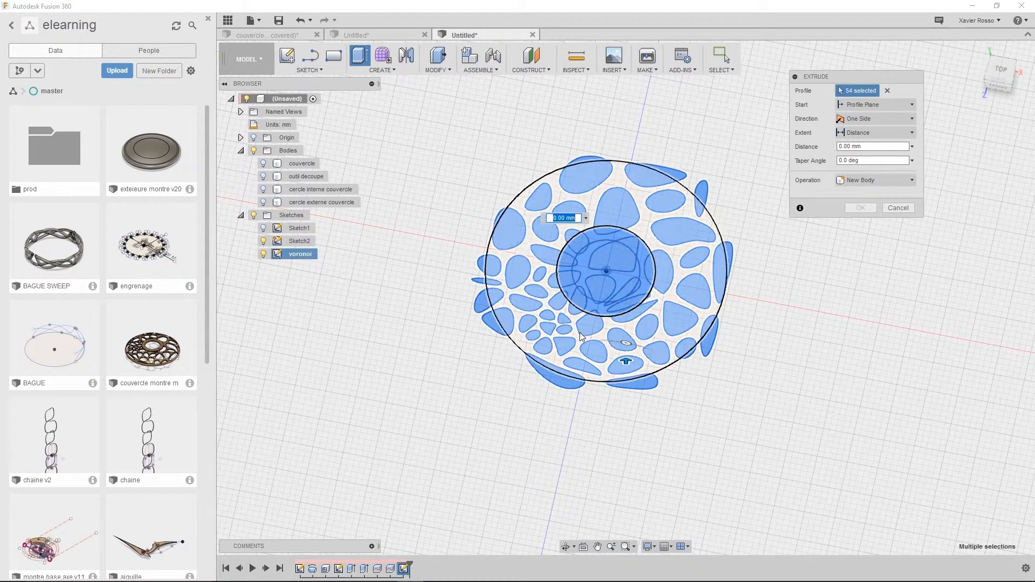
{"action": "scroll", "coordinate": [574, 275], "scroll_direction": "up", "scroll_amount": 5}
{"action": "left_click", "coordinate": [606, 199]}
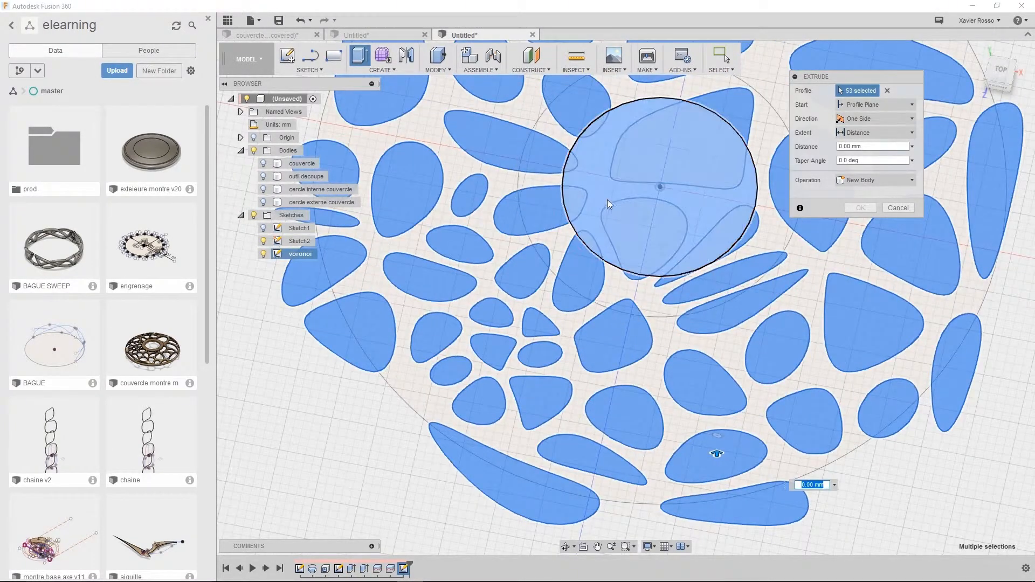
{"action": "scroll", "coordinate": [652, 291], "scroll_direction": "down", "scroll_amount": 5}
{"action": "middle_click_drag", "start_coordinate": [652, 291], "coordinate": [641, 365], "text": "shift"}
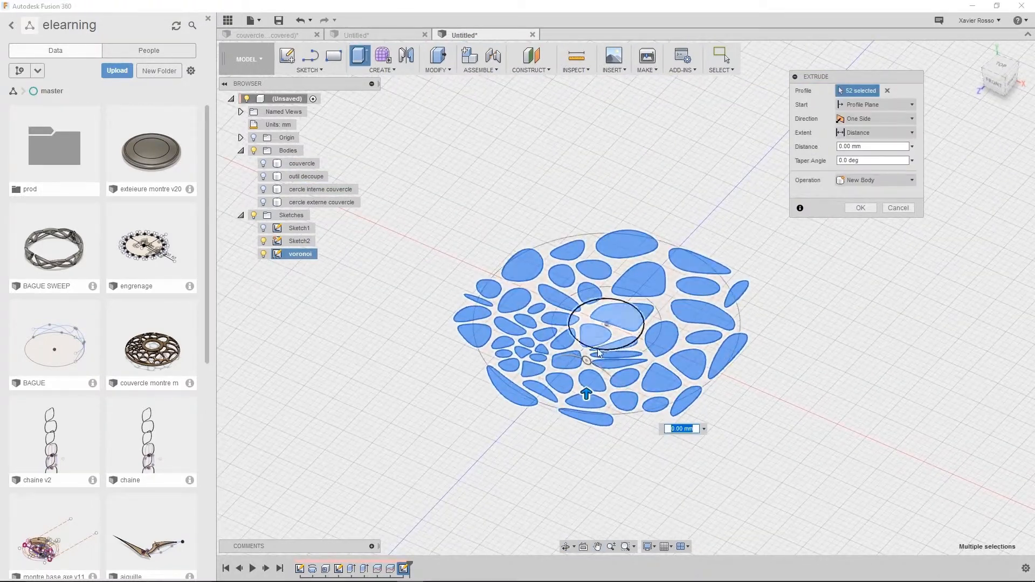
- Remove two small cells in the dense area of the voronoi pattern from the extrusion's profile selection
{"action": "scroll", "coordinate": [619, 384], "scroll_direction": "up", "scroll_amount": 3}
{"action": "scroll", "coordinate": [539, 353], "scroll_direction": "up", "scroll_amount": 1}
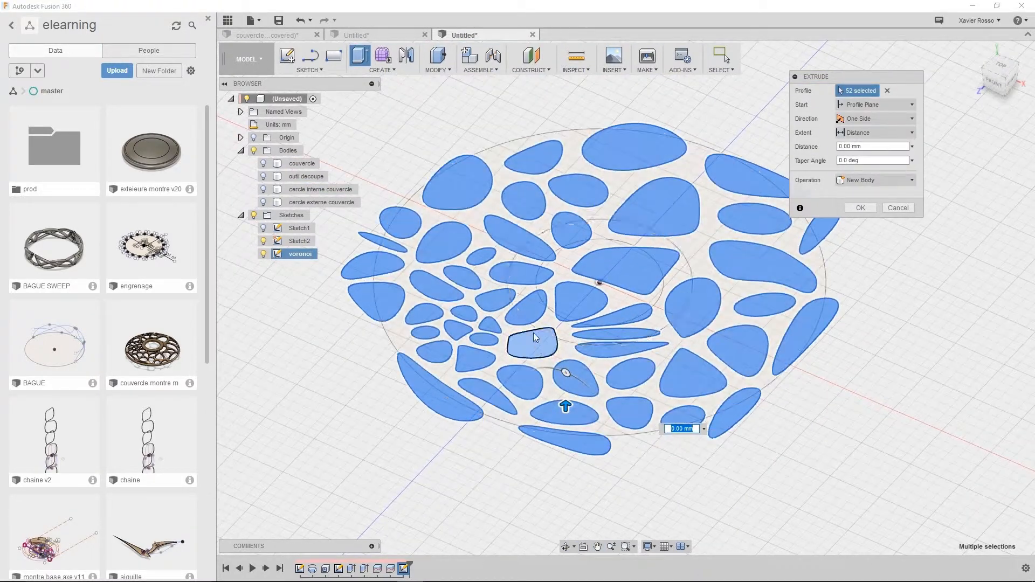
{"action": "scroll", "coordinate": [450, 340], "scroll_direction": "up", "scroll_amount": 2}
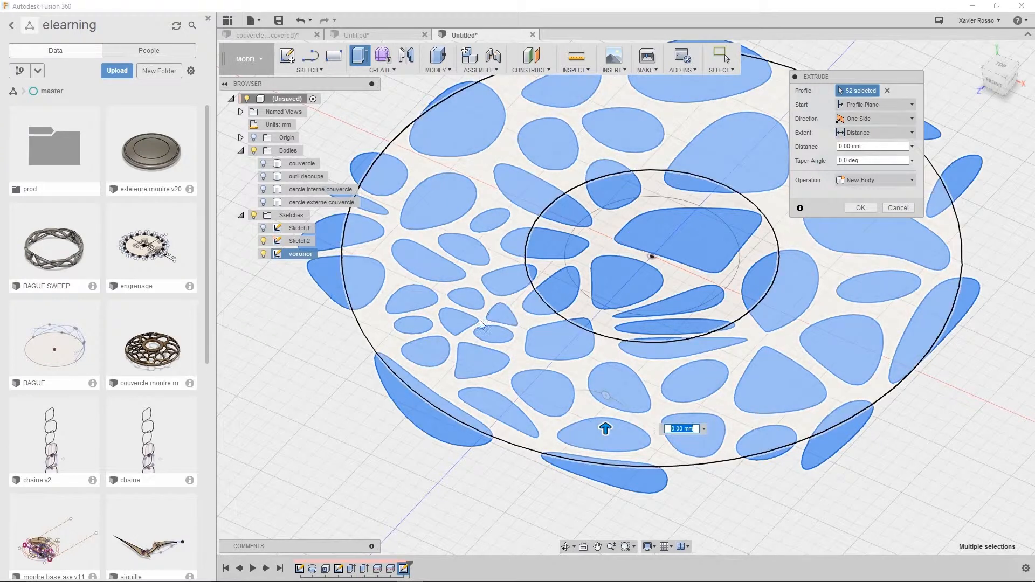
{"action": "left_click", "coordinate": [501, 314]}
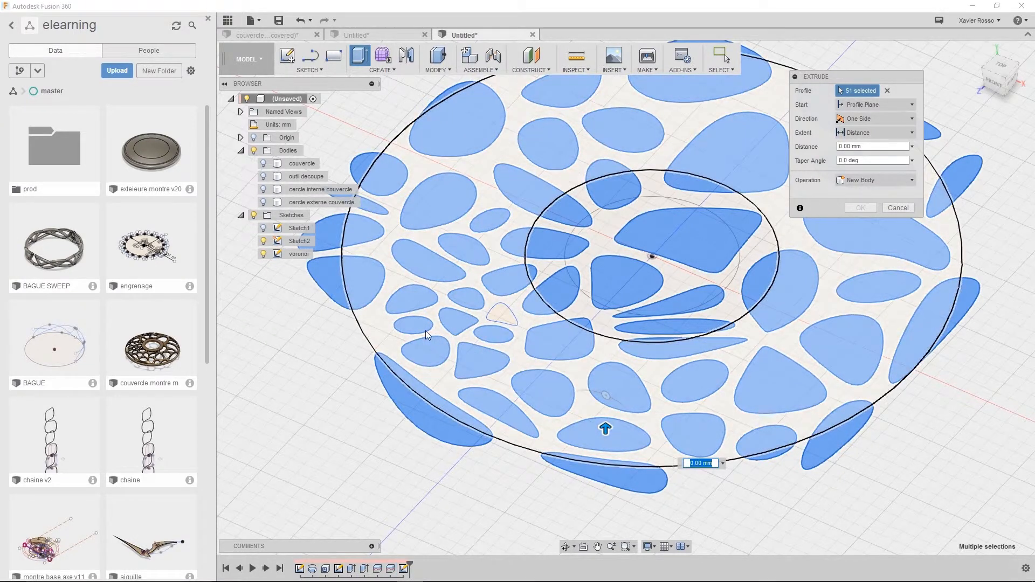
{"action": "left_click", "coordinate": [426, 332]}
{"action": "left_click", "coordinate": [412, 326]}
{"action": "left_click", "coordinate": [411, 327]}
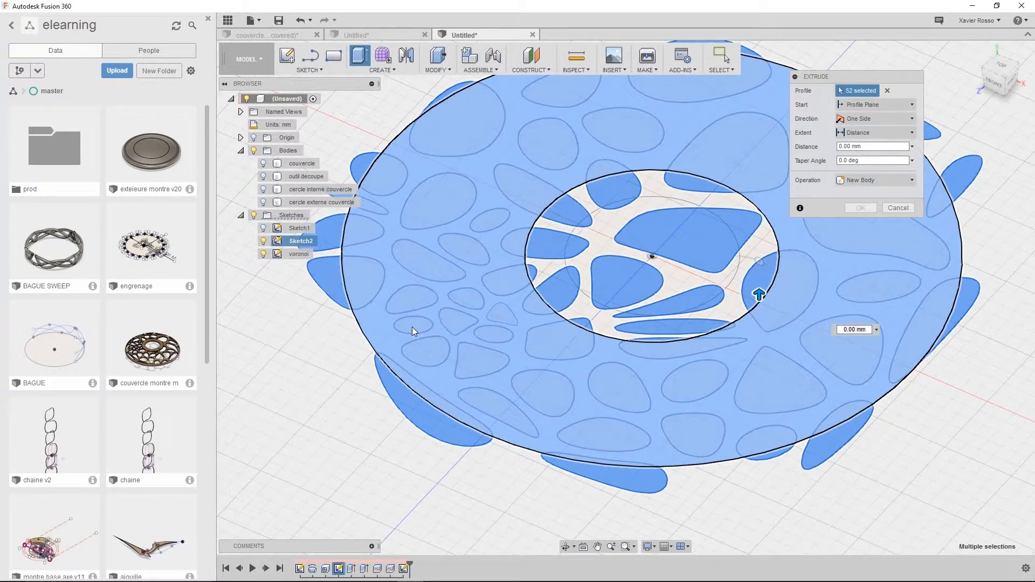
{"action": "left_click", "coordinate": [412, 327]}
{"action": "left_click", "coordinate": [420, 362]}
{"action": "left_click", "coordinate": [386, 333]}
{"action": "scroll", "coordinate": [551, 414], "scroll_direction": "down", "scroll_amount": 3}
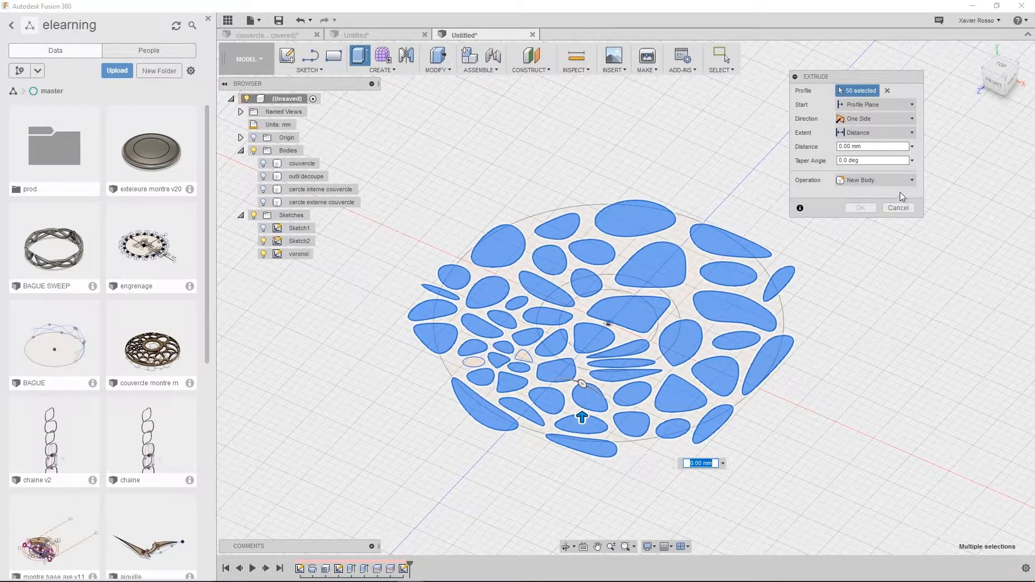
- Show the couvercle body and cut the selected voronoi cells out of it with a 9 mm one-sided extrusion
{"action": "left_click_drag", "start_coordinate": [581, 414], "coordinate": [577, 339]}
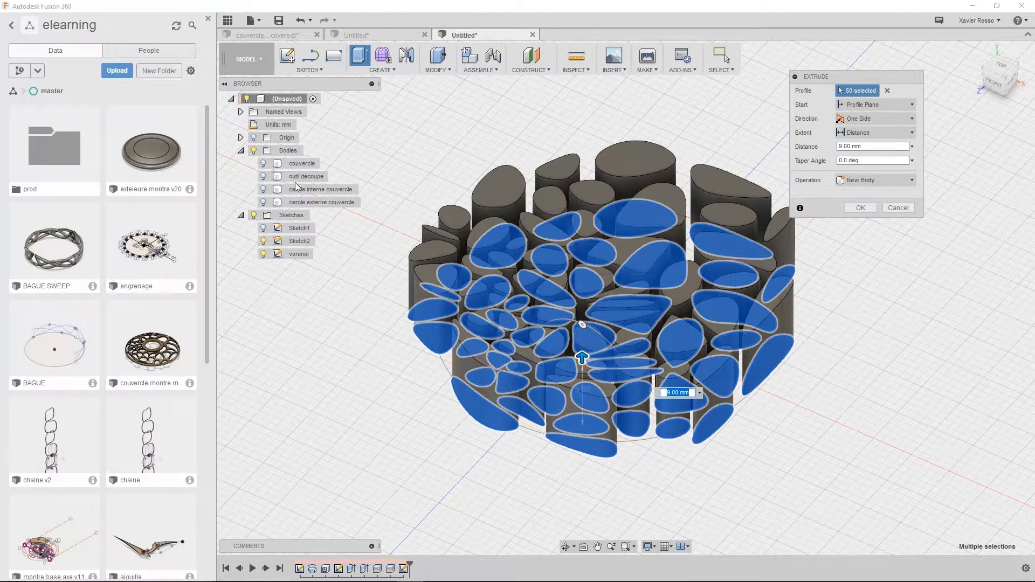
{"action": "left_click", "coordinate": [265, 165]}
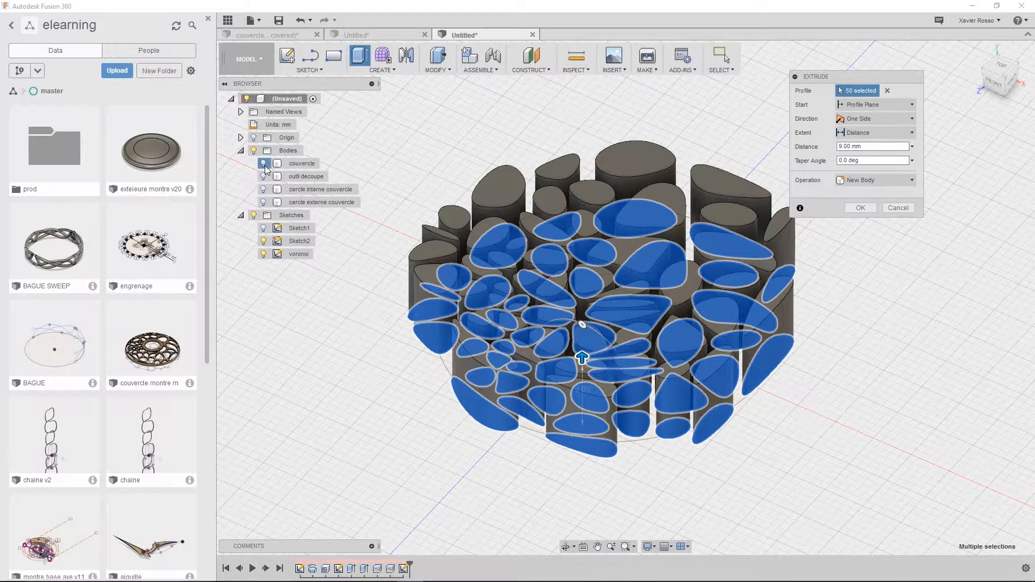
{"action": "left_click", "coordinate": [264, 164]}
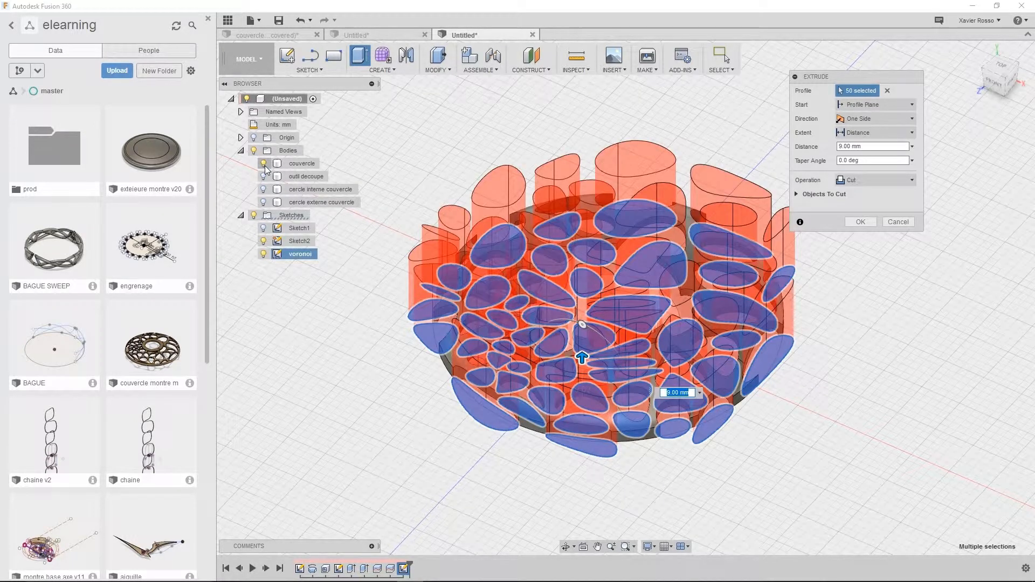
{"action": "middle_click_drag", "start_coordinate": [538, 398], "coordinate": [796, 229], "text": "shift"}
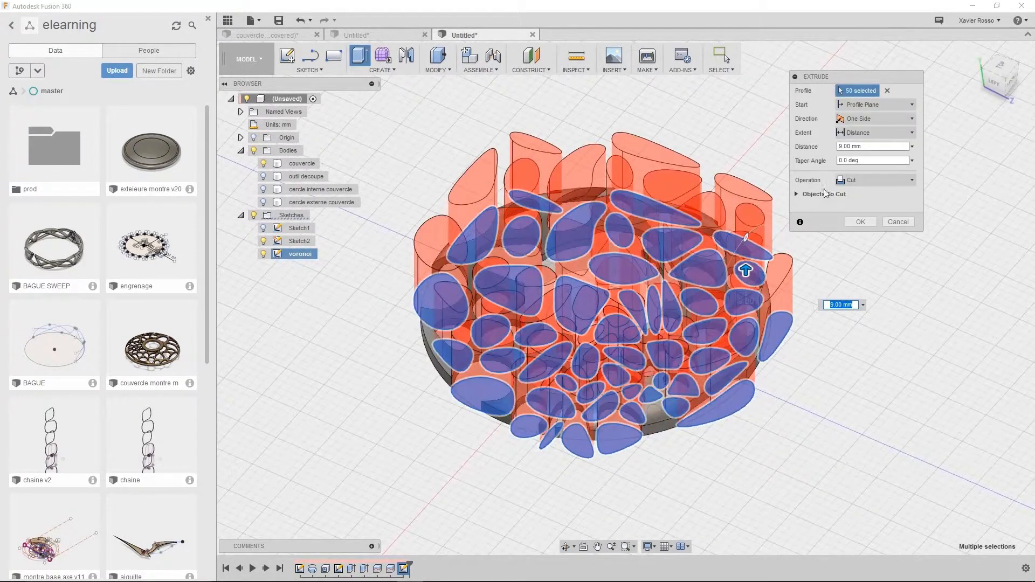
{"action": "left_click", "coordinate": [881, 180]}
{"action": "left_click", "coordinate": [881, 178]}
{"action": "middle_click_drag", "start_coordinate": [773, 287], "coordinate": [614, 207], "text": "shift"}
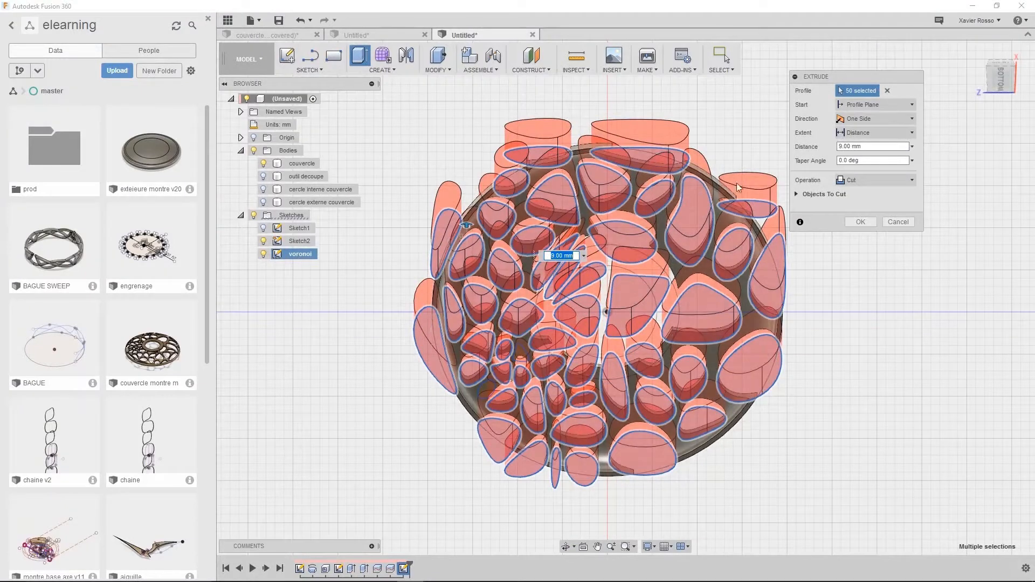
{"action": "middle_click_drag", "start_coordinate": [637, 291], "coordinate": [633, 345], "text": "shift"}
{"action": "middle_click_drag", "start_coordinate": [611, 397], "coordinate": [612, 399], "text": "shift"}
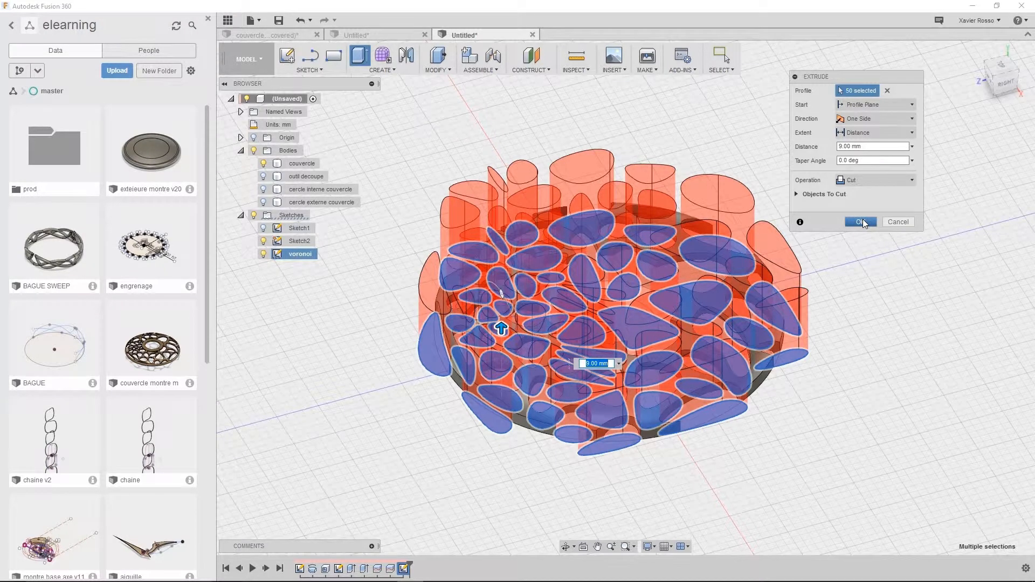
{"action": "left_click", "coordinate": [862, 222]}
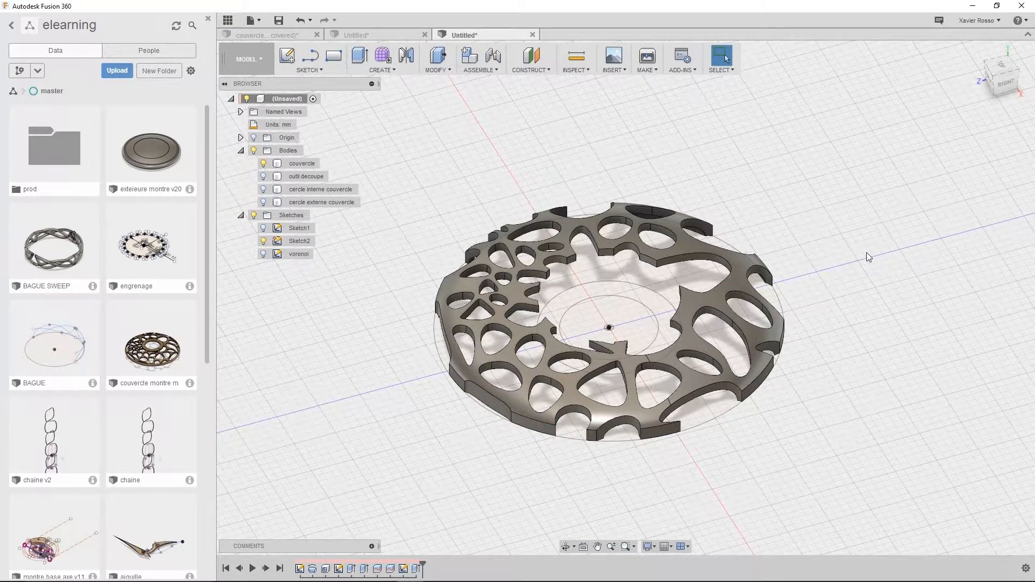
- Inspect the perforated cover and show the cercle interne couvercle and cercle externe couvercle bodies
{"action": "middle_click_drag", "start_coordinate": [744, 266], "coordinate": [541, 307], "text": "shift"}
{"action": "scroll", "coordinate": [535, 289], "scroll_direction": "up", "scroll_amount": 3}
{"action": "middle_click_drag", "start_coordinate": [703, 435], "coordinate": [628, 410], "text": "shift"}
{"action": "middle_click_drag", "start_coordinate": [751, 417], "coordinate": [576, 377], "text": "shift"}
{"action": "scroll", "coordinate": [575, 373], "scroll_direction": "down", "scroll_amount": 1}
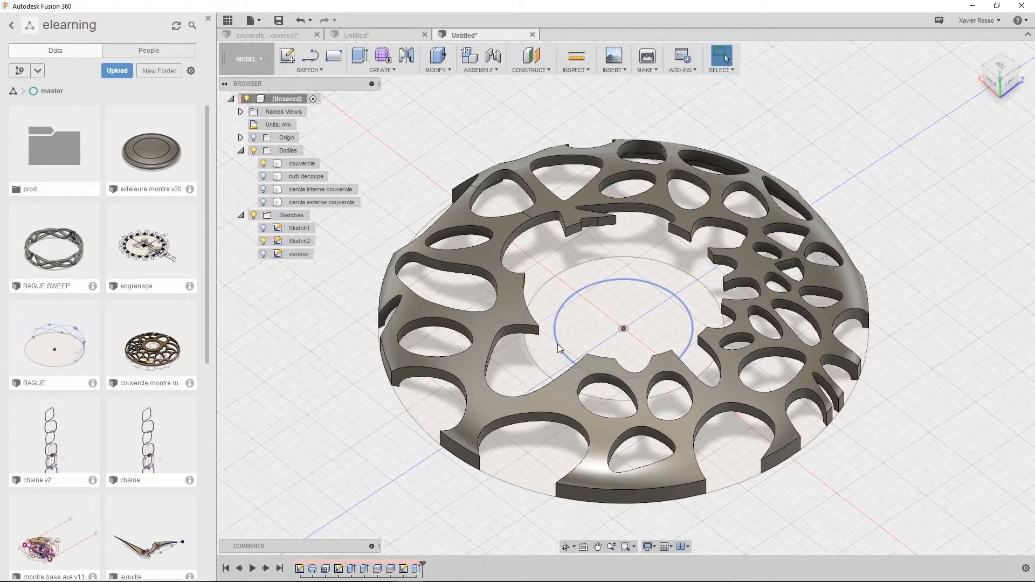
{"action": "left_click", "coordinate": [300, 191]}
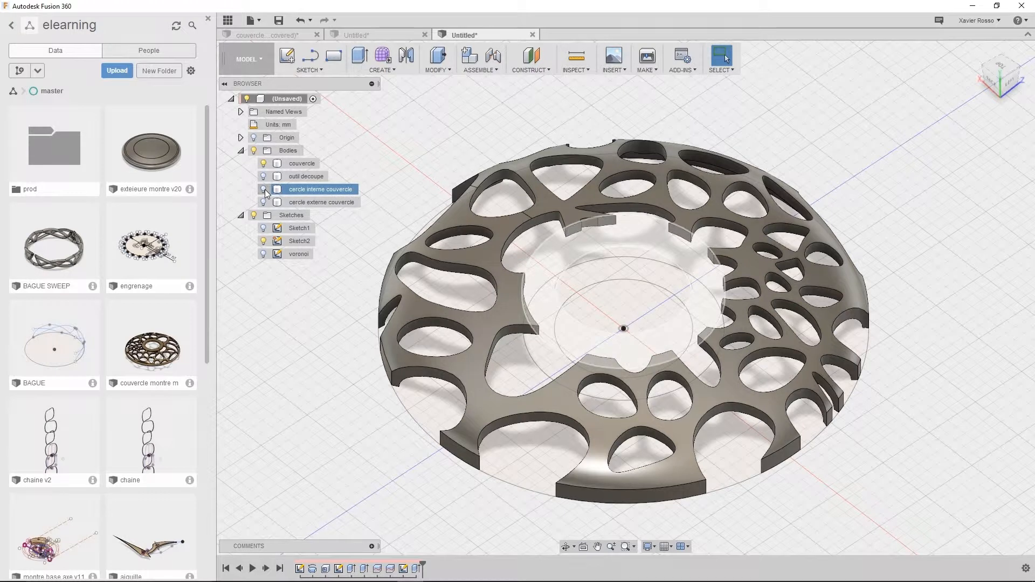
{"action": "left_click", "coordinate": [263, 190]}
{"action": "left_click", "coordinate": [263, 202]}
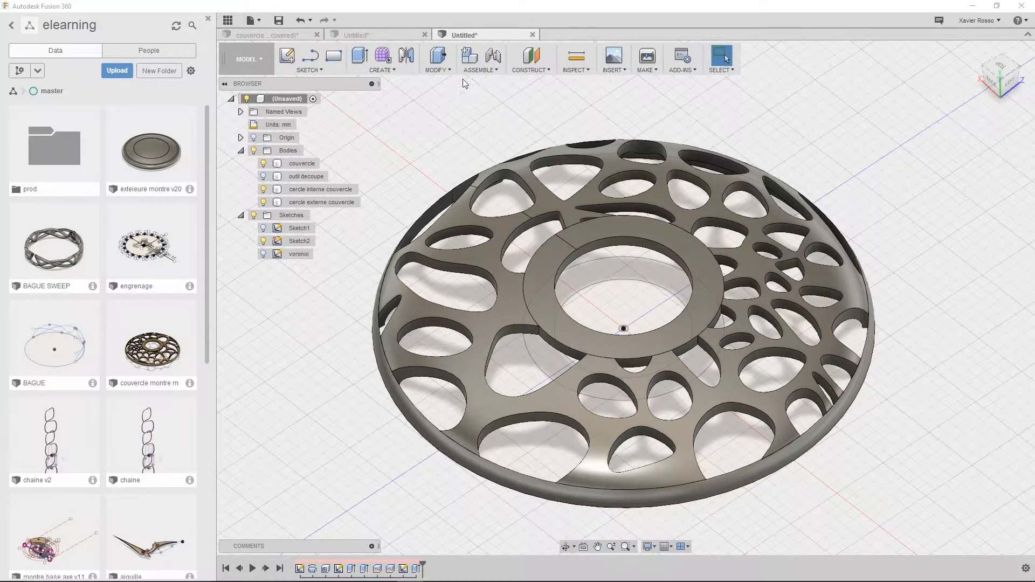
- Combine cercle interne couvercle as target with the couvercle and cercle externe couvercle bodies, using Join and keeping the tools
{"action": "left_click", "coordinate": [439, 72]}
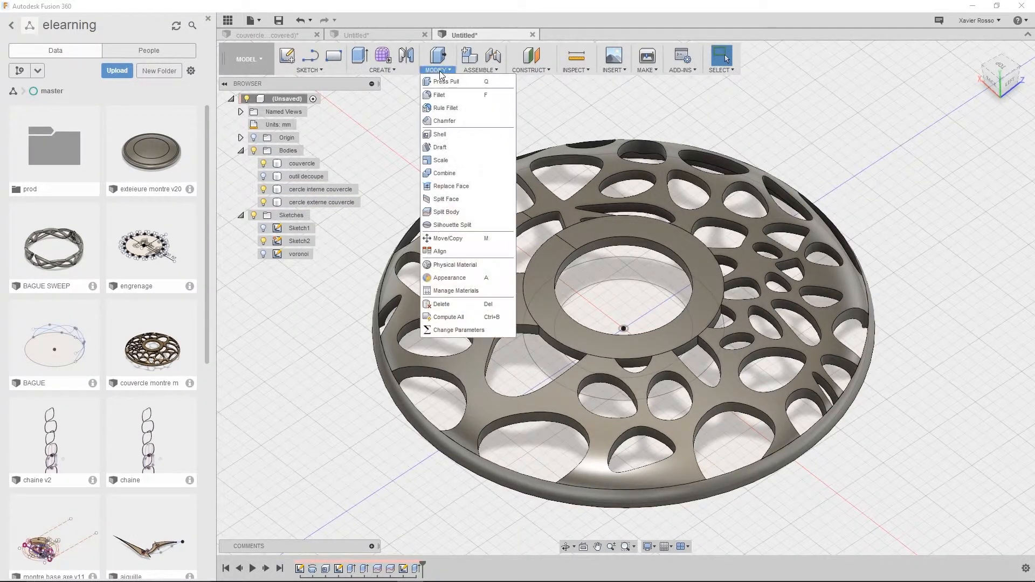
{"action": "left_click", "coordinate": [450, 174]}
{"action": "left_click", "coordinate": [542, 277]}
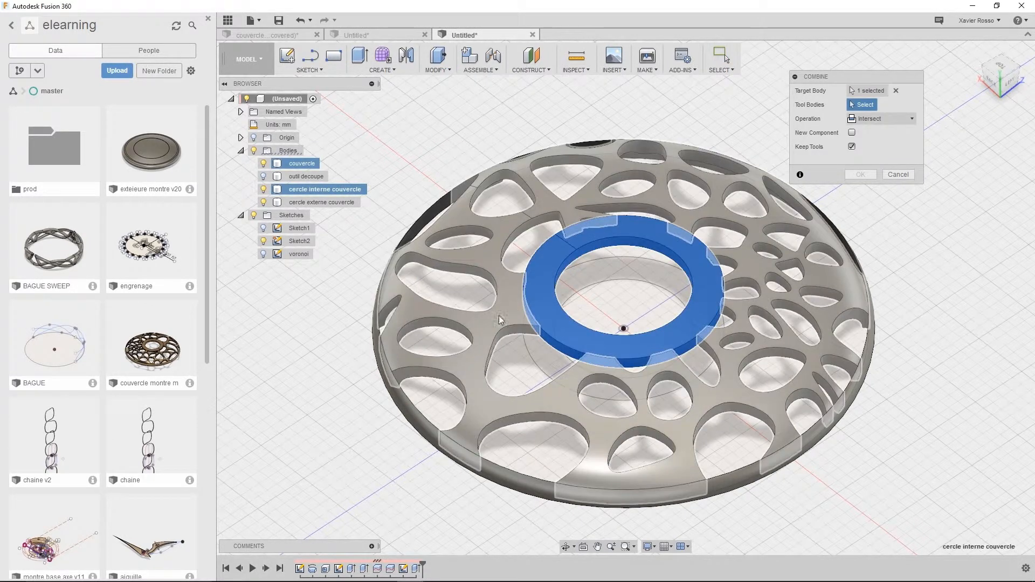
{"action": "left_click", "coordinate": [499, 315]}
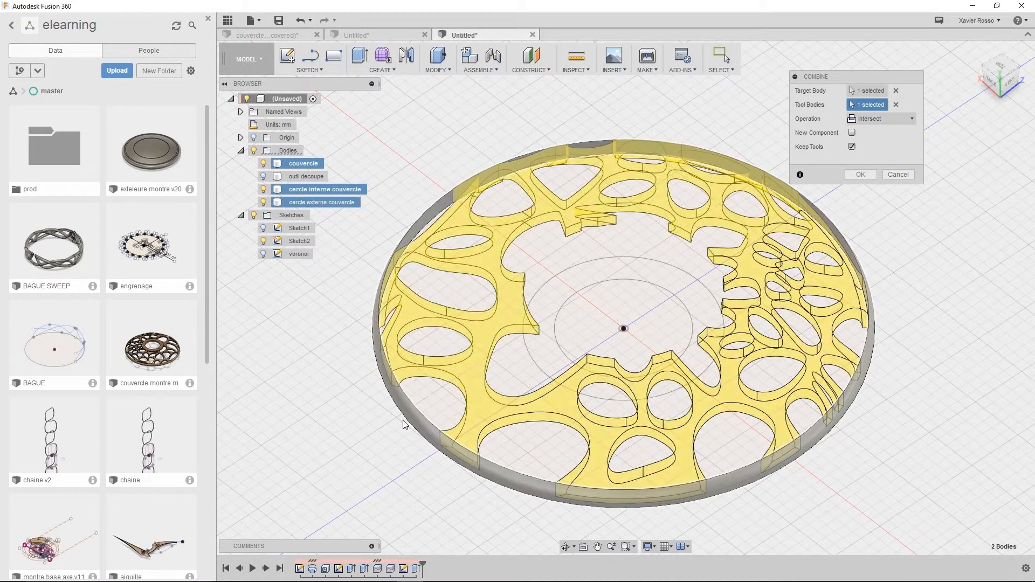
{"action": "left_click", "coordinate": [645, 338]}
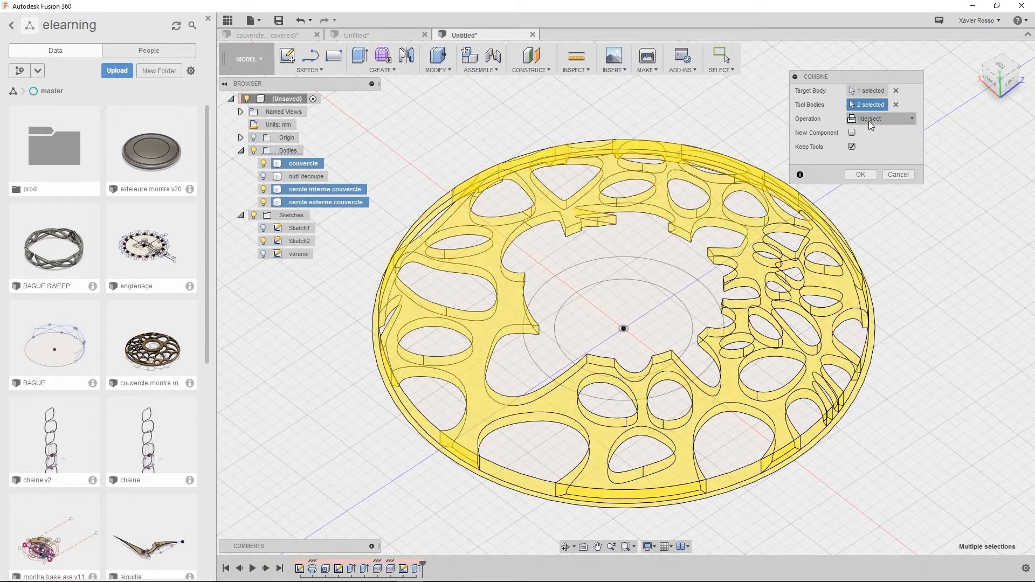
{"action": "left_click", "coordinate": [870, 120]}
{"action": "left_click", "coordinate": [866, 159]}
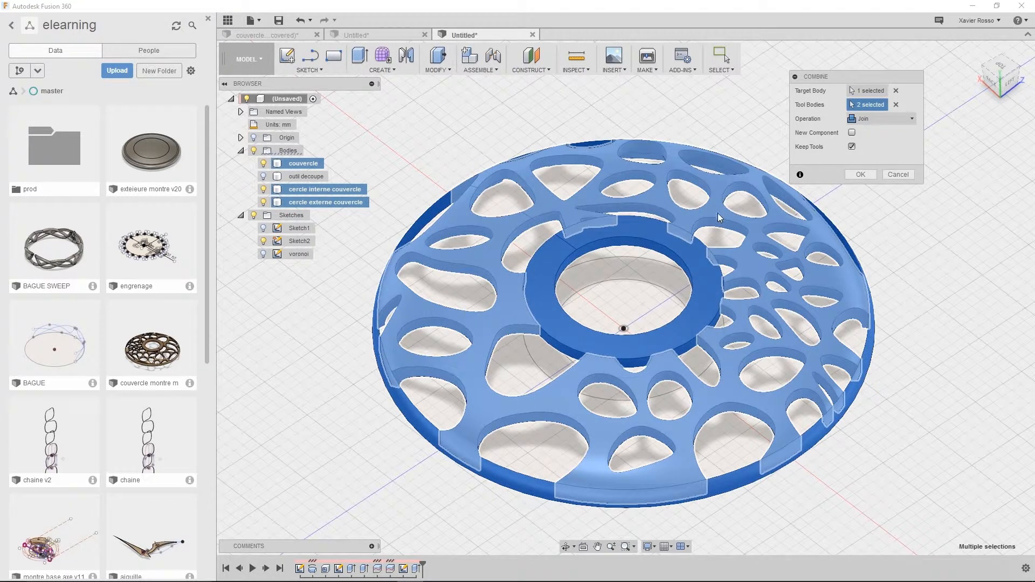
{"action": "left_click", "coordinate": [861, 175]}
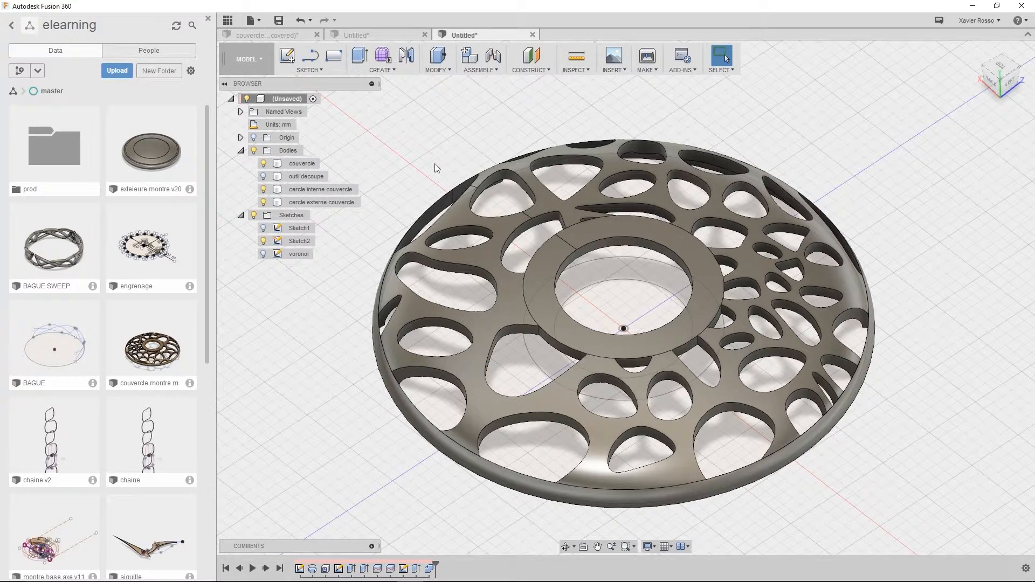
- Hide the couvercle and cercle externe couvercle bodies and check the joined cercle interne couvercle body
{"action": "left_click", "coordinate": [336, 189]}
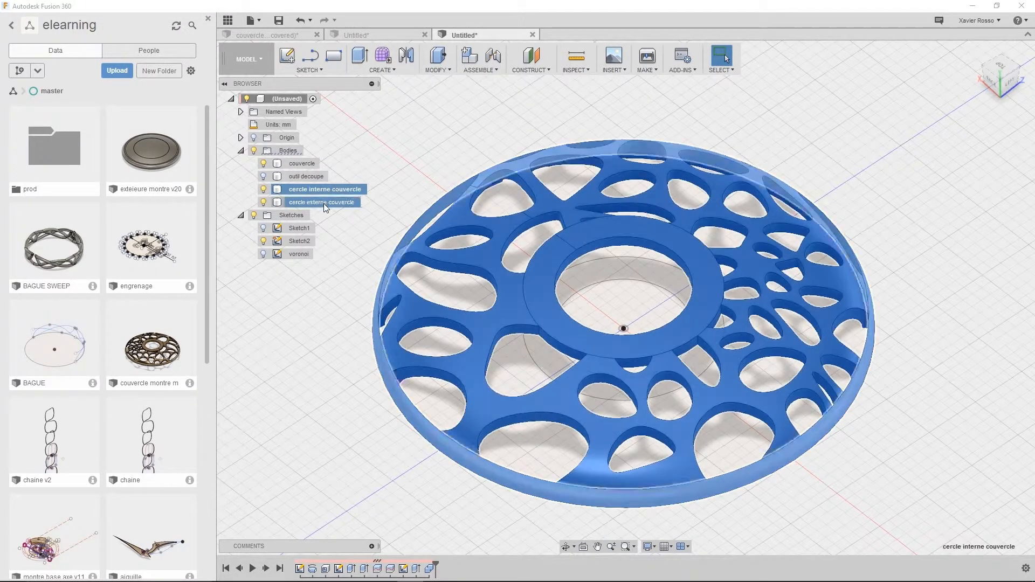
{"action": "left_click", "coordinate": [323, 202]}
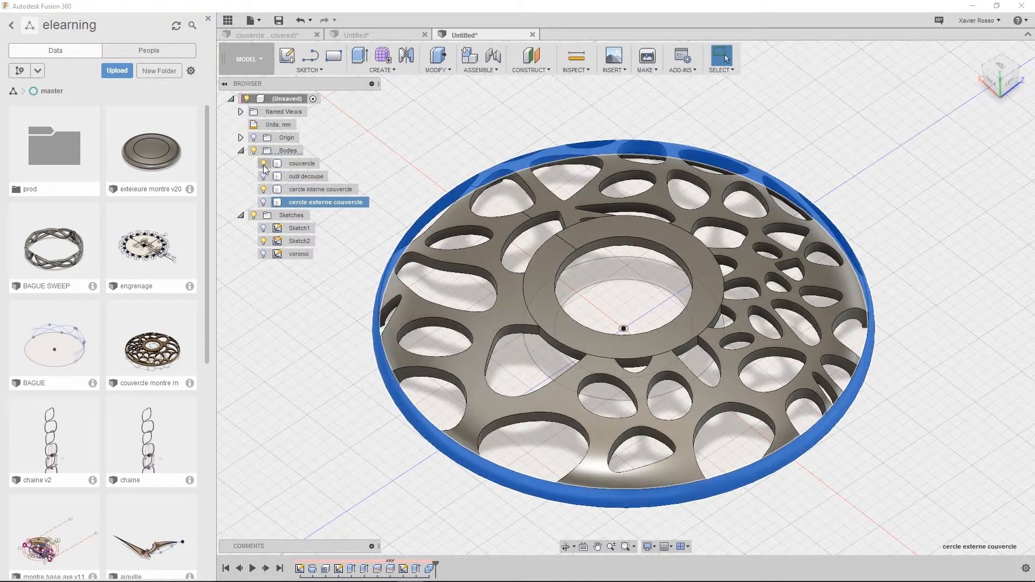
{"action": "left_click", "coordinate": [399, 145]}
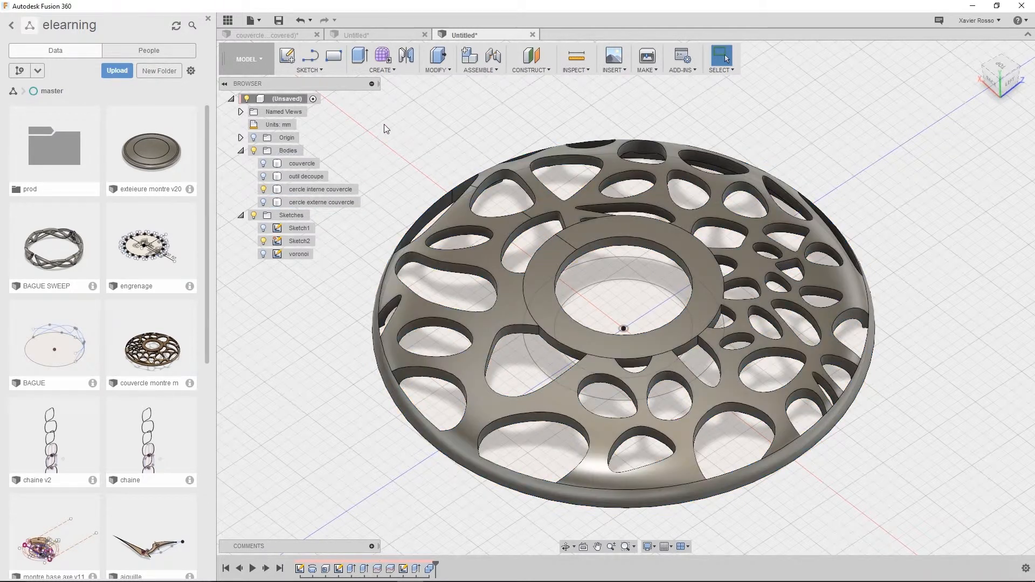
{"action": "left_click", "coordinate": [317, 190]}
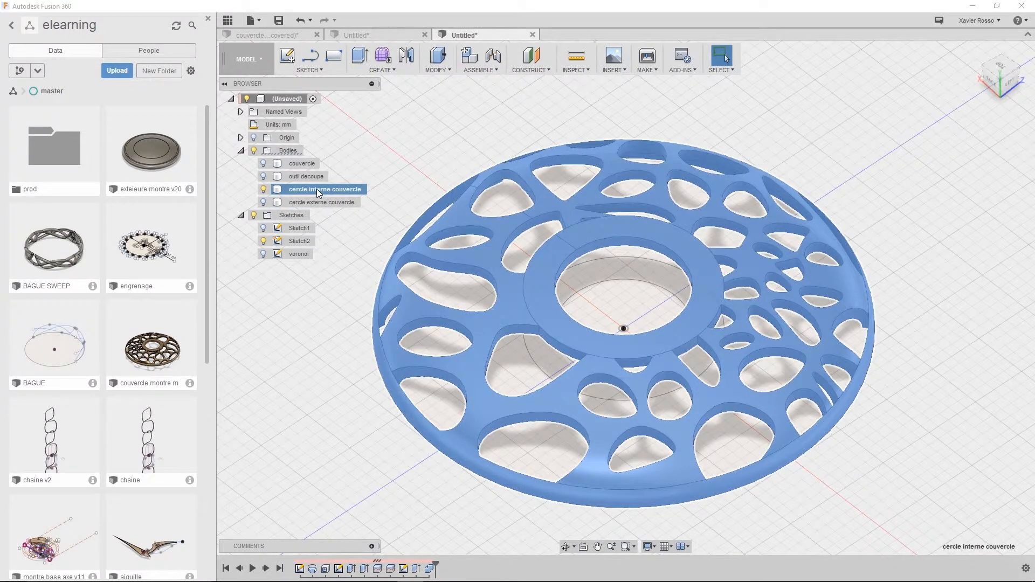
{"action": "left_click", "coordinate": [357, 173]}
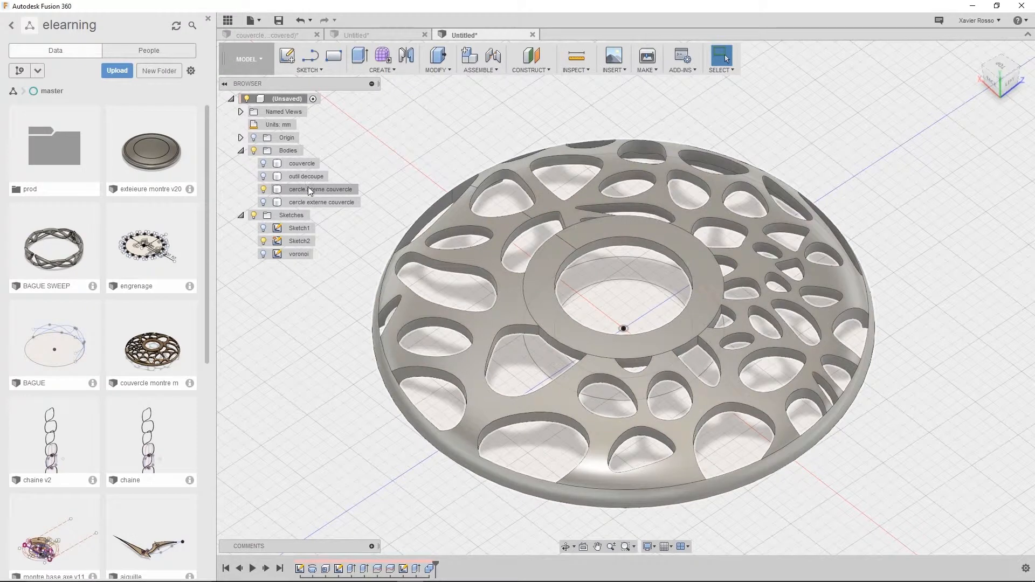
- Remove the redundant couvercle and cercle externe couvercle bodies from the design with the Remove command
{"action": "left_click", "coordinate": [295, 163]}
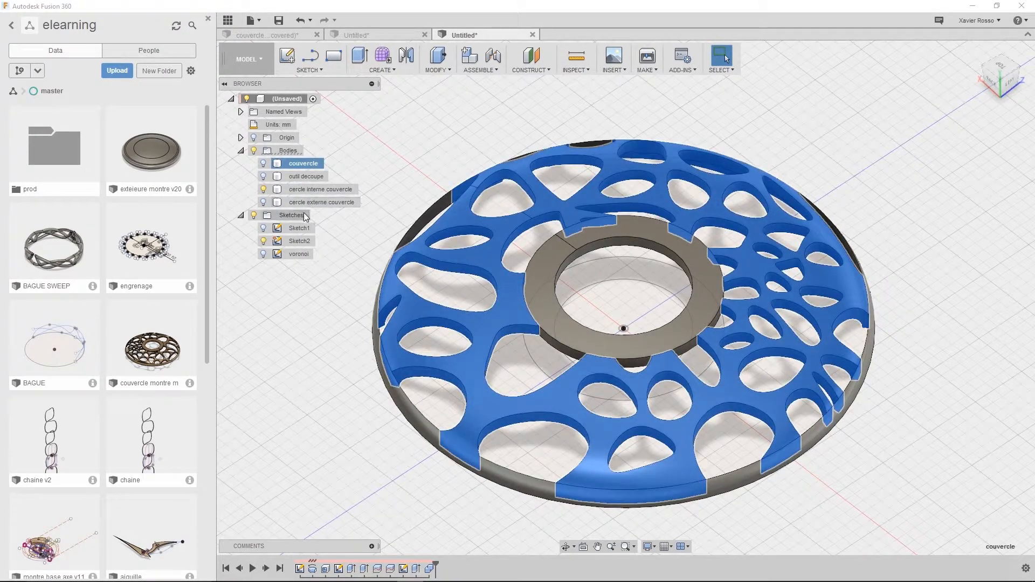
{"action": "left_click", "coordinate": [301, 203]}
{"action": "left_click", "coordinate": [301, 168], "text": "ctrl"}
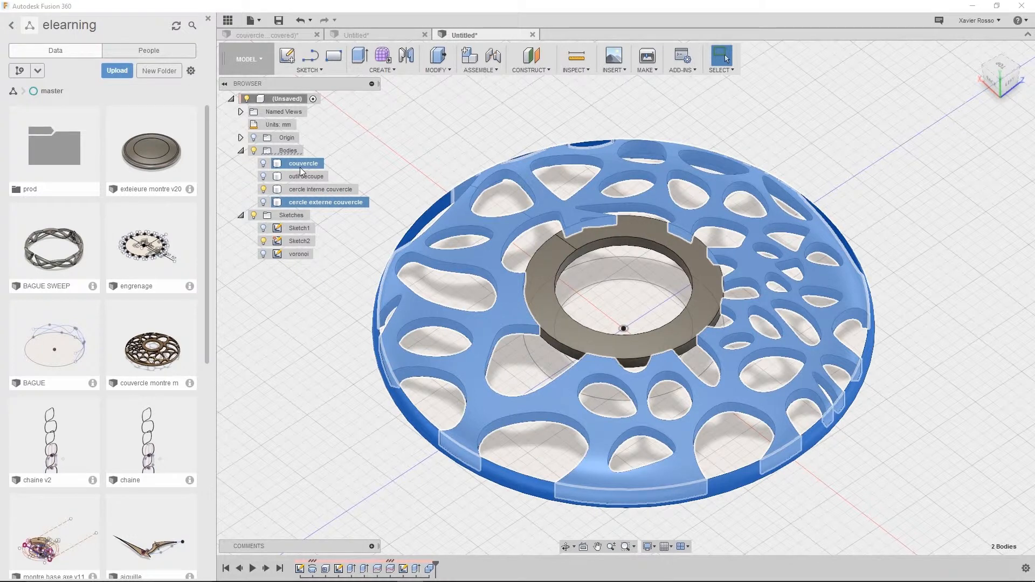
{"action": "right_click", "coordinate": [301, 167]}
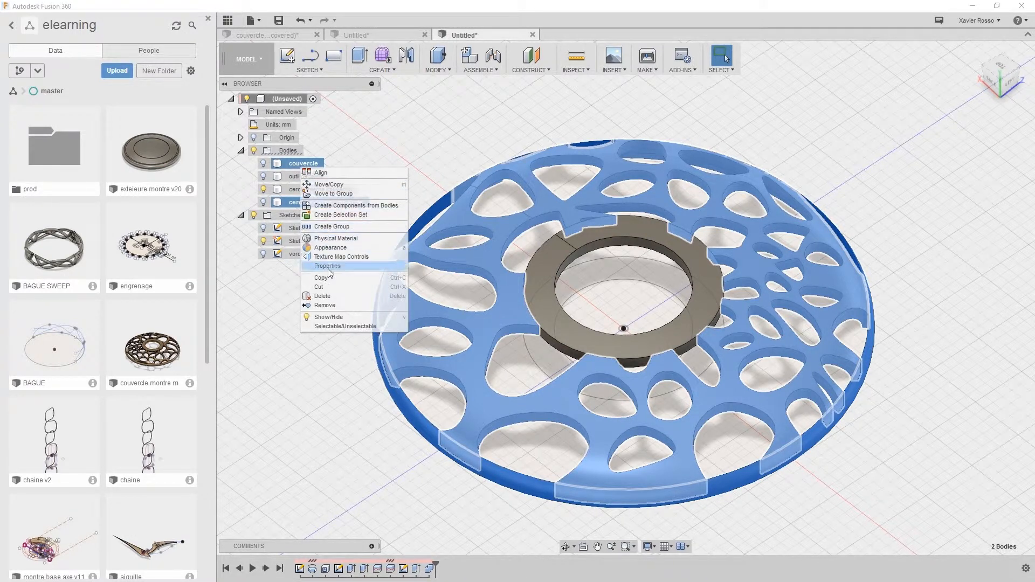
{"action": "left_click", "coordinate": [324, 305]}
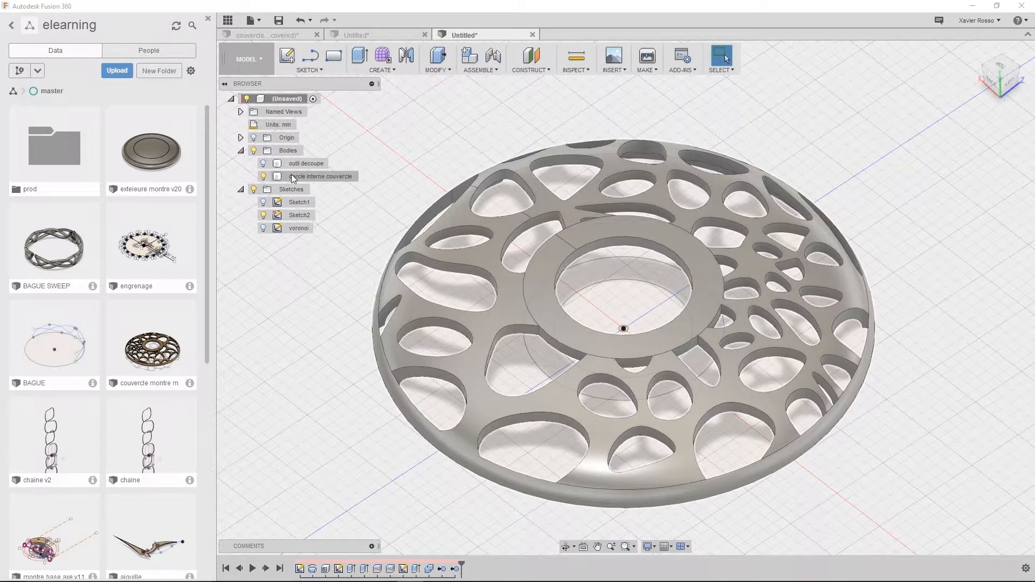
- Rename the joined body cercle interne couvercle as couvercle
{"action": "double_click", "coordinate": [325, 175]}
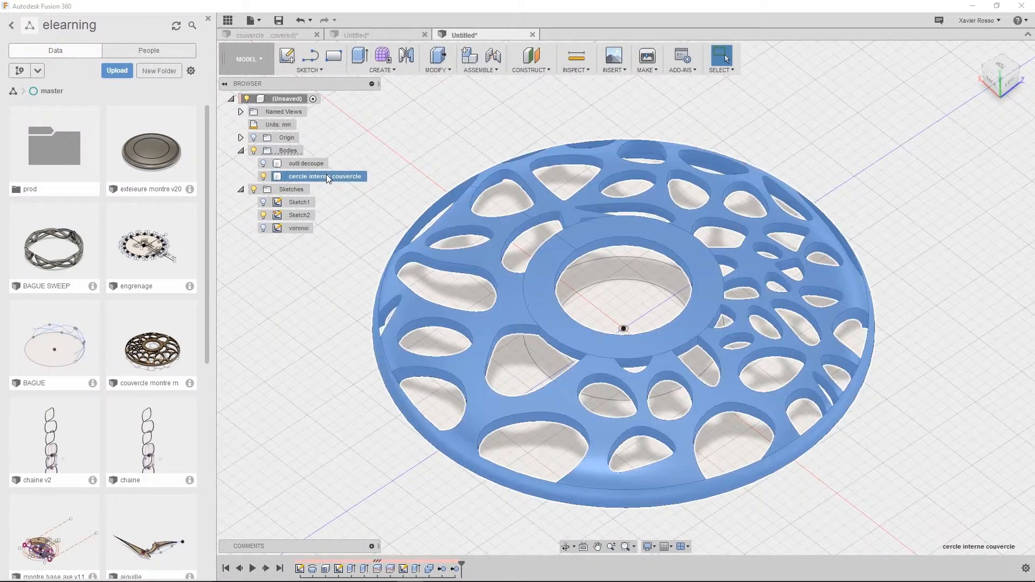
{"action": "type", "text": "couvercle"}
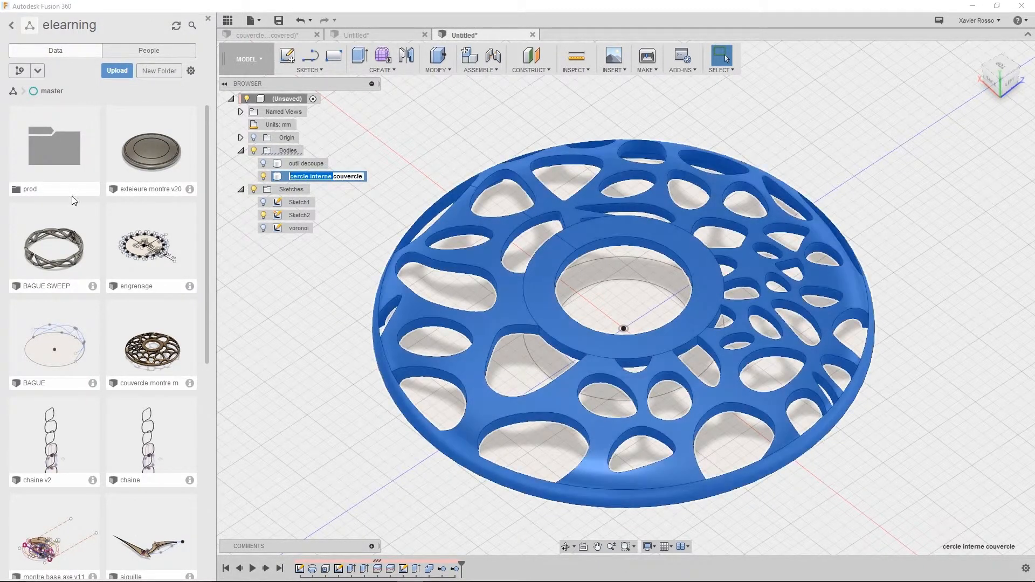
{"action": "key", "text": "Return"}
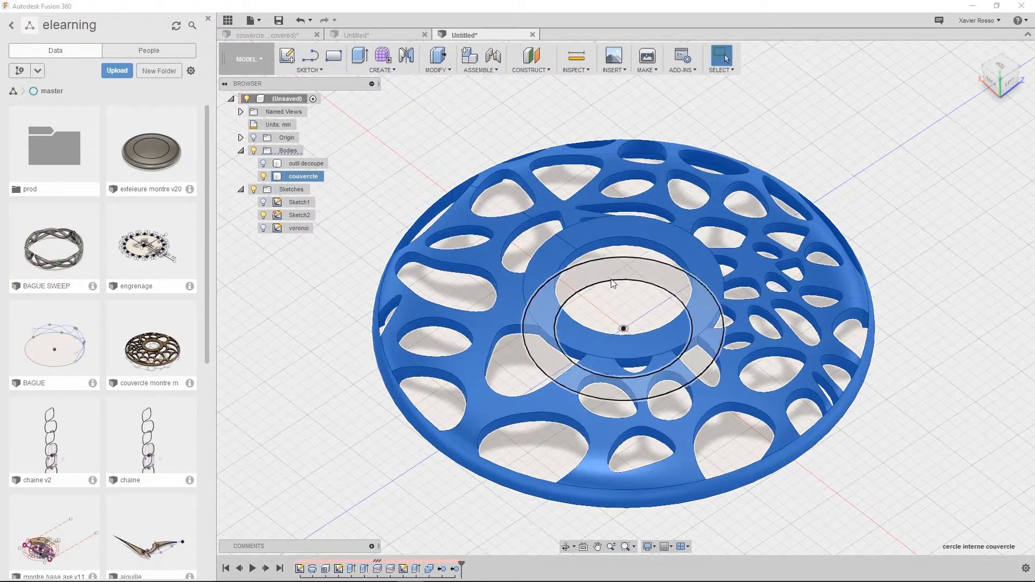
{"action": "scroll", "coordinate": [666, 418], "scroll_direction": "down", "scroll_amount": 1}
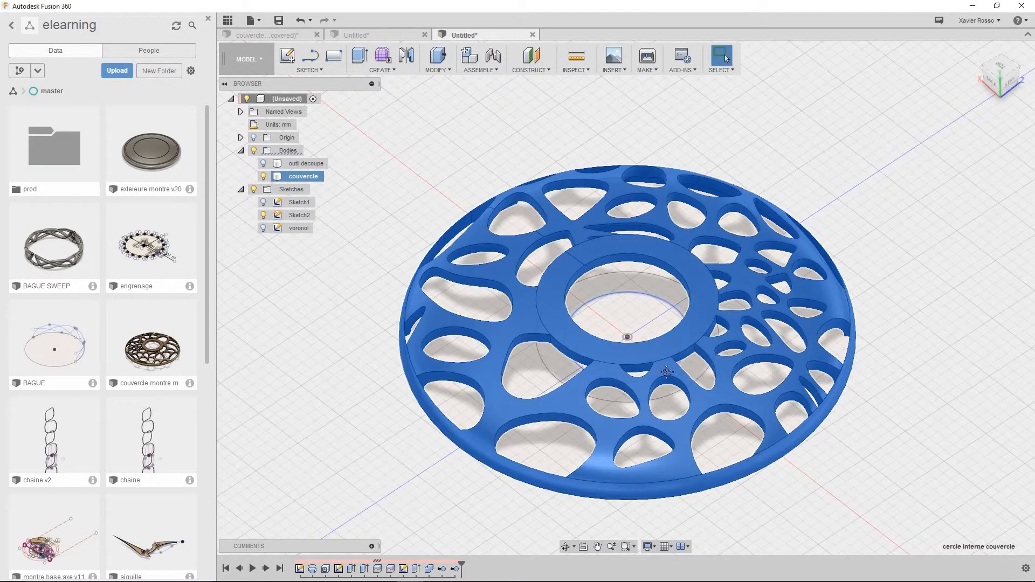
{"action": "middle_click_drag", "start_coordinate": [681, 389], "coordinate": [621, 395]}
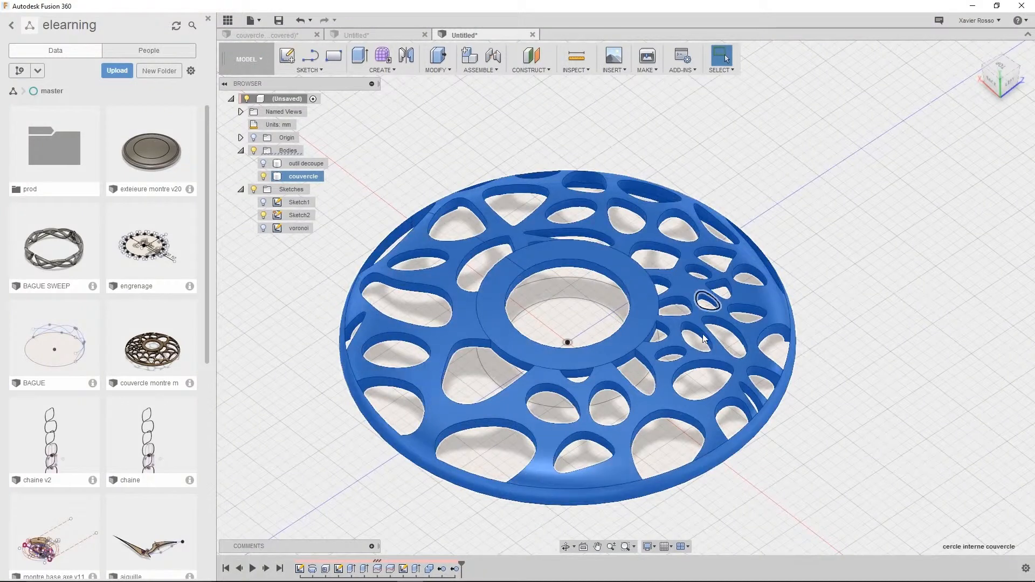
- Start a Fillet on the couvercle body and select the upper edges of four voronoi openings in the small-holed area near the inner ring
{"action": "middle_click_drag", "start_coordinate": [543, 281], "coordinate": [572, 266]}
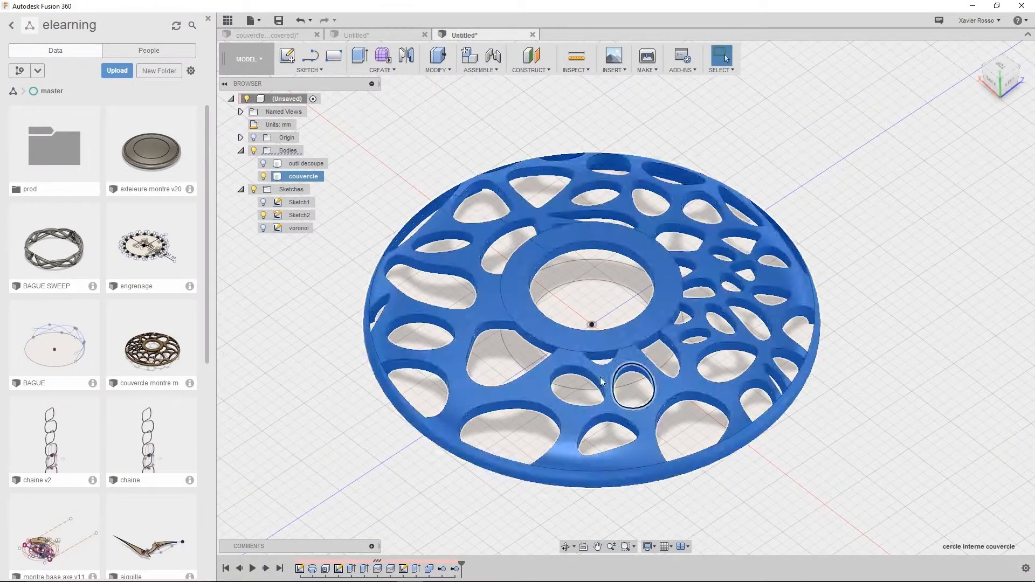
{"action": "middle_click_drag", "start_coordinate": [499, 371], "coordinate": [476, 363]}
{"action": "scroll", "coordinate": [733, 288], "scroll_direction": "up", "scroll_amount": 5}
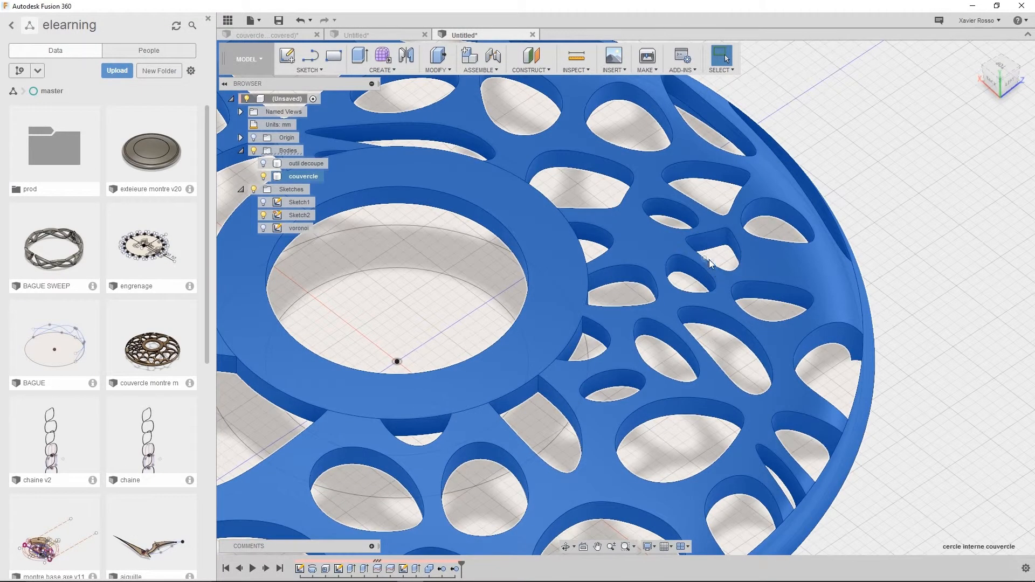
{"action": "scroll", "coordinate": [590, 293], "scroll_direction": "down", "scroll_amount": 5}
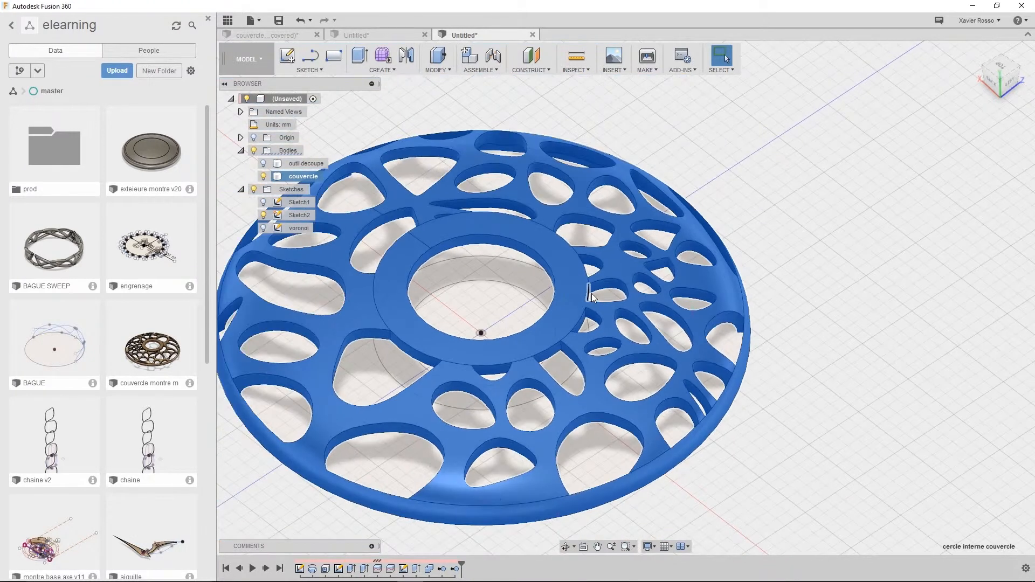
{"action": "left_click", "coordinate": [655, 277]}
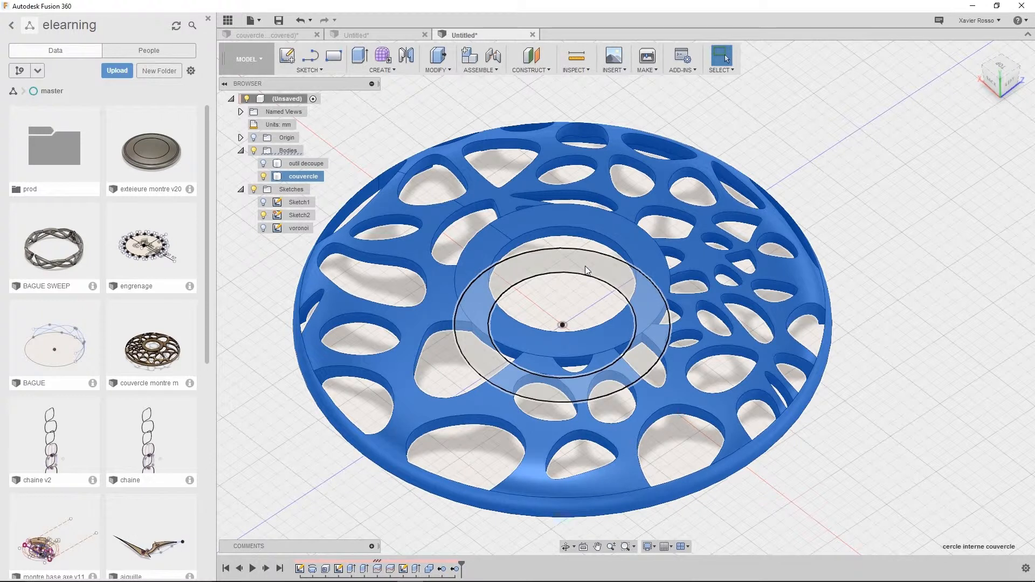
{"action": "left_click", "coordinate": [440, 72]}
{"action": "left_click", "coordinate": [446, 96]}
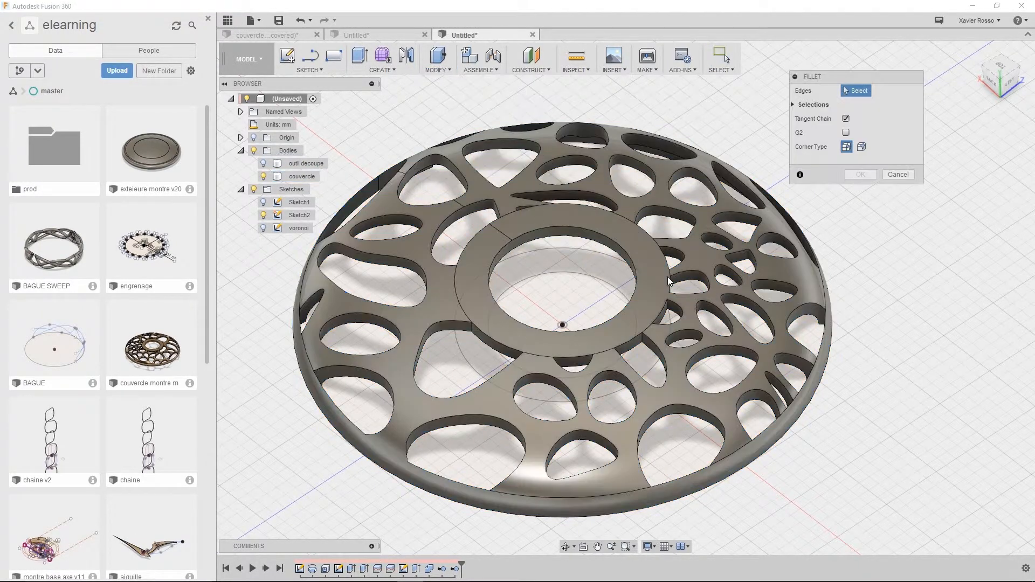
{"action": "left_click", "coordinate": [699, 275]}
{"action": "left_click", "coordinate": [722, 269]}
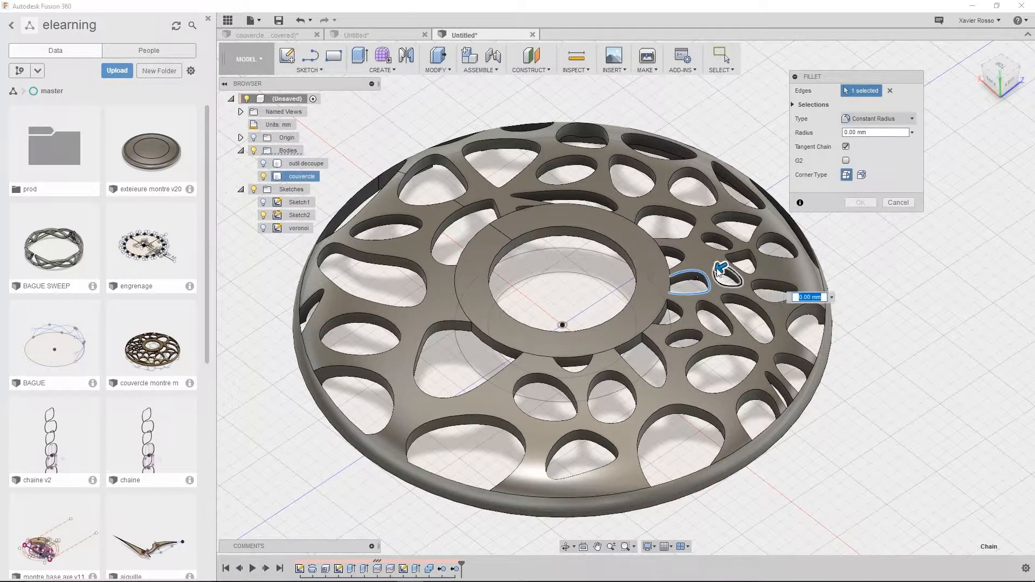
{"action": "left_click", "coordinate": [719, 250]}
{"action": "left_click", "coordinate": [743, 217]}
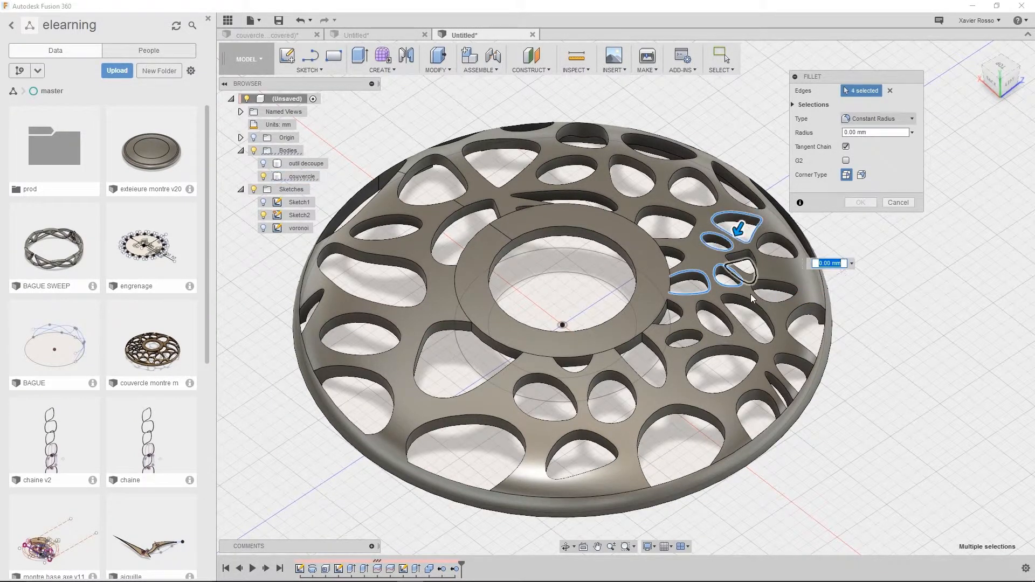
- Try a fillet radius of 0.1 mm on the four selected opening edges and inspect the preview up close
{"action": "scroll", "coordinate": [765, 280], "scroll_direction": "up", "scroll_amount": 4}
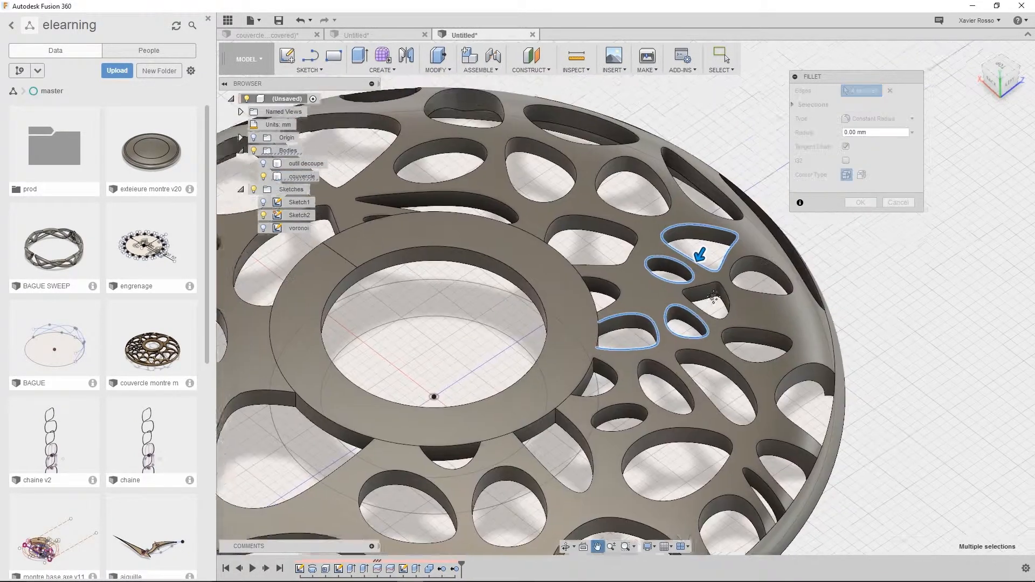
{"action": "left_click", "coordinate": [887, 134]}
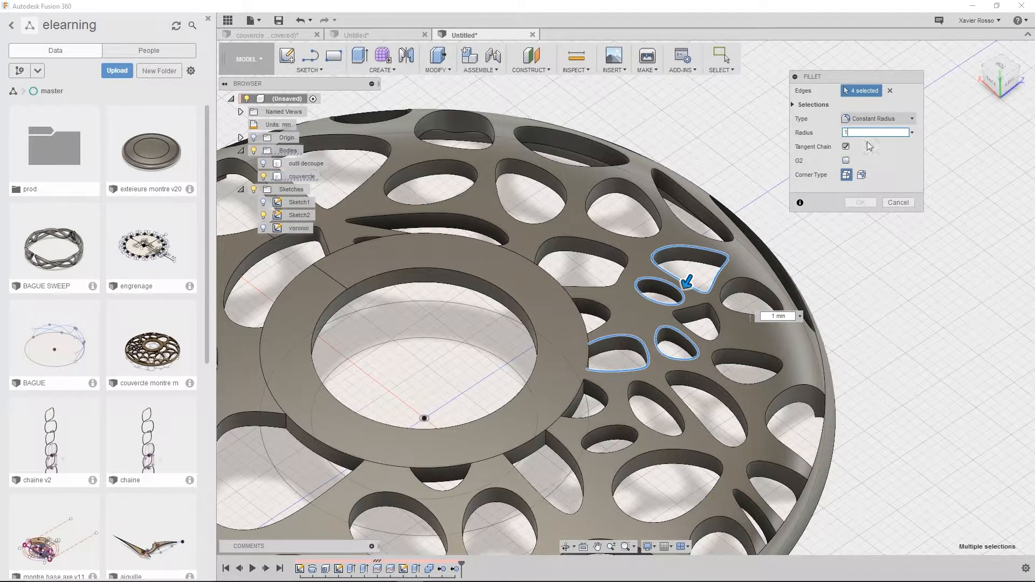
{"action": "key", "text": "BackSpace"}
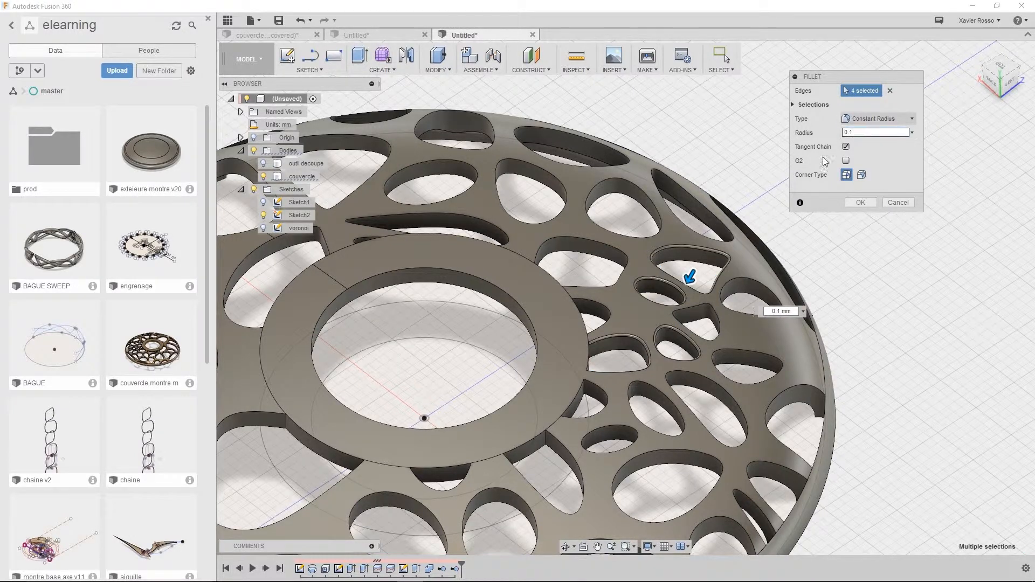
{"action": "scroll", "coordinate": [665, 345], "scroll_direction": "up", "scroll_amount": 5}
{"action": "scroll", "coordinate": [636, 307], "scroll_direction": "up", "scroll_amount": 2}
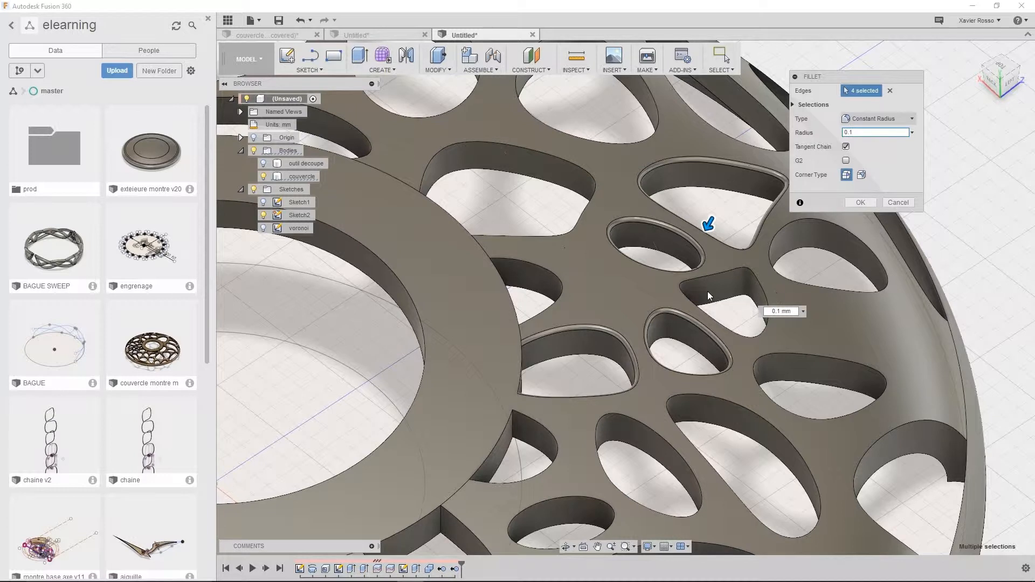
- Add the upper edges of the five openings surrounding the first four to the fillet selection
{"action": "key", "text": "ctrl"}
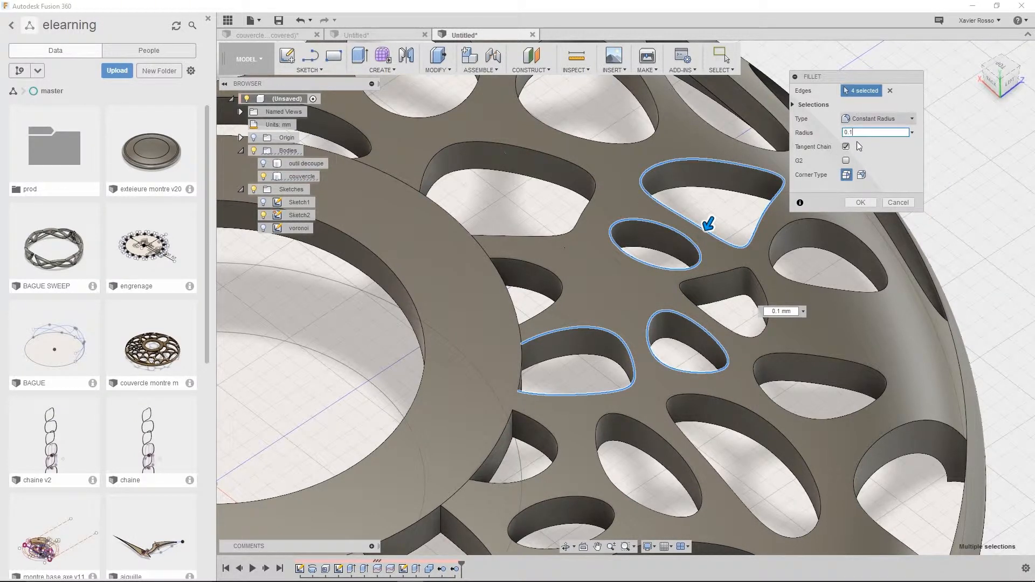
{"action": "left_click", "coordinate": [839, 231]}
{"action": "left_click", "coordinate": [770, 305]}
{"action": "left_click", "coordinate": [827, 355]}
{"action": "left_click", "coordinate": [592, 182]}
{"action": "left_click", "coordinate": [561, 280]}
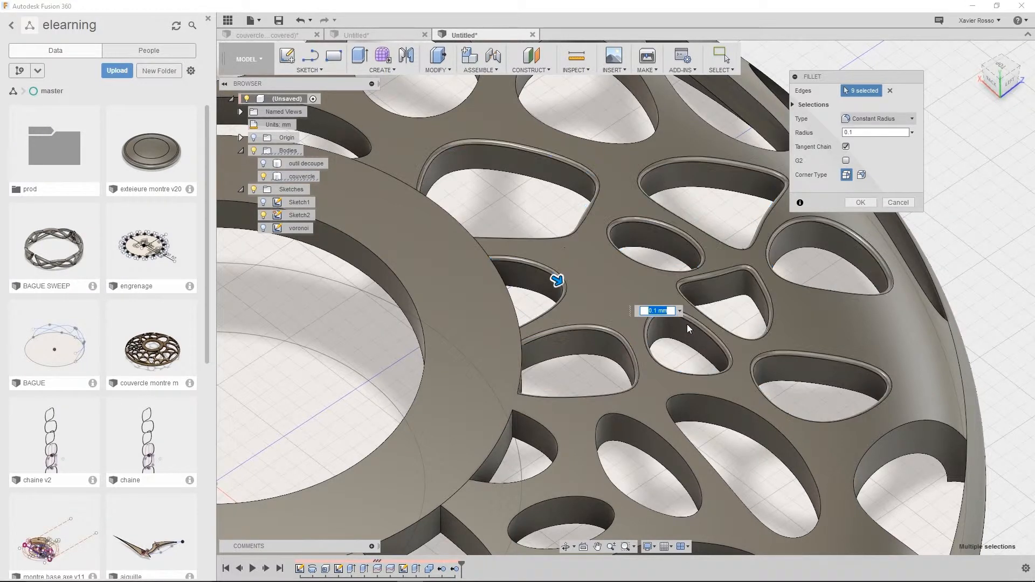
- Set the constant fillet radius for the selected opening edges to 0.2 mm
{"action": "left_click", "coordinate": [867, 132]}
{"action": "type", "text": "0"}
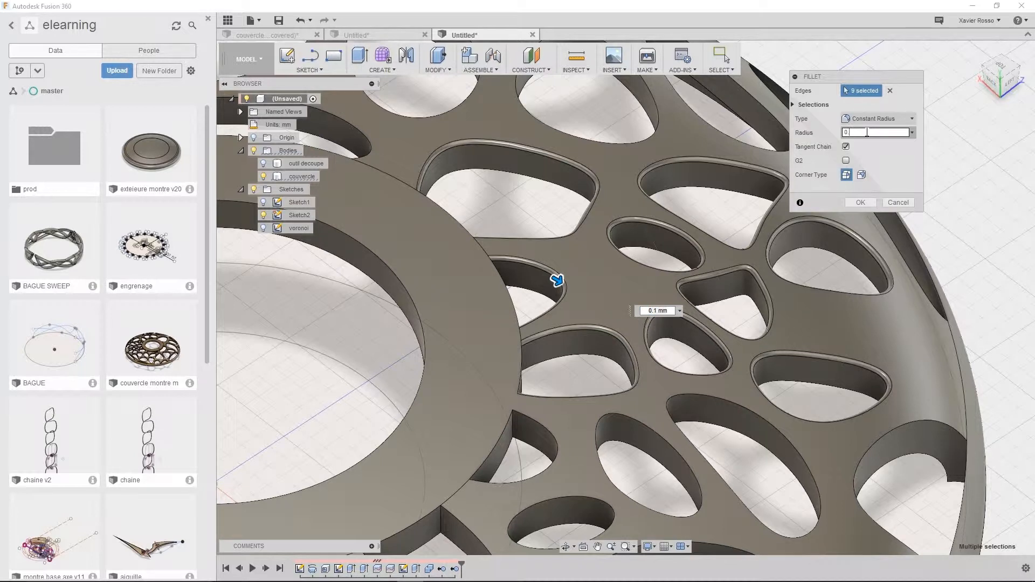
{"action": "type", "text": ".2"}
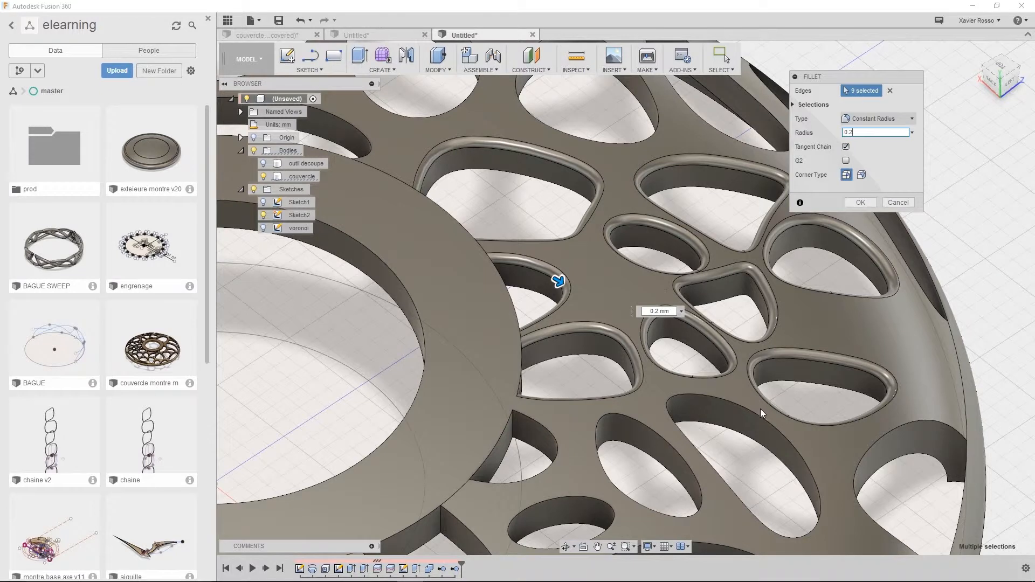
- Extend the 0.2 mm fillet to four more neighbouring openings: two elongated ones, one at the rim and one beside the inner ring
{"action": "scroll", "coordinate": [761, 412], "scroll_direction": "down", "scroll_amount": 2}
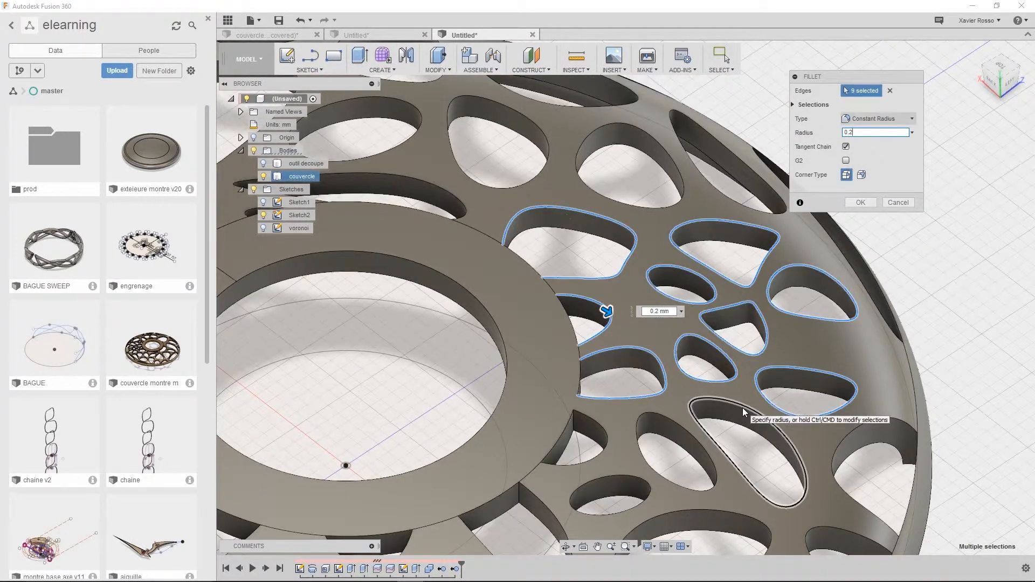
{"action": "left_click", "coordinate": [742, 406]}
{"action": "left_click", "coordinate": [865, 423]}
{"action": "left_click", "coordinate": [700, 446]}
{"action": "left_click", "coordinate": [600, 428]}
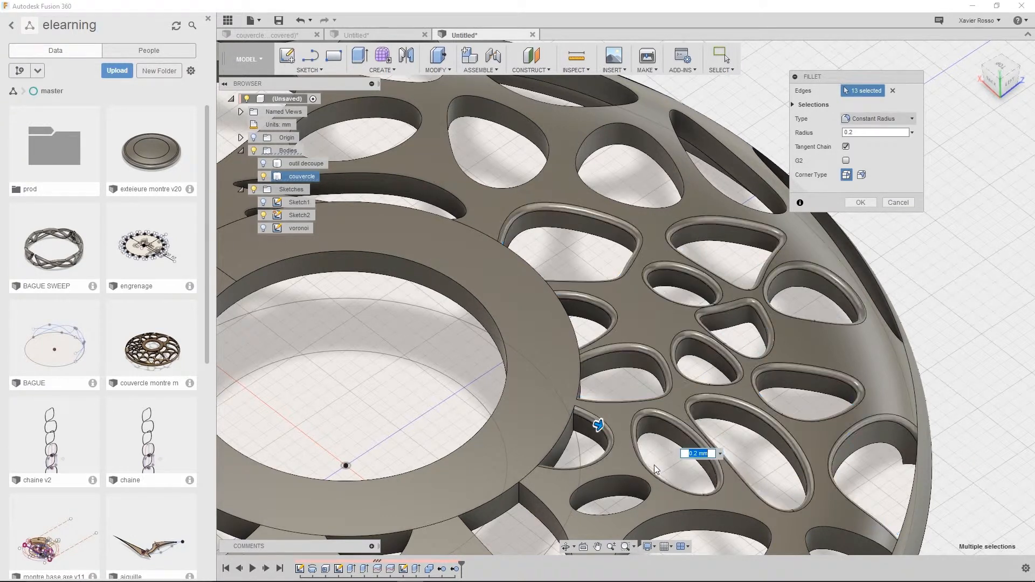
- Add the small oval, the adjacent large oval and three openings along the outer rim to the 0.2 mm fillet
{"action": "middle_click_drag", "start_coordinate": [659, 464], "coordinate": [701, 235]}
{"action": "left_click", "coordinate": [690, 247]}
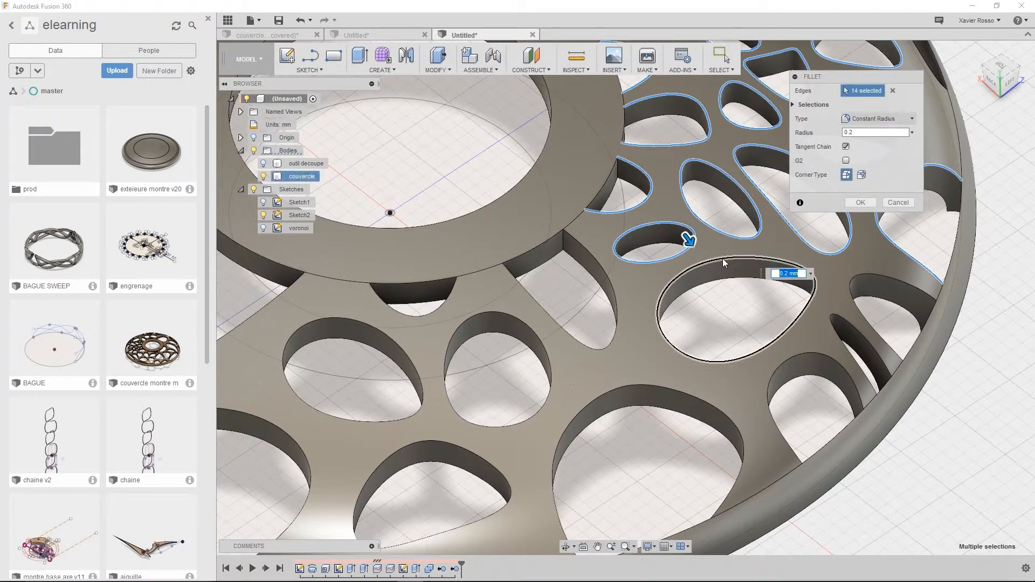
{"action": "left_click", "coordinate": [722, 258]}
{"action": "left_click", "coordinate": [872, 273]}
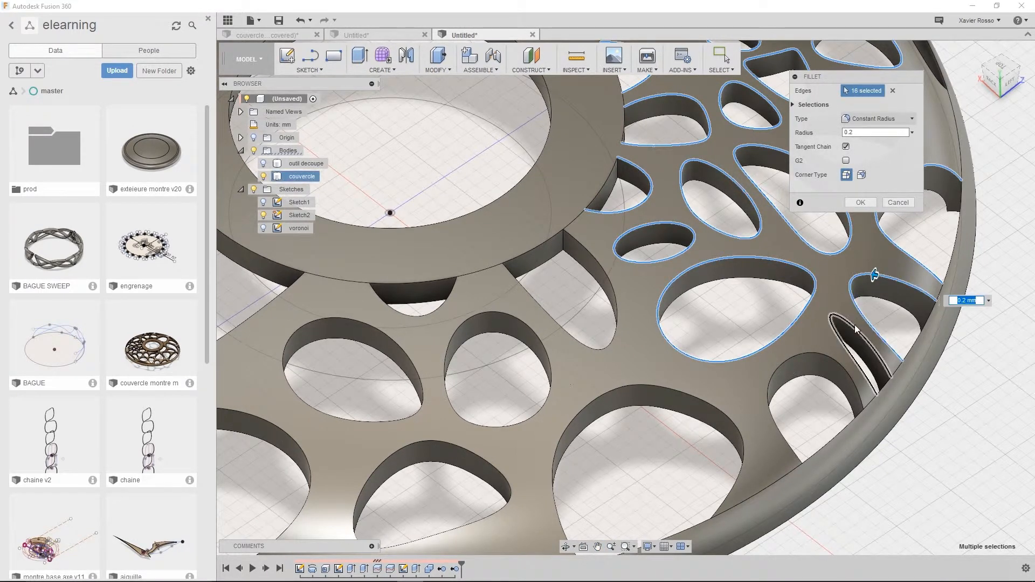
{"action": "left_click", "coordinate": [850, 325]}
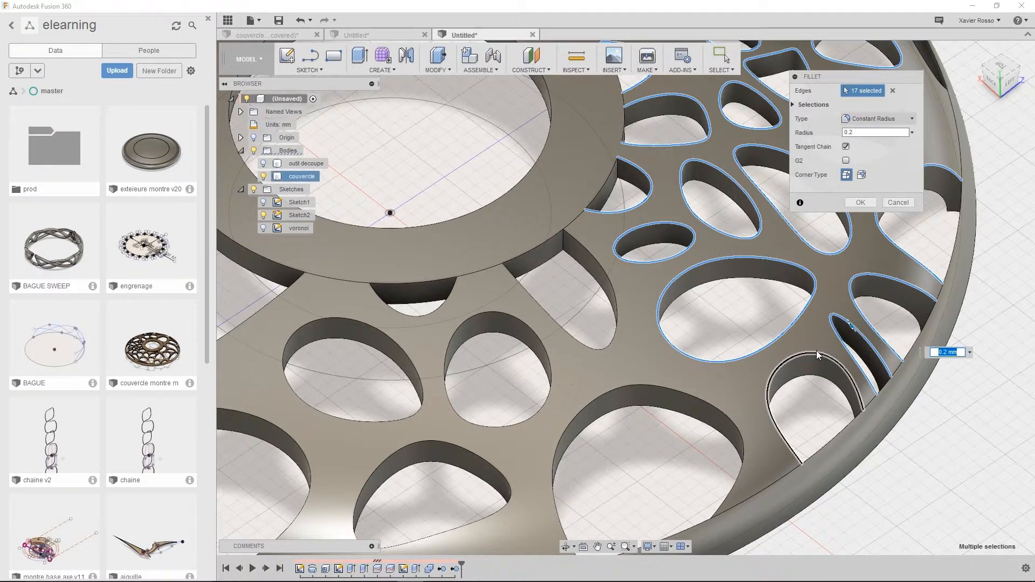
{"action": "left_click", "coordinate": [814, 358]}
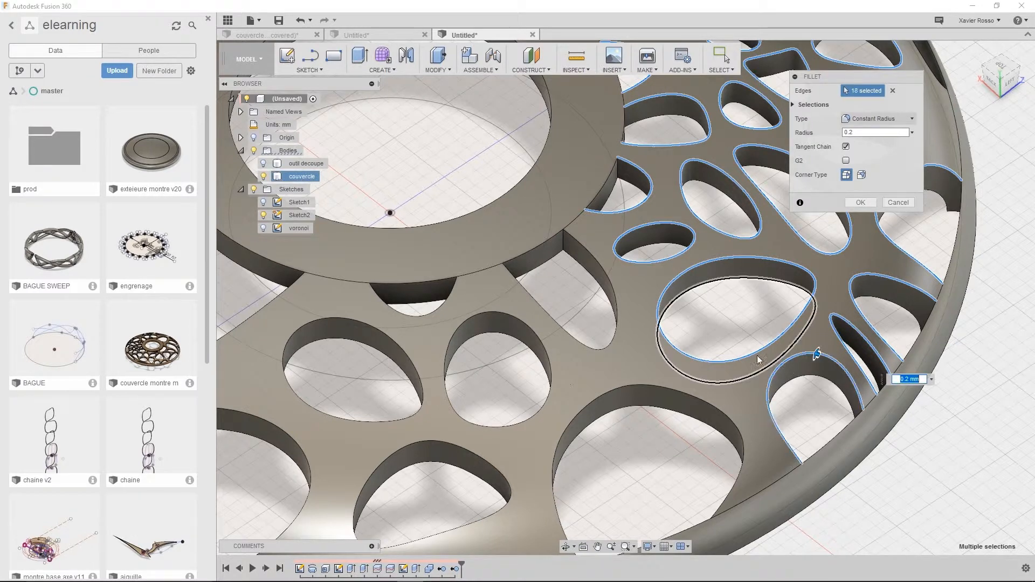
- Include the two openings cut off by the inner ring, the large rim opening and the rounded opening between them in the fillet
{"action": "left_click", "coordinate": [619, 299]}
{"action": "left_click", "coordinate": [662, 383]}
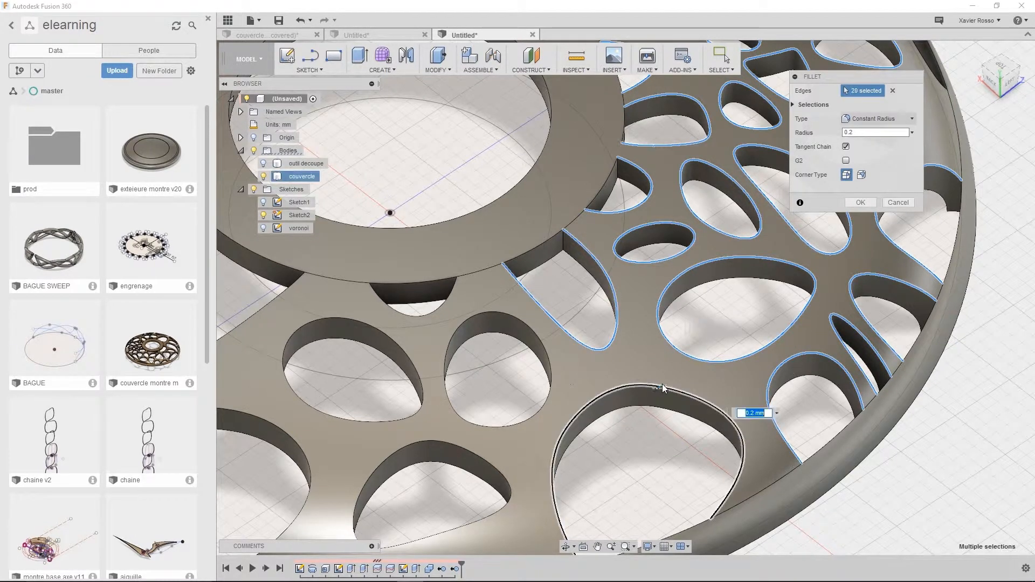
{"action": "left_click", "coordinate": [545, 336]}
{"action": "left_click", "coordinate": [442, 303]}
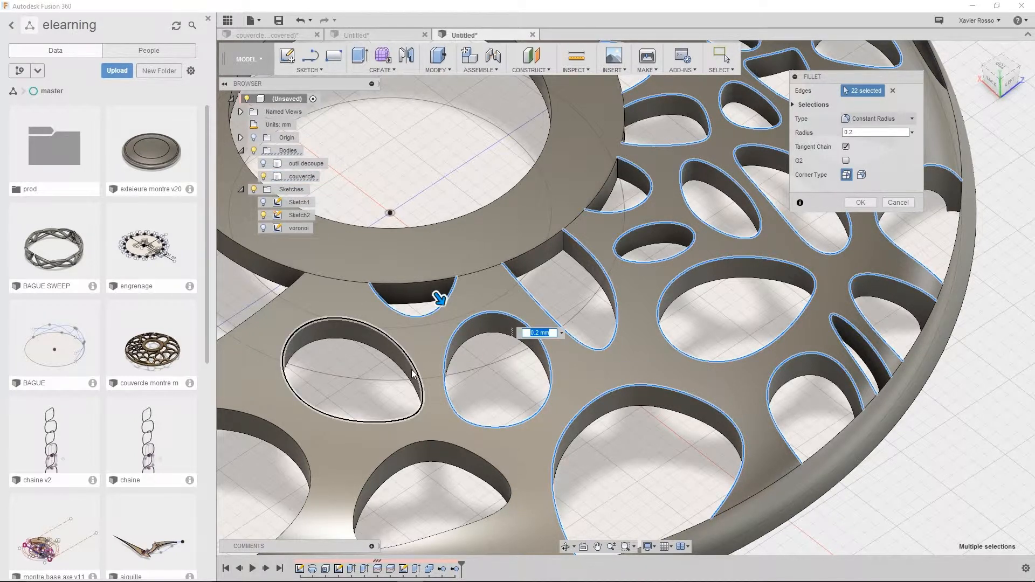
- Add the upper edges of the next six openings around the cover to the 0.2 mm fillet, including the large one beside the inner ring
{"action": "middle_click_drag", "start_coordinate": [470, 353], "coordinate": [763, 302]}
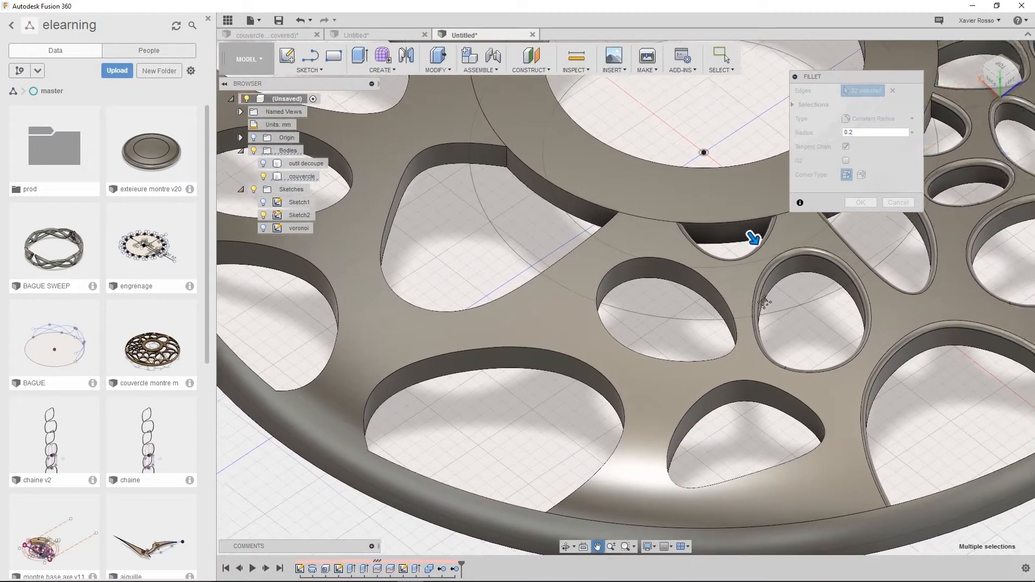
{"action": "left_click", "coordinate": [721, 307]}
{"action": "left_click", "coordinate": [738, 387]}
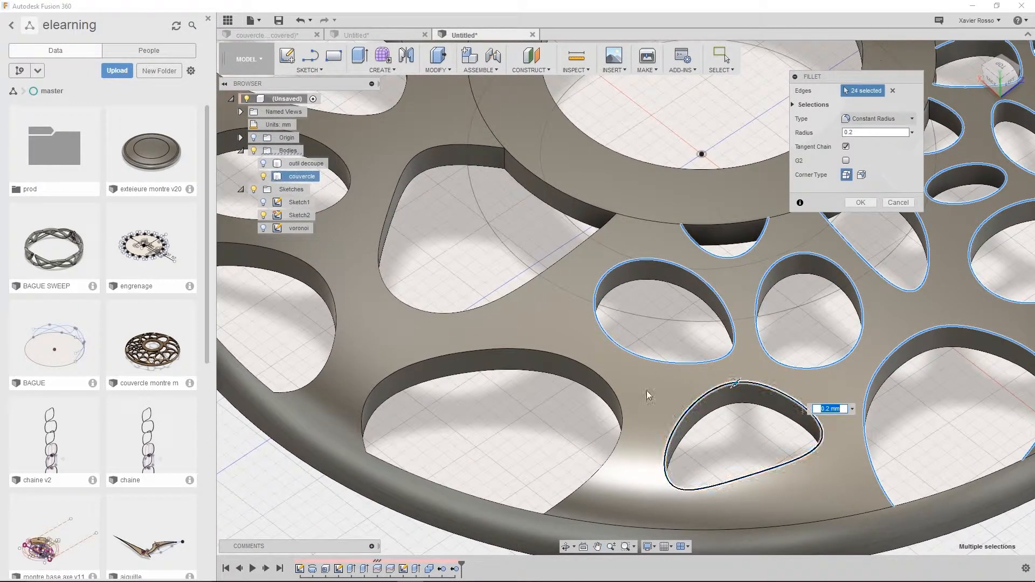
{"action": "left_click", "coordinate": [607, 382]}
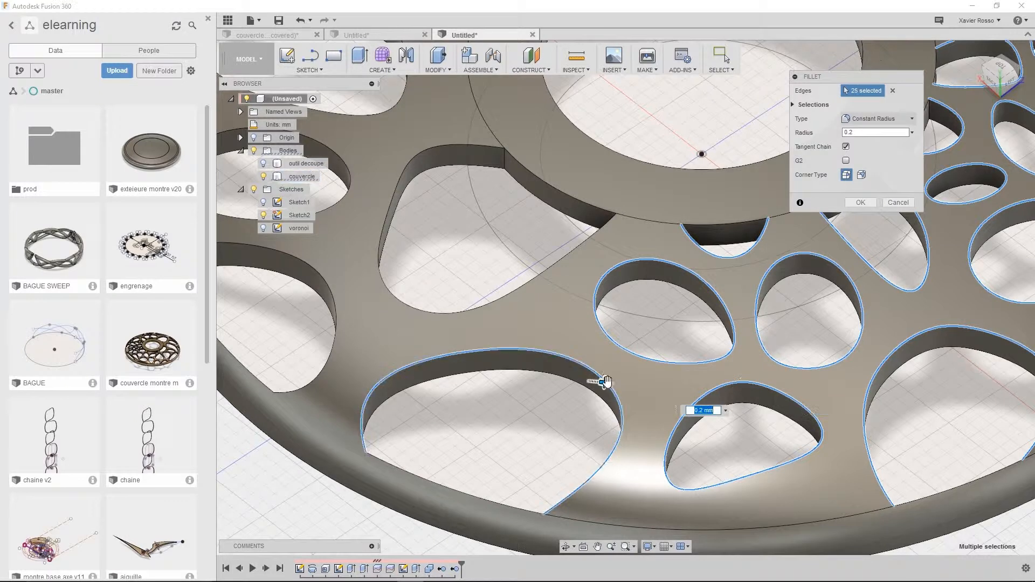
{"action": "left_click", "coordinate": [539, 267]}
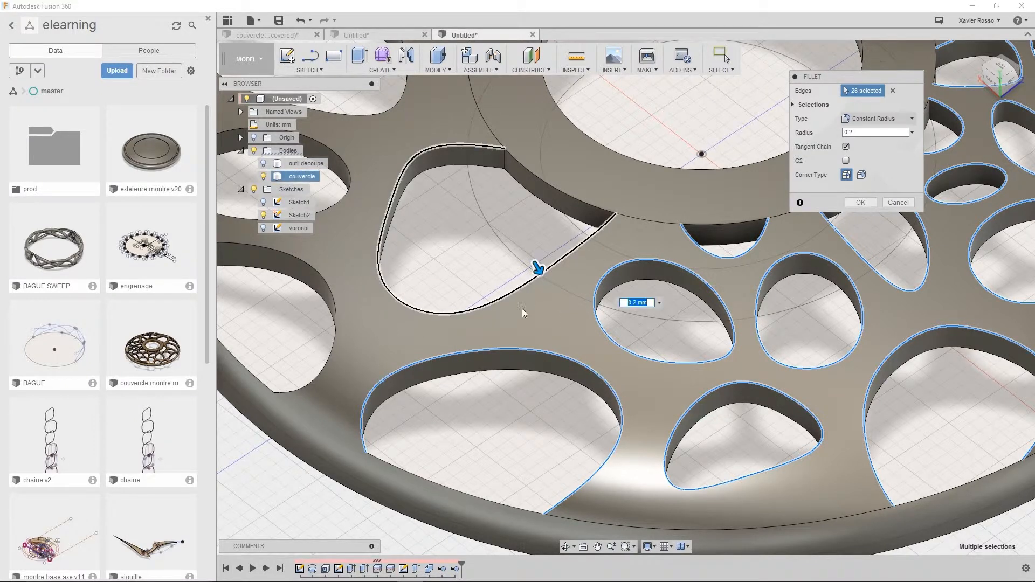
{"action": "left_click", "coordinate": [335, 309]}
{"action": "left_click", "coordinate": [348, 195]}
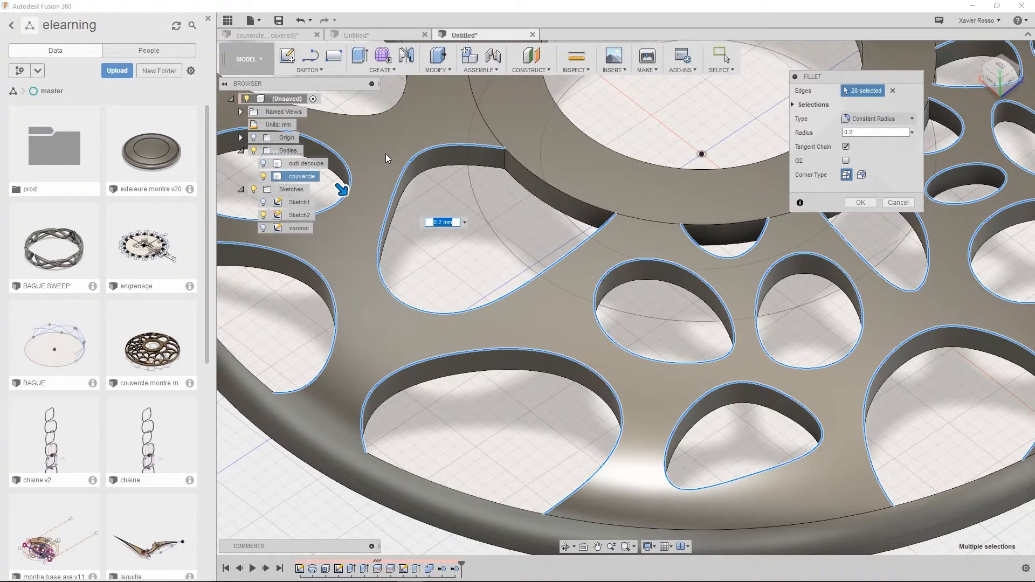
- On the opposite side of the cover, add the long opening, the ring-side opening, the small oval and the rim slots to the fillet
{"action": "middle_click_drag", "start_coordinate": [386, 154], "coordinate": [548, 257]}
{"action": "scroll", "coordinate": [558, 333], "scroll_direction": "down", "scroll_amount": 3}
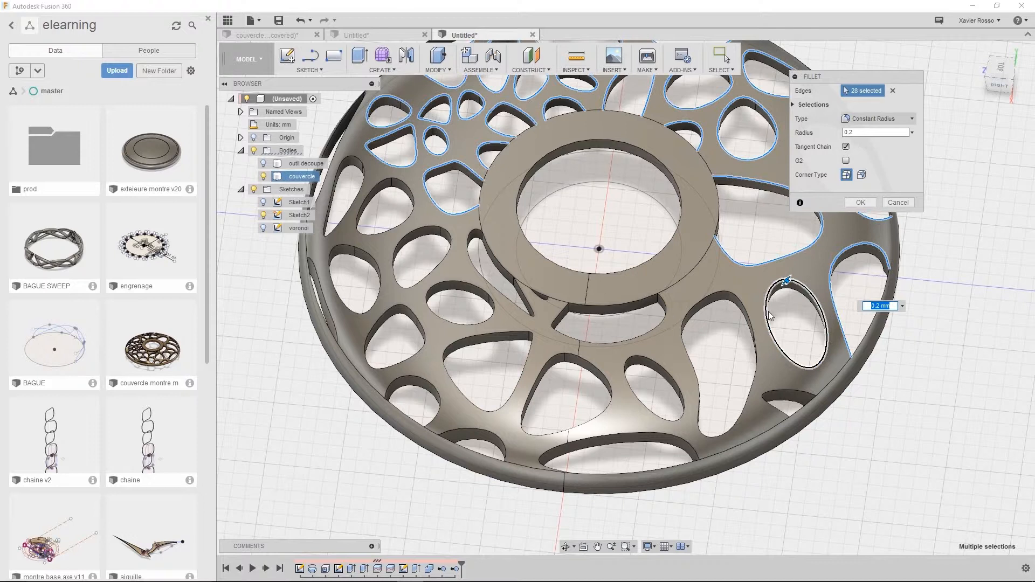
{"action": "left_click", "coordinate": [749, 319]}
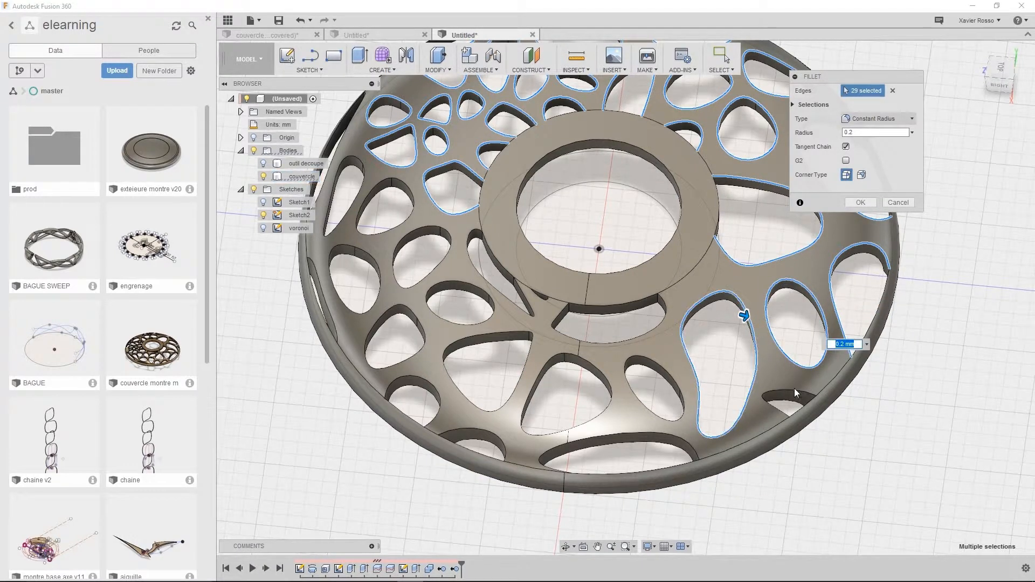
{"action": "left_click", "coordinate": [663, 303]}
{"action": "left_click", "coordinate": [670, 379]}
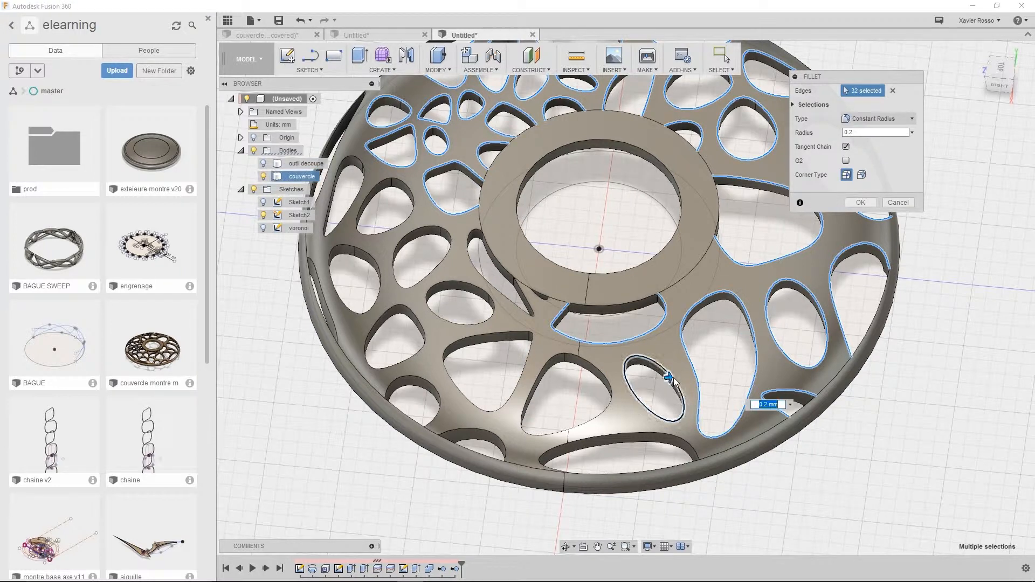
{"action": "left_click", "coordinate": [640, 436]}
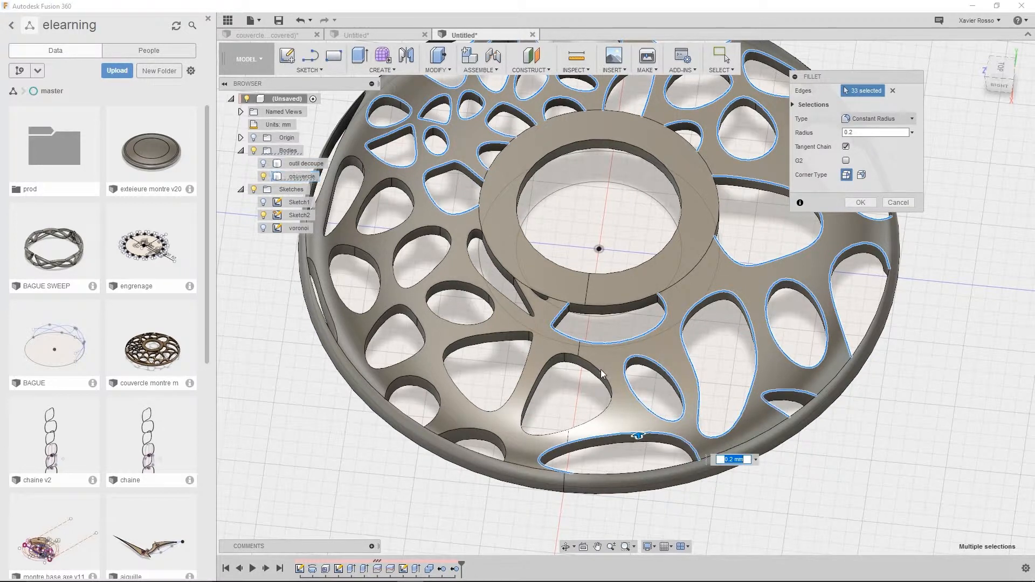
- Add the rounded triangular opening, the two narrow slivers at the inner ring, the small oval and two neighbouring rounded openings to the 0.2 mm fillet
{"action": "left_click", "coordinate": [594, 369]}
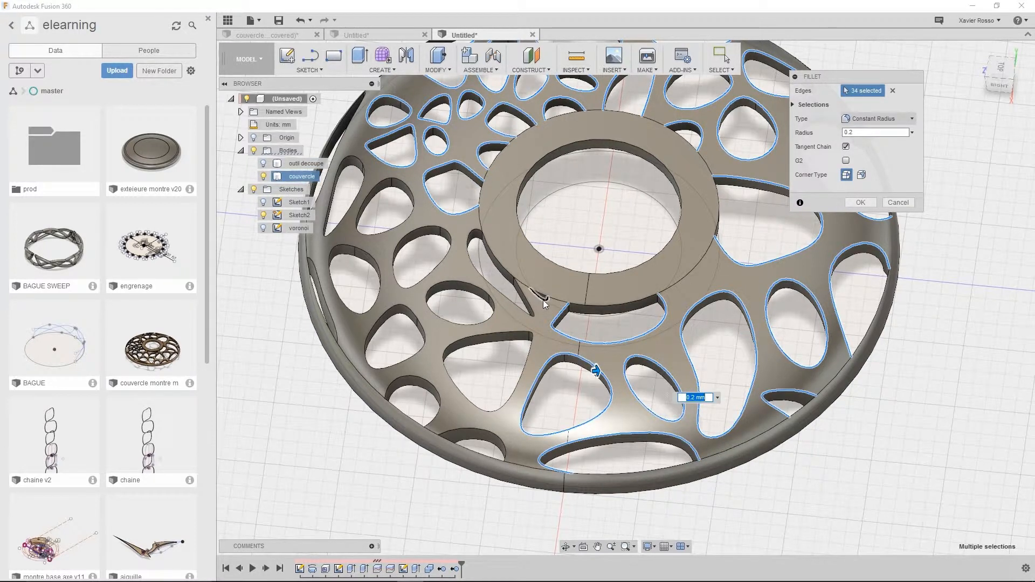
{"action": "left_click", "coordinate": [542, 300]}
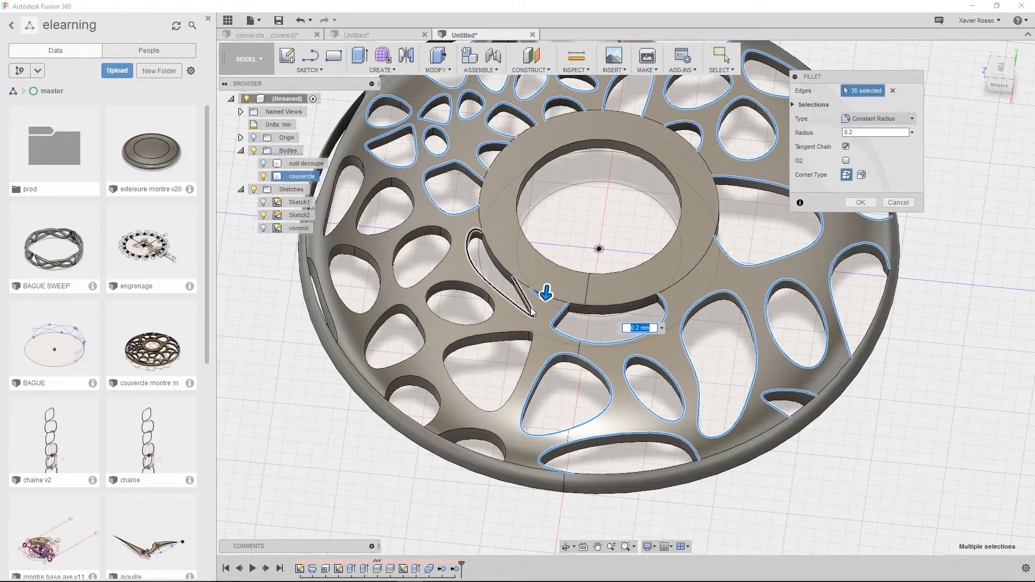
{"action": "left_click", "coordinate": [531, 314]}
{"action": "left_click", "coordinate": [491, 321]}
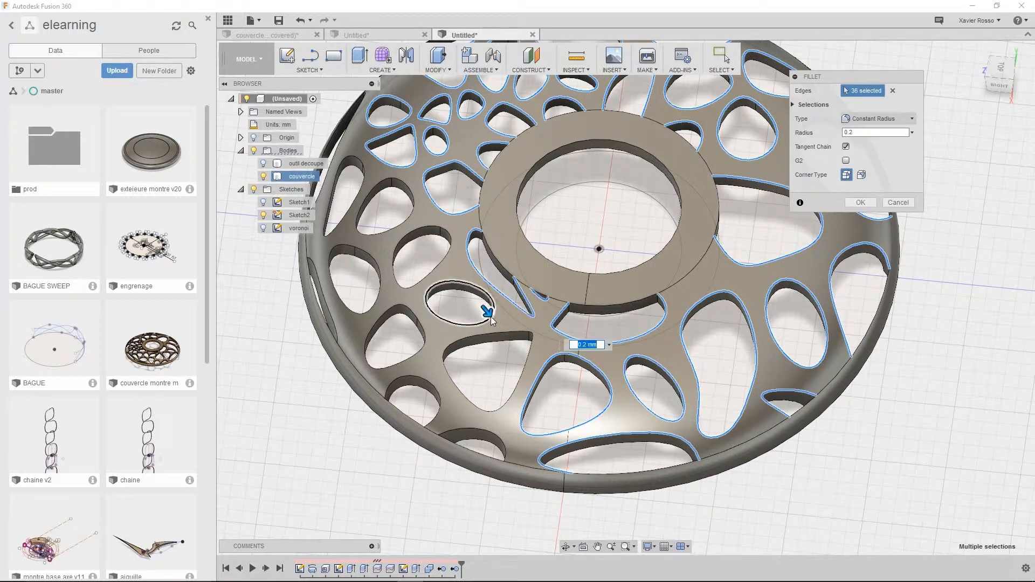
{"action": "left_click", "coordinate": [445, 256]}
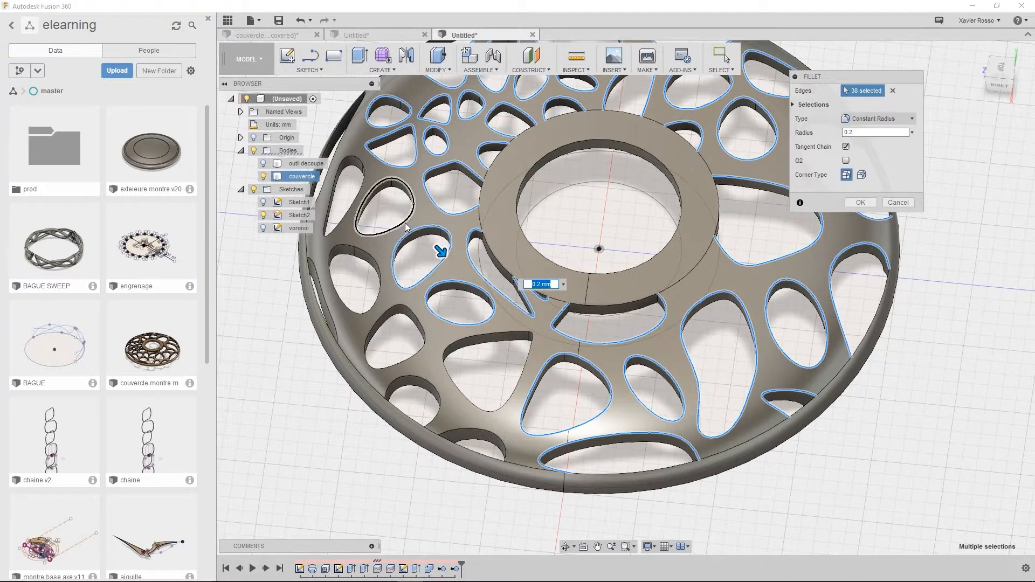
{"action": "left_click", "coordinate": [405, 226]}
- Include the teardrop opening near the rim, the following rounded and rim openings, and the large triangular opening between them in the fillet
{"action": "left_click", "coordinate": [365, 220]}
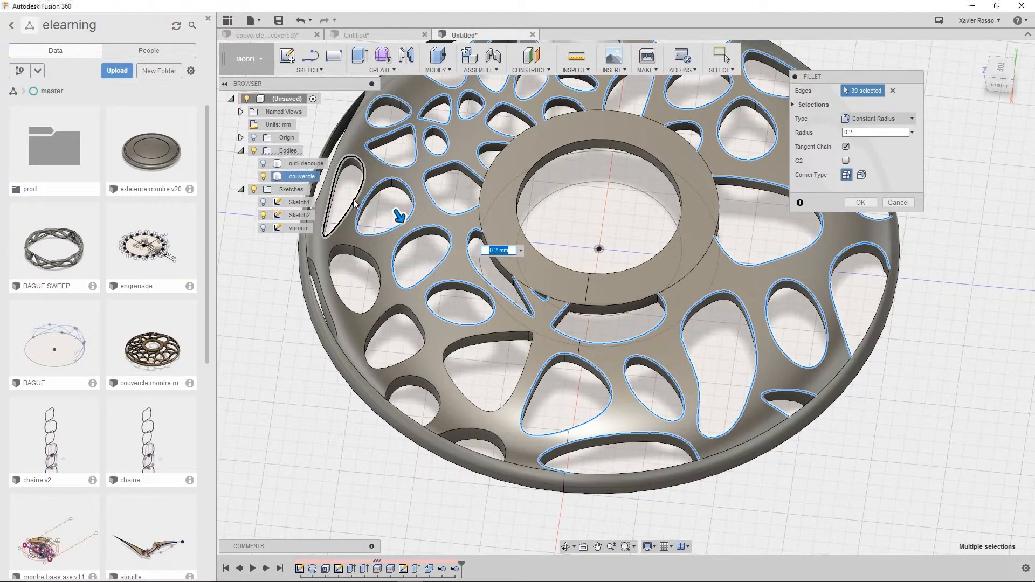
{"action": "left_click", "coordinate": [377, 276]}
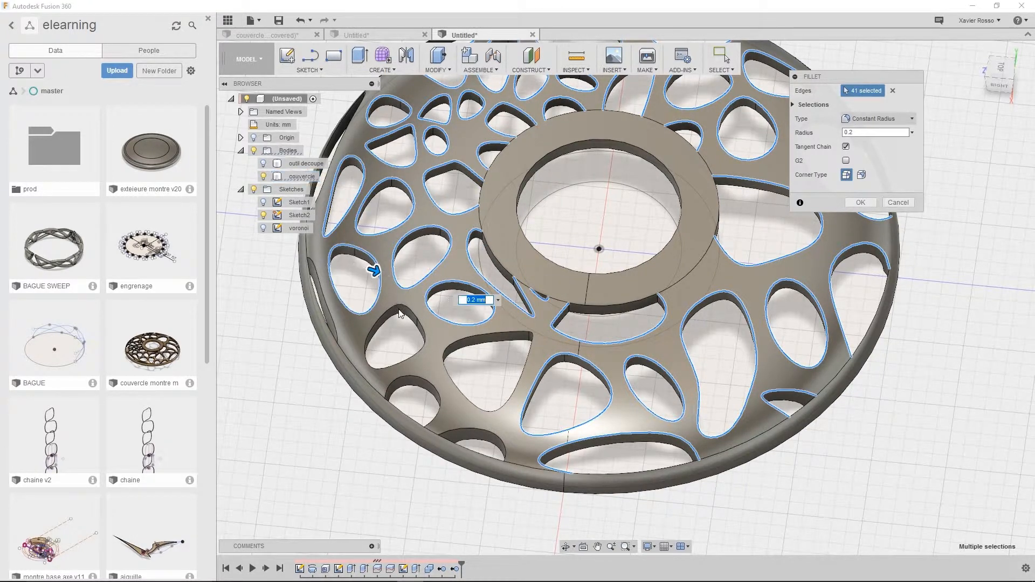
{"action": "left_click", "coordinate": [422, 357]}
{"action": "left_click", "coordinate": [431, 389]}
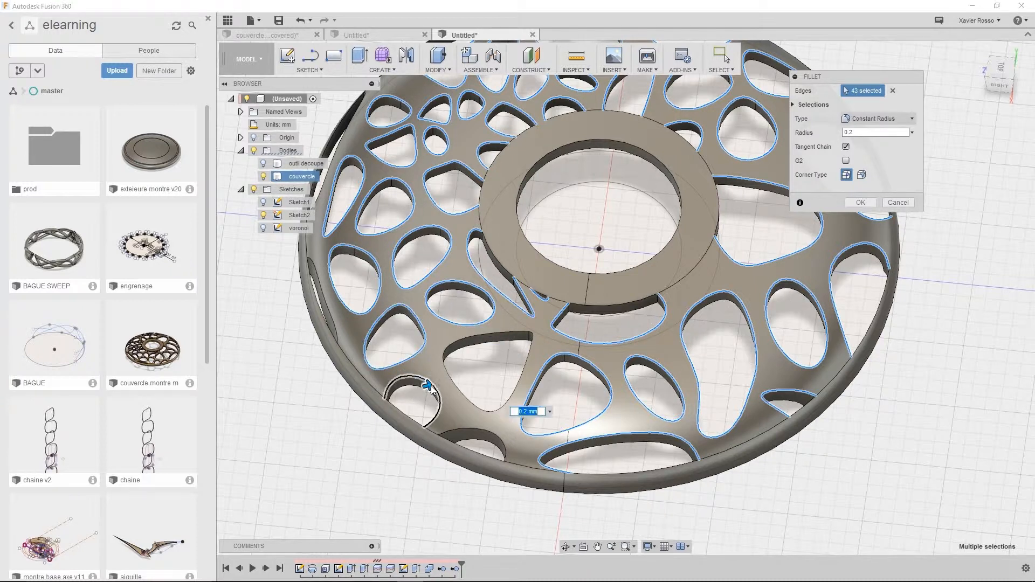
{"action": "left_click", "coordinate": [469, 400]}
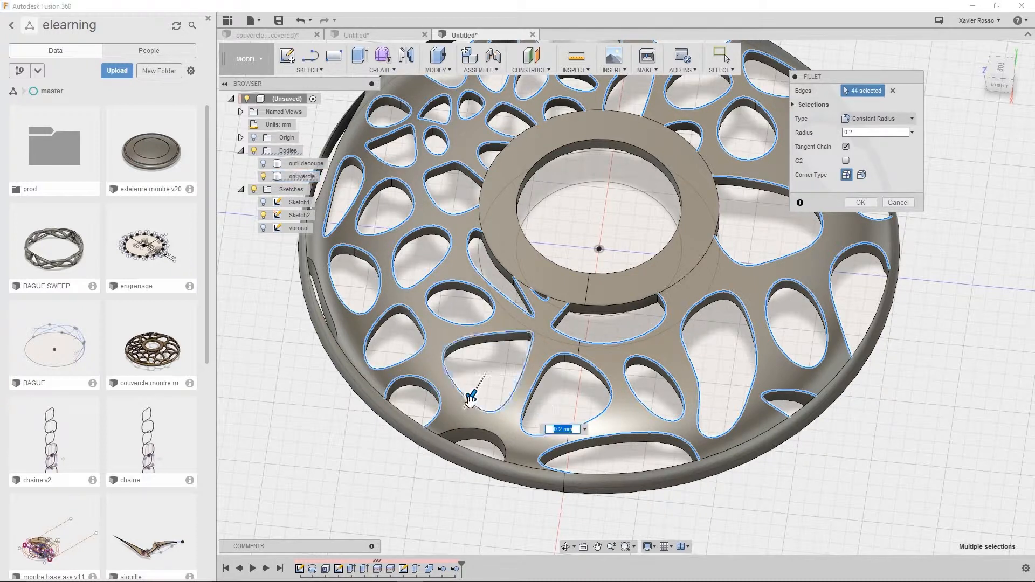
{"action": "left_click", "coordinate": [488, 431]}
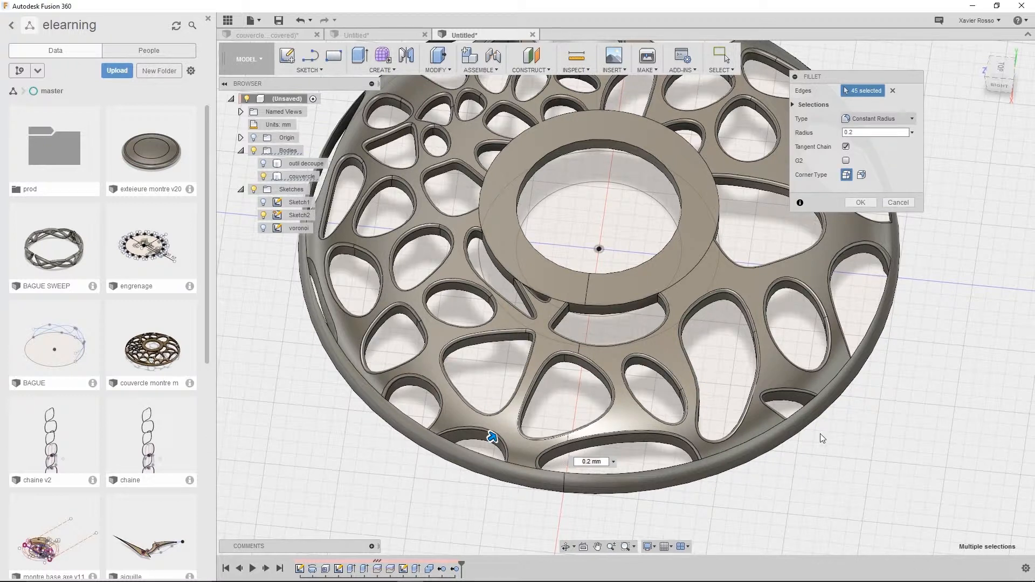
- Add the upper edges of the last two long slots along the outer rim and apply the 0.2 mm fillet
{"action": "middle_click_drag", "start_coordinate": [540, 434], "coordinate": [706, 436], "text": "shift"}
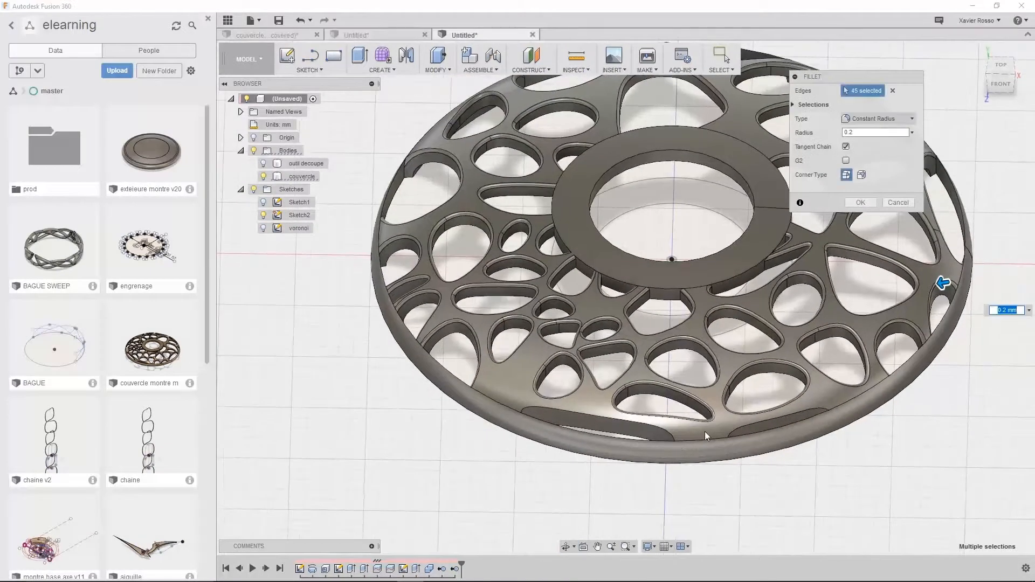
{"action": "scroll", "coordinate": [712, 433], "scroll_direction": "up", "scroll_amount": 5}
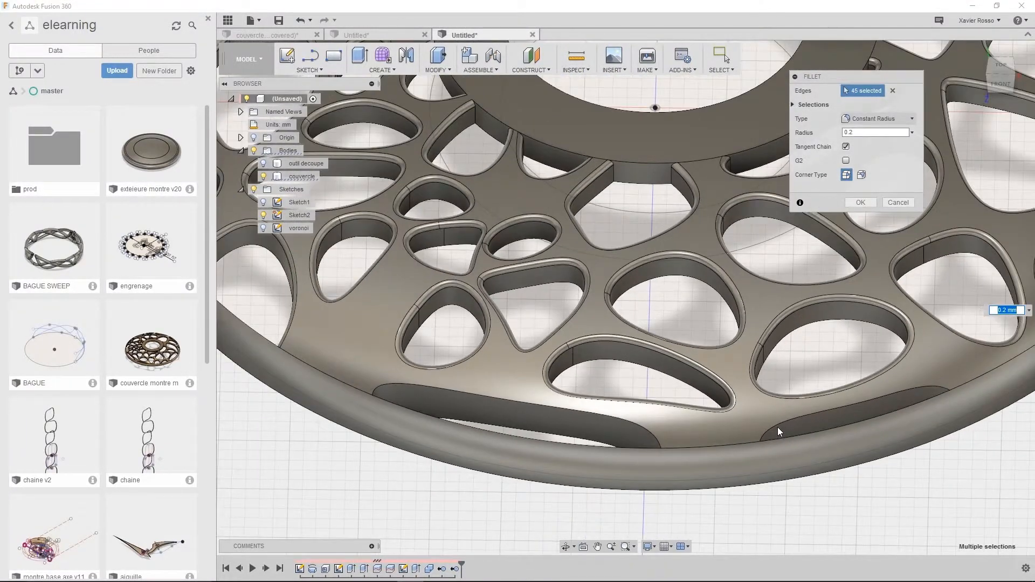
{"action": "left_click", "coordinate": [785, 423]}
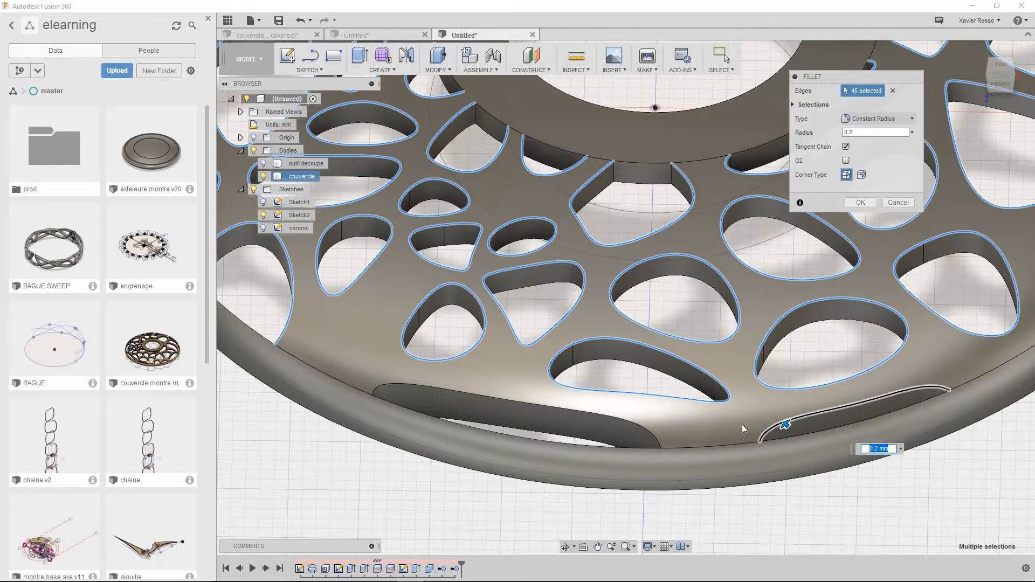
{"action": "left_click", "coordinate": [567, 410]}
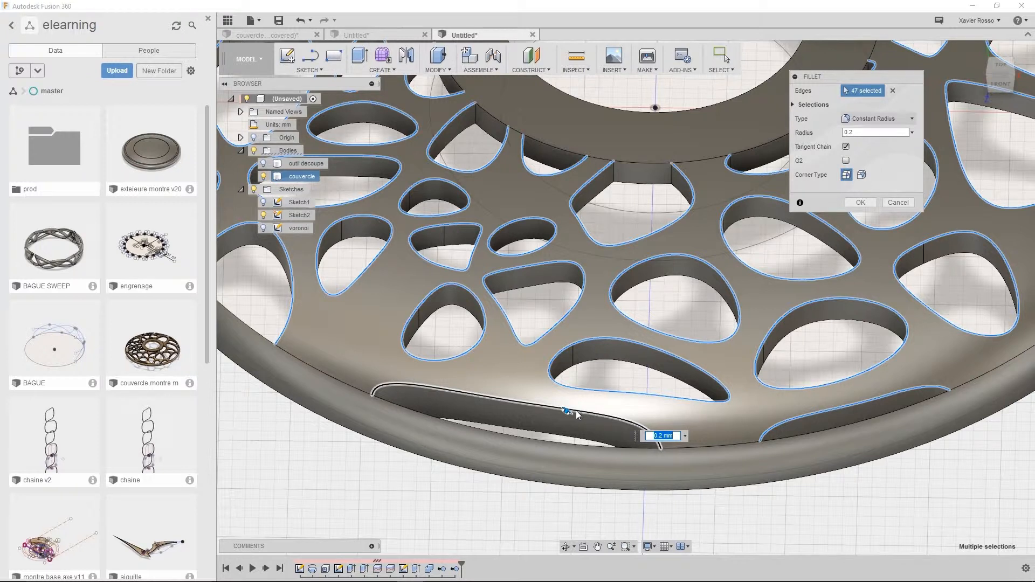
{"action": "scroll", "coordinate": [681, 346], "scroll_direction": "down", "scroll_amount": 3}
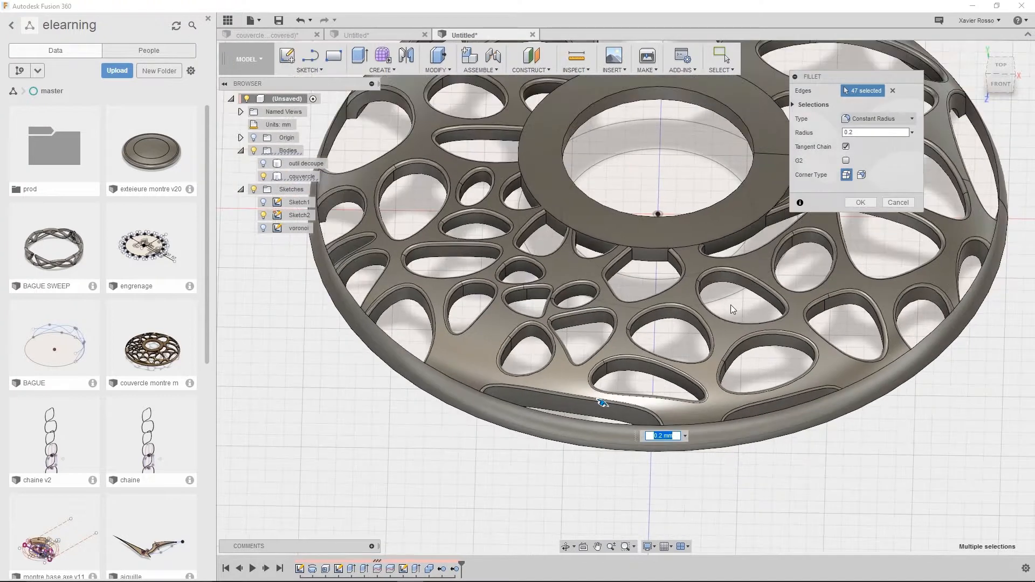
{"action": "scroll", "coordinate": [646, 384], "scroll_direction": "down", "scroll_amount": 3}
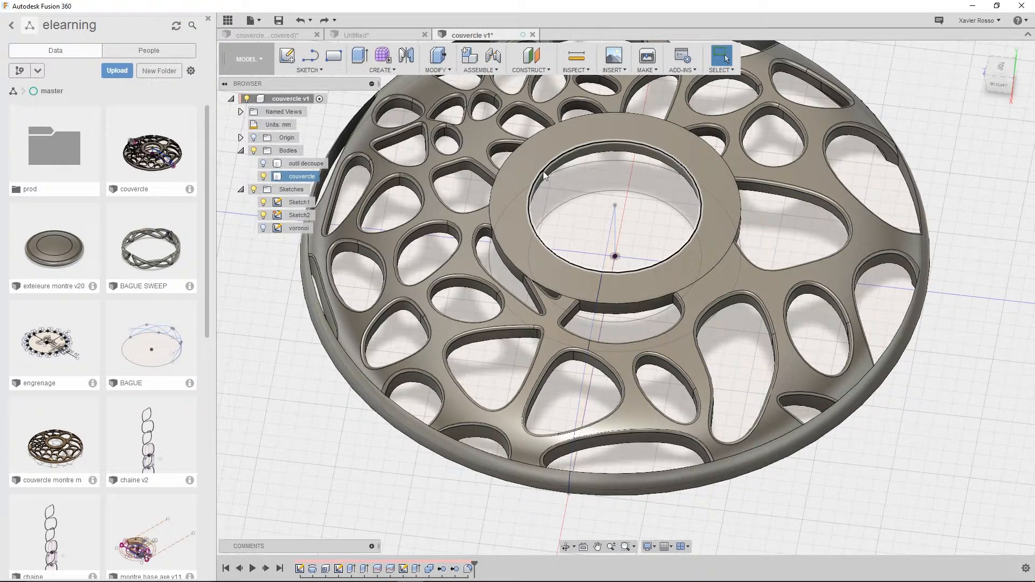
- Edit the existing 0.2 mm fillet and add the inner ring's outer edge segments beside the first six openings
{"action": "right_click", "coordinate": [468, 571]}
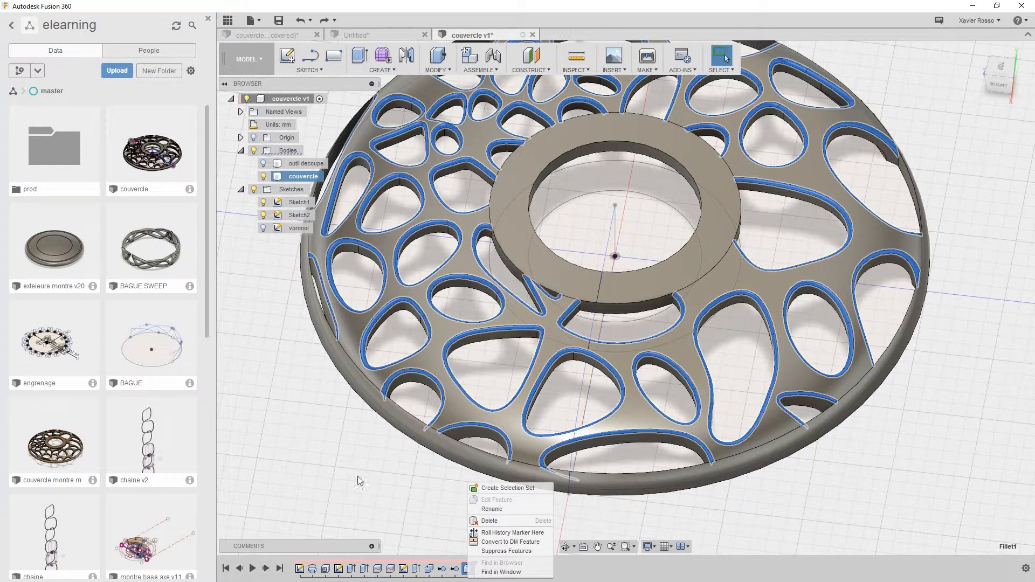
{"action": "left_click", "coordinate": [370, 492]}
{"action": "left_click_drag", "start_coordinate": [293, 456], "coordinate": [383, 498]}
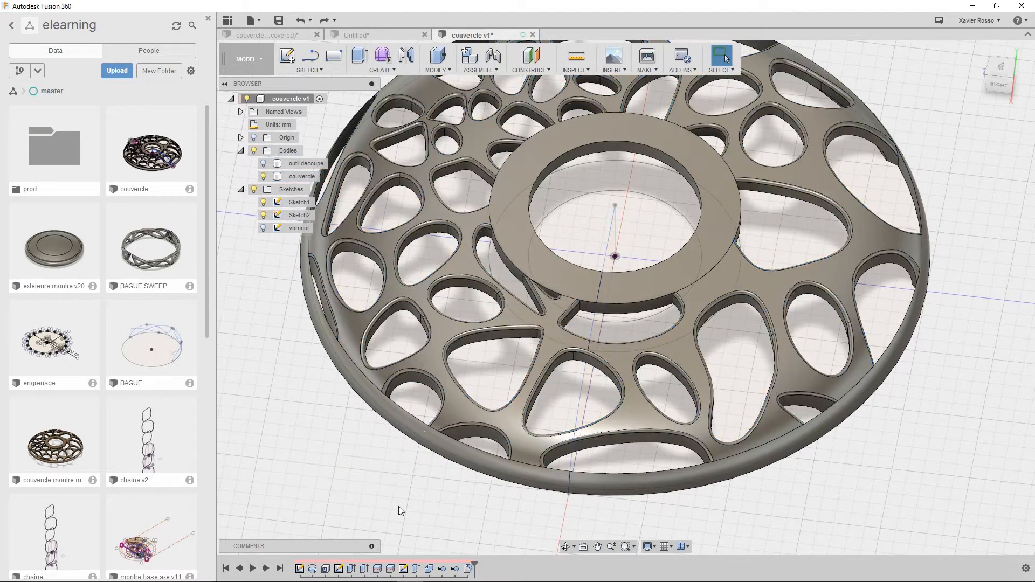
{"action": "right_click", "coordinate": [468, 568]}
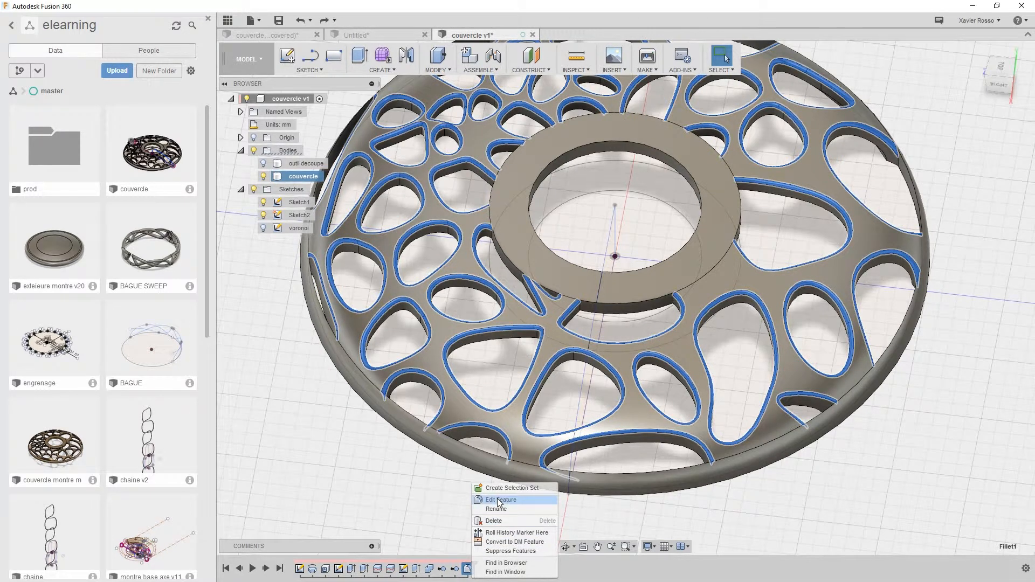
{"action": "left_click", "coordinate": [497, 499]}
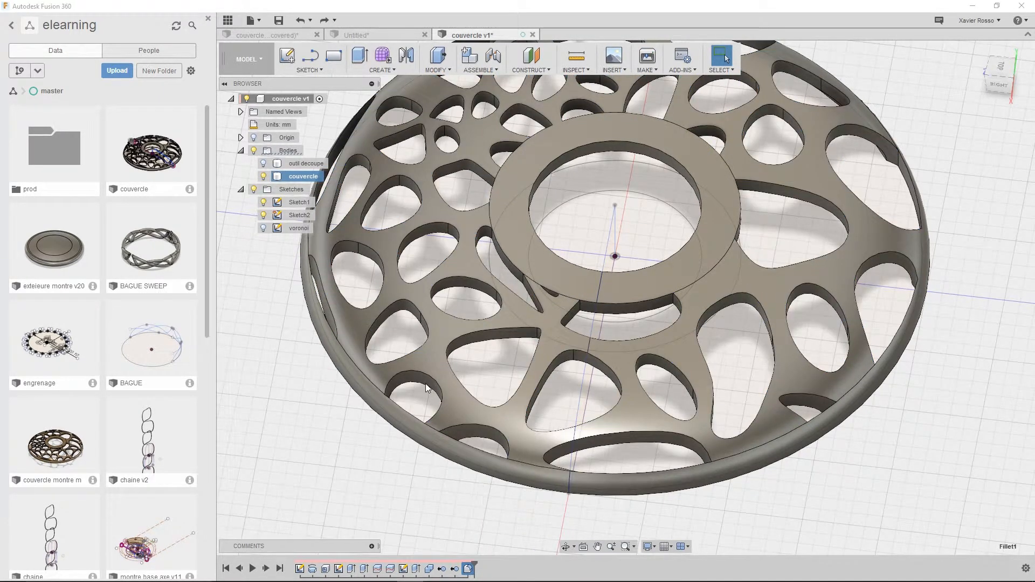
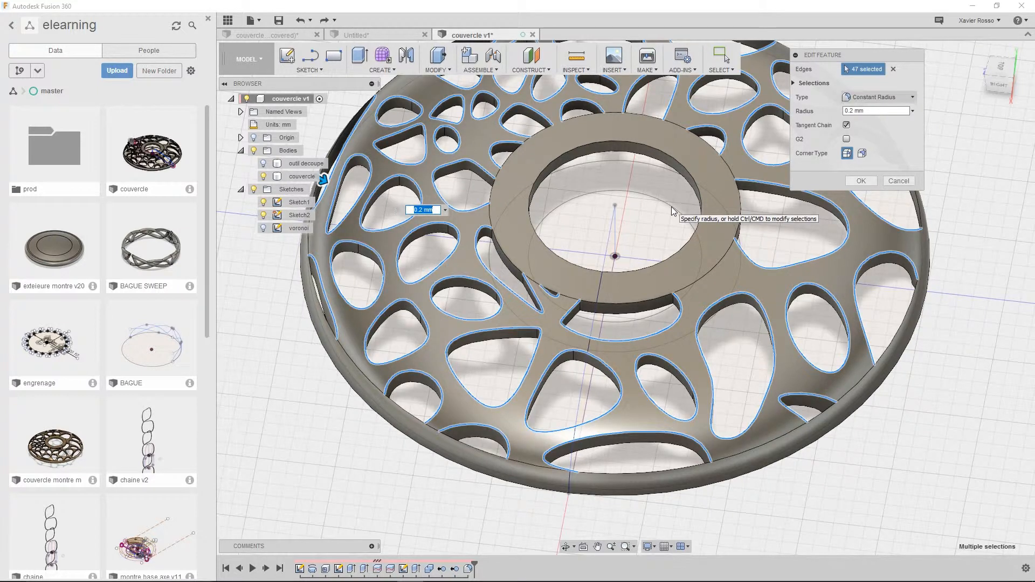
{"action": "left_click", "coordinate": [626, 308]}
{"action": "left_click", "coordinate": [513, 268]}
{"action": "left_click", "coordinate": [511, 264]}
{"action": "left_click", "coordinate": [490, 191]}
{"action": "left_click", "coordinate": [507, 152]}
{"action": "left_click", "coordinate": [533, 133]}
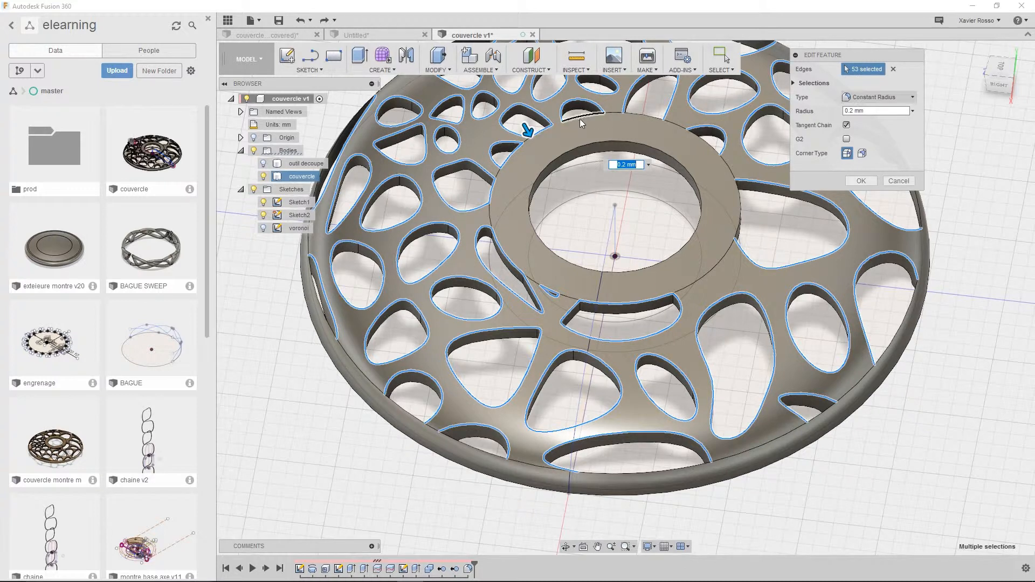
- Add the ring's remaining outer edge segments and the upper edge of its central hole to the fillet, and apply the edit
{"action": "left_click", "coordinate": [581, 123]}
{"action": "left_click", "coordinate": [646, 116]}
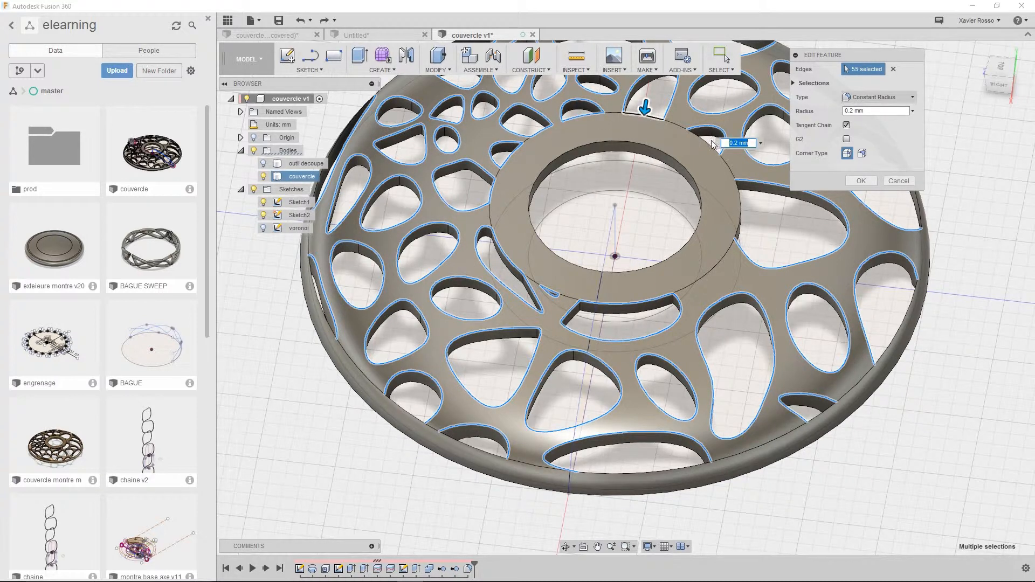
{"action": "left_click", "coordinate": [712, 142]}
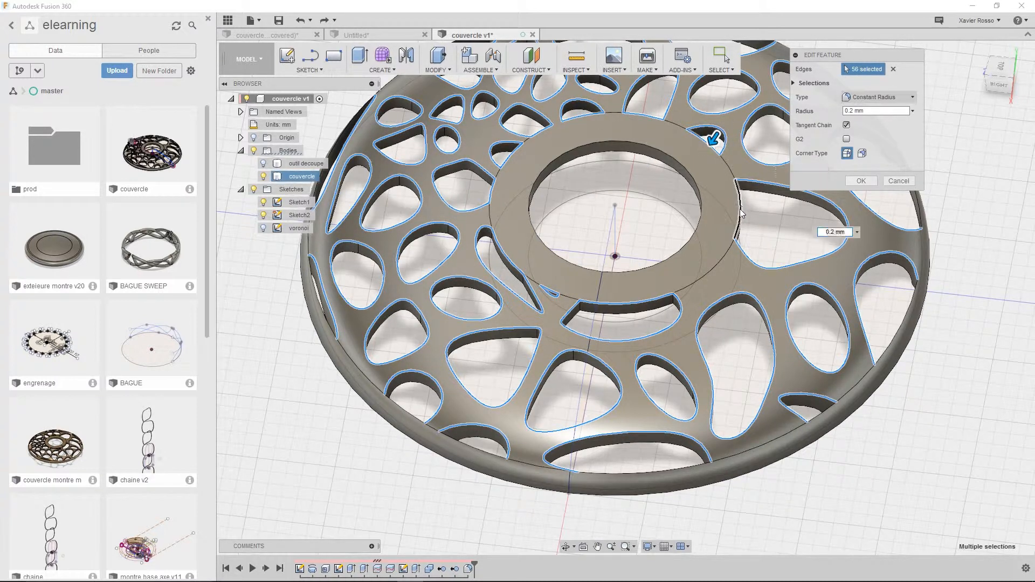
{"action": "left_click", "coordinate": [651, 269]}
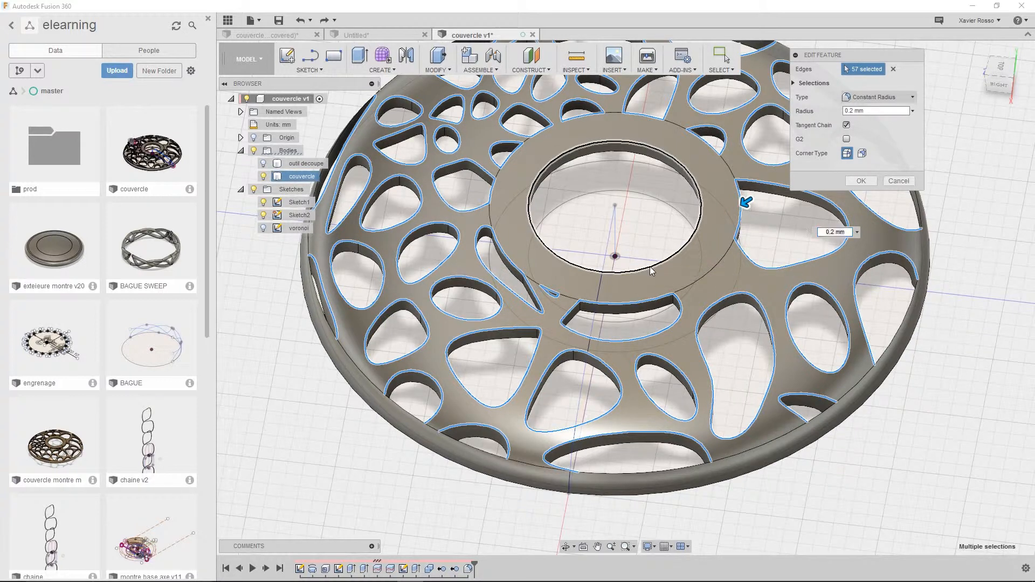
{"action": "left_click", "coordinate": [650, 269]}
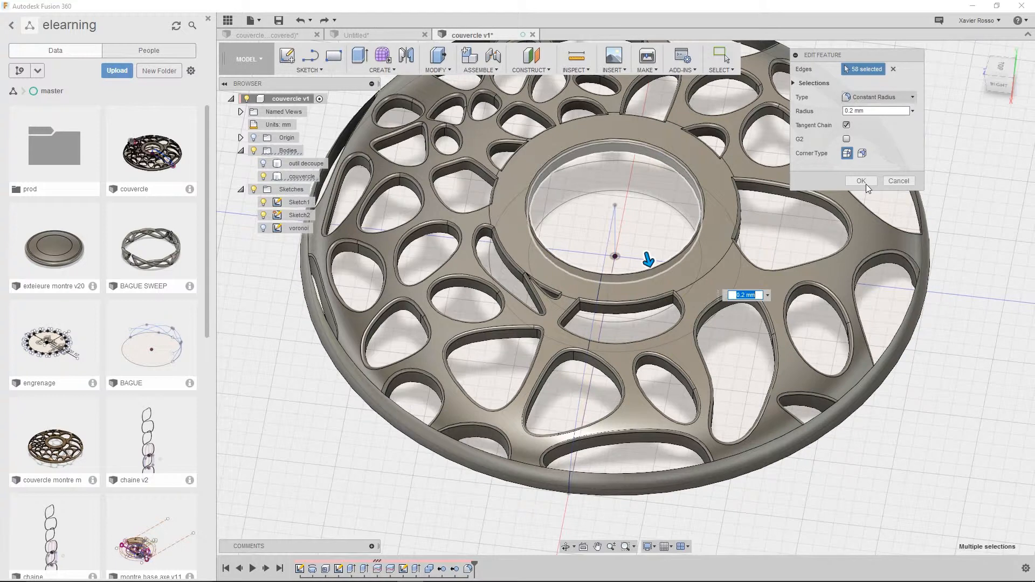
{"action": "left_click", "coordinate": [860, 181]}
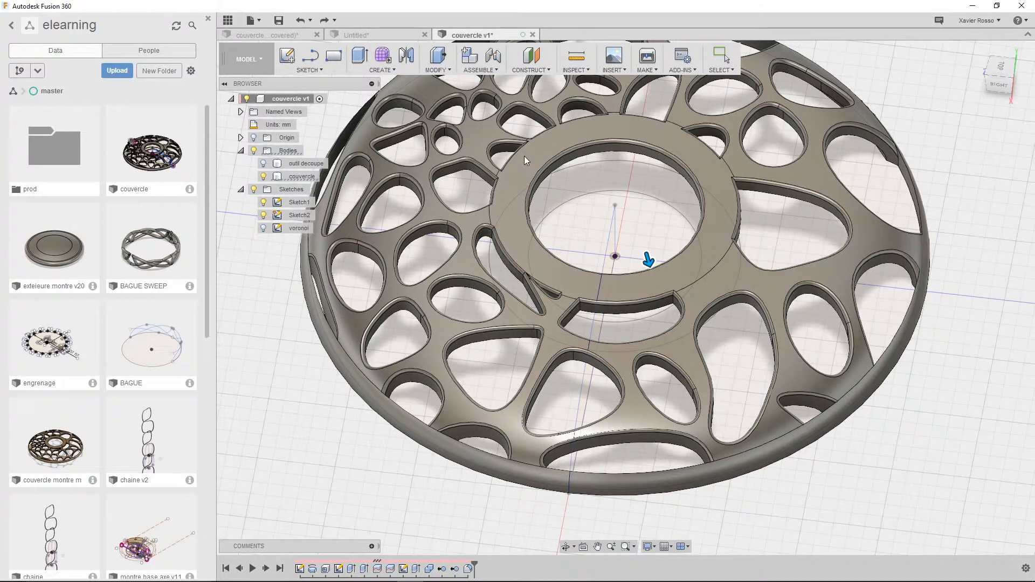
- Switch to the untitled document with the voronoi sketch and examine the unrounded corner of a cell, selecting its lines, endpoint and profile
{"action": "left_click", "coordinate": [388, 37]}
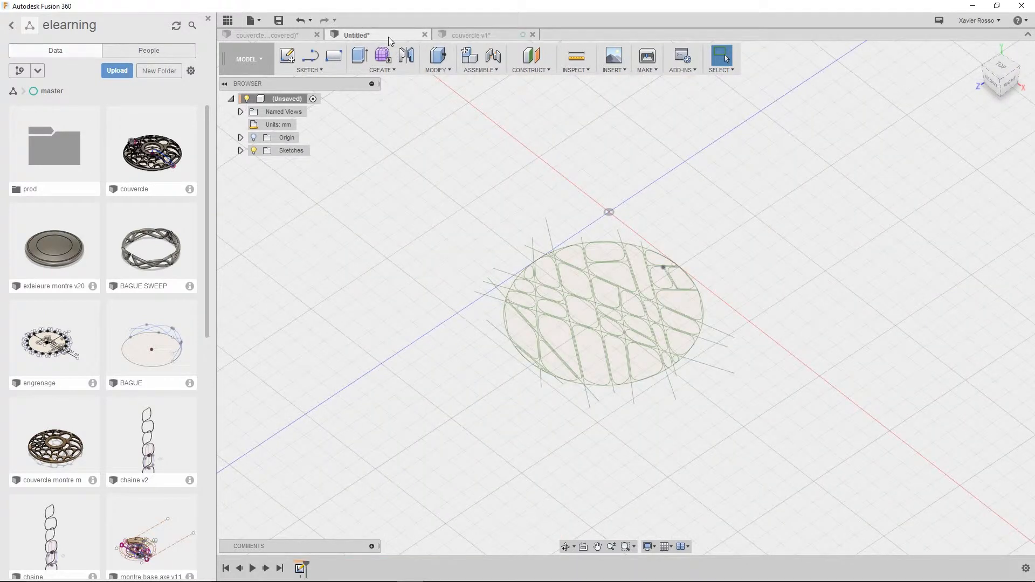
{"action": "scroll", "coordinate": [684, 293], "scroll_direction": "up", "scroll_amount": 3}
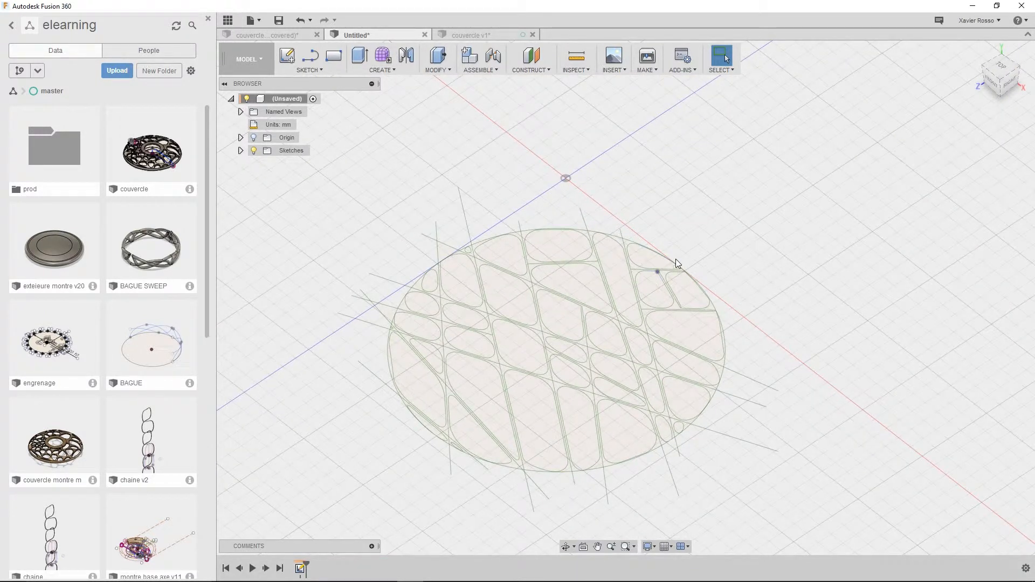
{"action": "scroll", "coordinate": [666, 279], "scroll_direction": "up", "scroll_amount": 6}
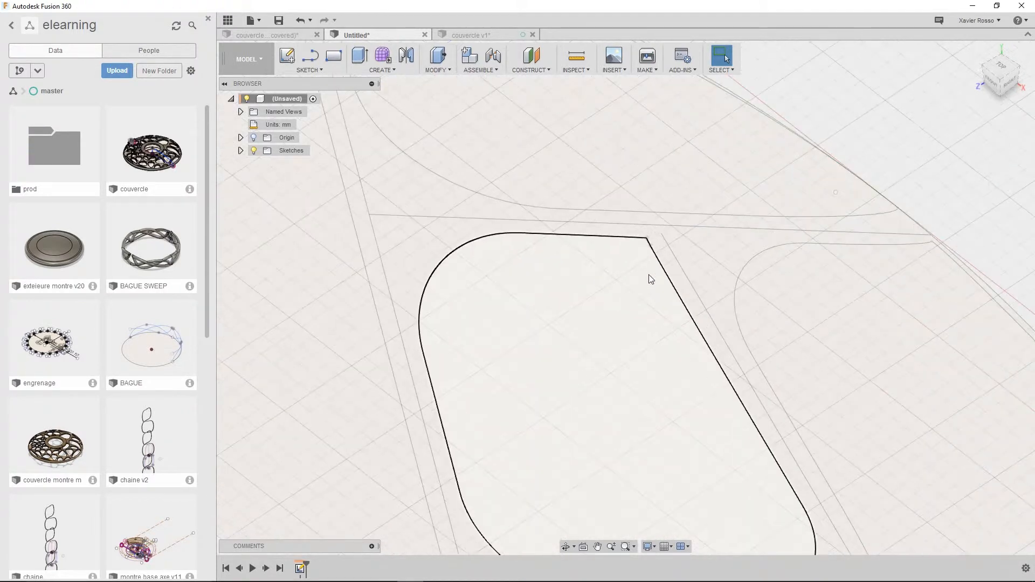
{"action": "left_click", "coordinate": [664, 277]}
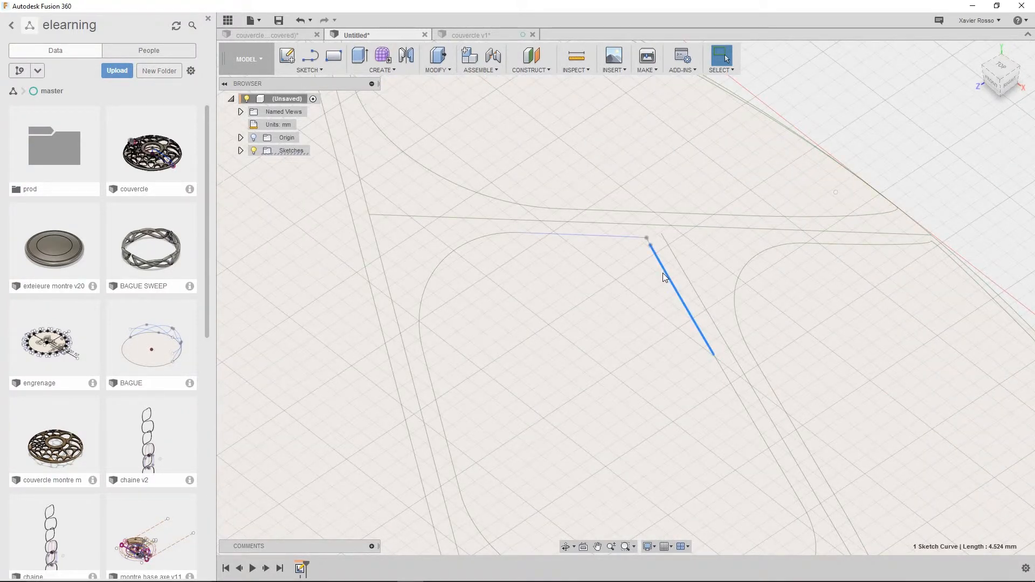
{"action": "left_click", "coordinate": [619, 235]}
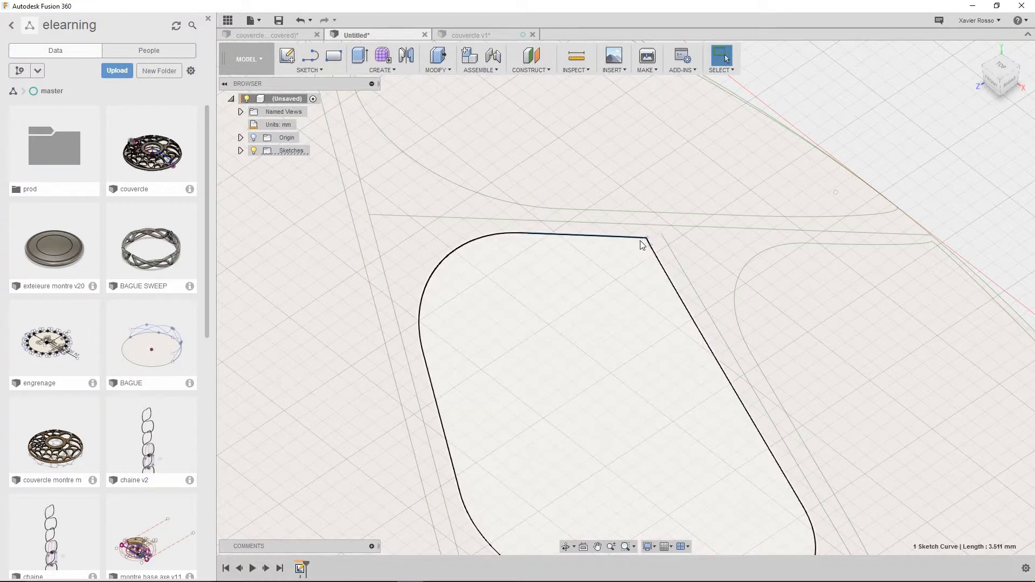
{"action": "left_click", "coordinate": [649, 242], "text": "ctrl"}
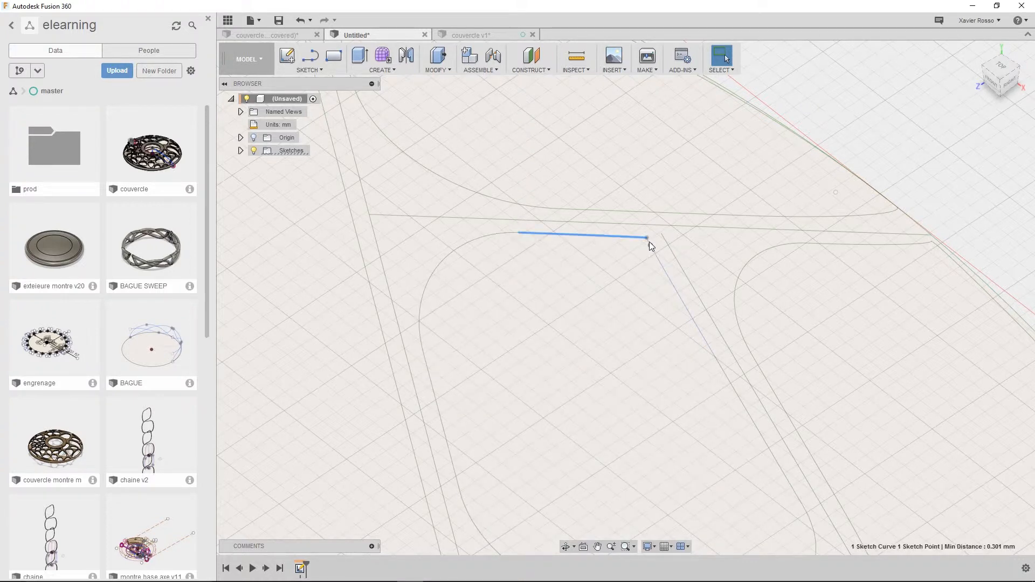
{"action": "left_click", "coordinate": [658, 266], "text": "ctrl"}
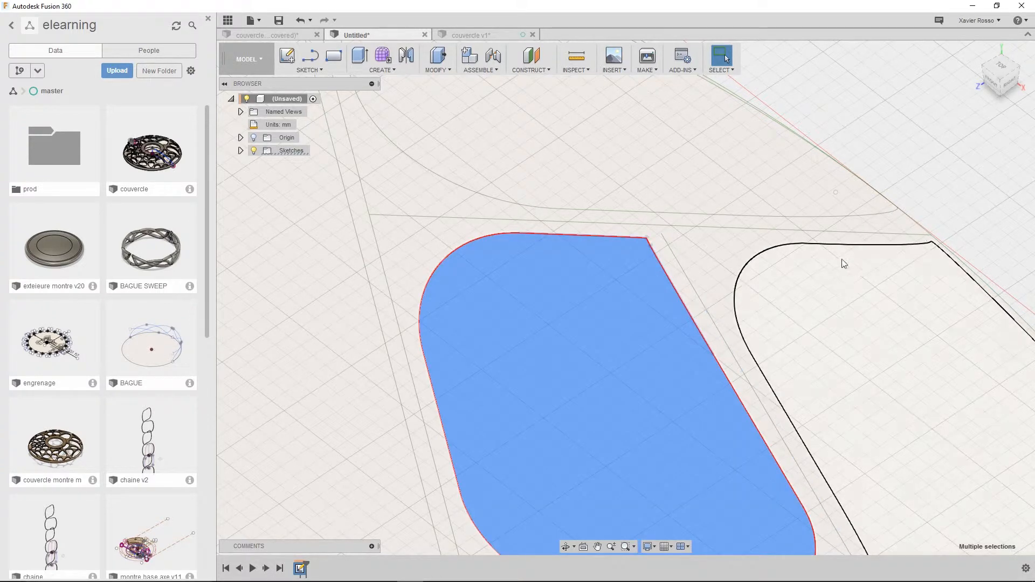
- Open the voronoi sketch for editing from the outer curve of the rim cell that has an unrounded corner
{"action": "middle_click_drag", "start_coordinate": [910, 245], "coordinate": [587, 260]}
{"action": "scroll", "coordinate": [612, 268], "scroll_direction": "up", "scroll_amount": 4}
{"action": "left_click", "coordinate": [680, 179]}
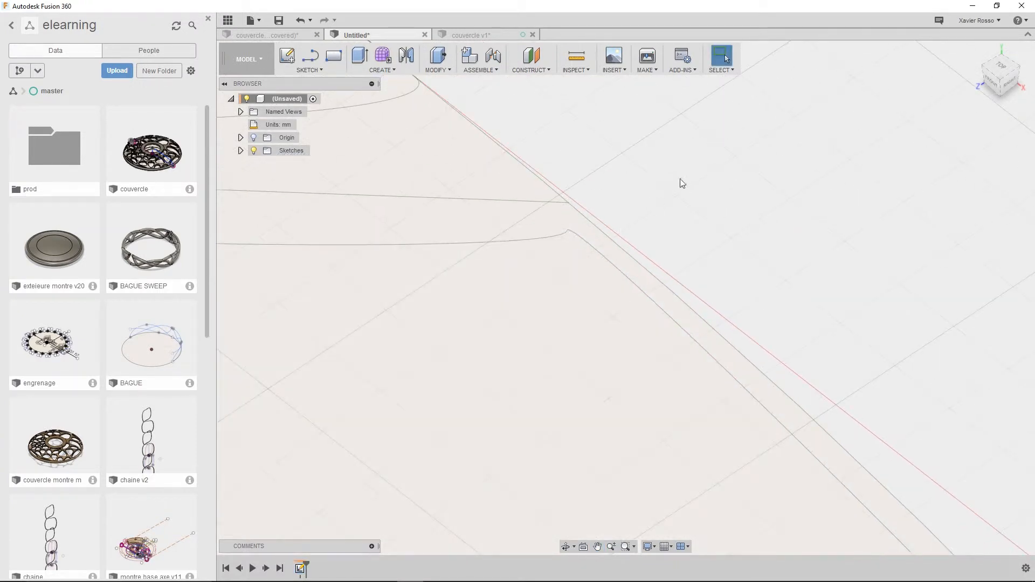
{"action": "left_click", "coordinate": [610, 264]}
{"action": "right_click", "coordinate": [610, 264]}
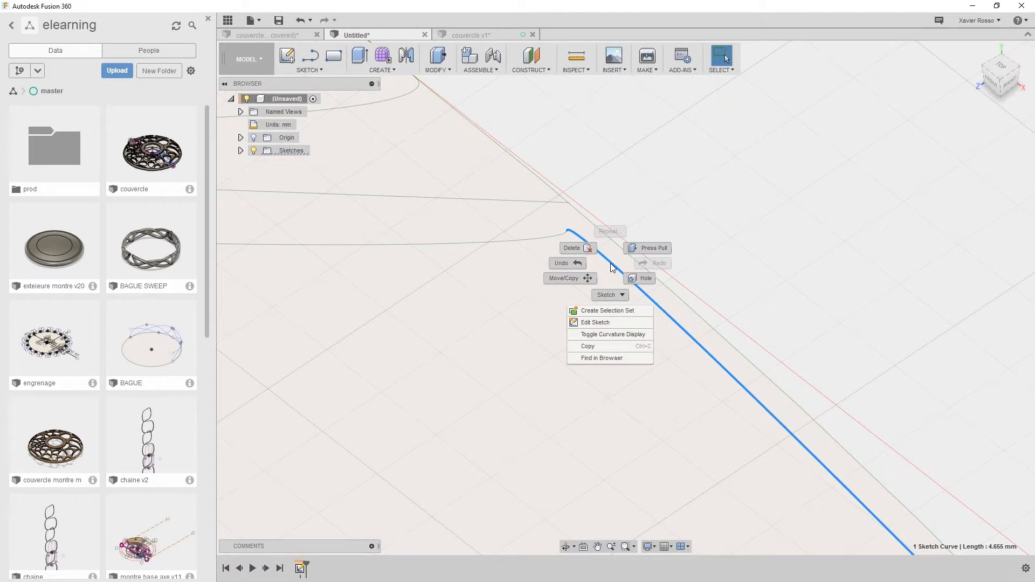
{"action": "left_click", "coordinate": [602, 322]}
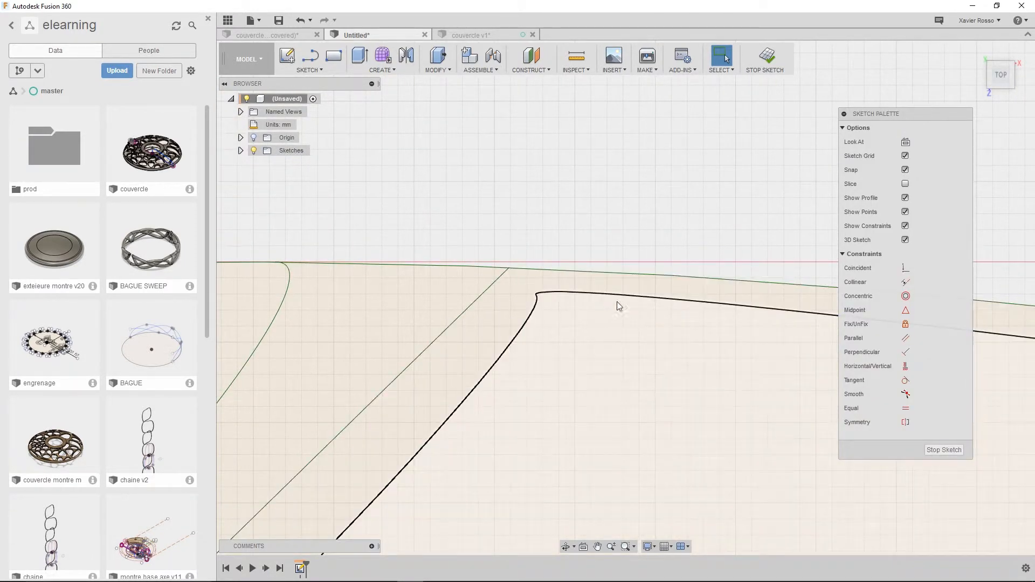
- Unfix the curves that meet at the rim cell's unrounded corner and leave the constraint command
{"action": "left_click", "coordinate": [905, 324]}
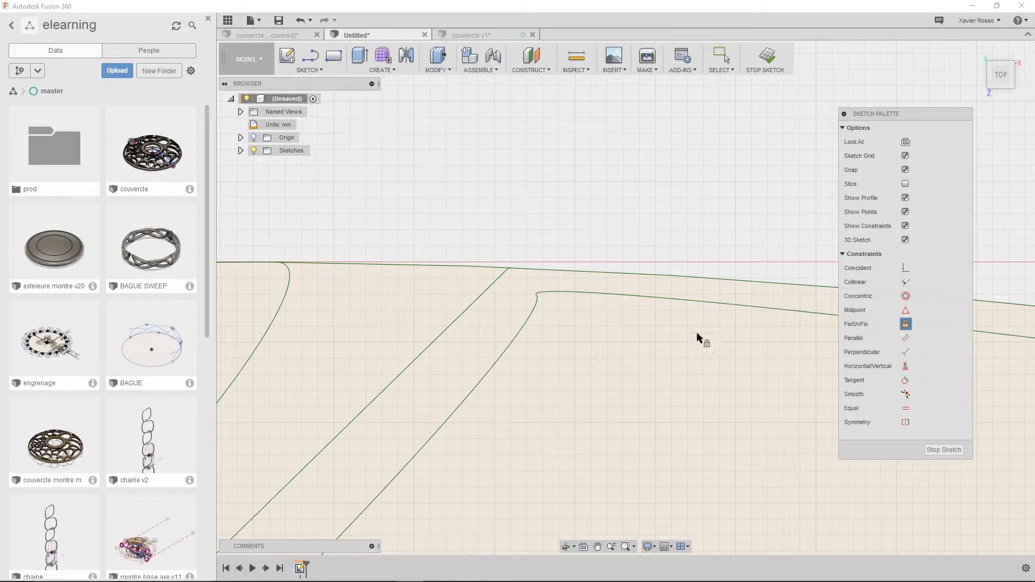
{"action": "left_click", "coordinate": [536, 310]}
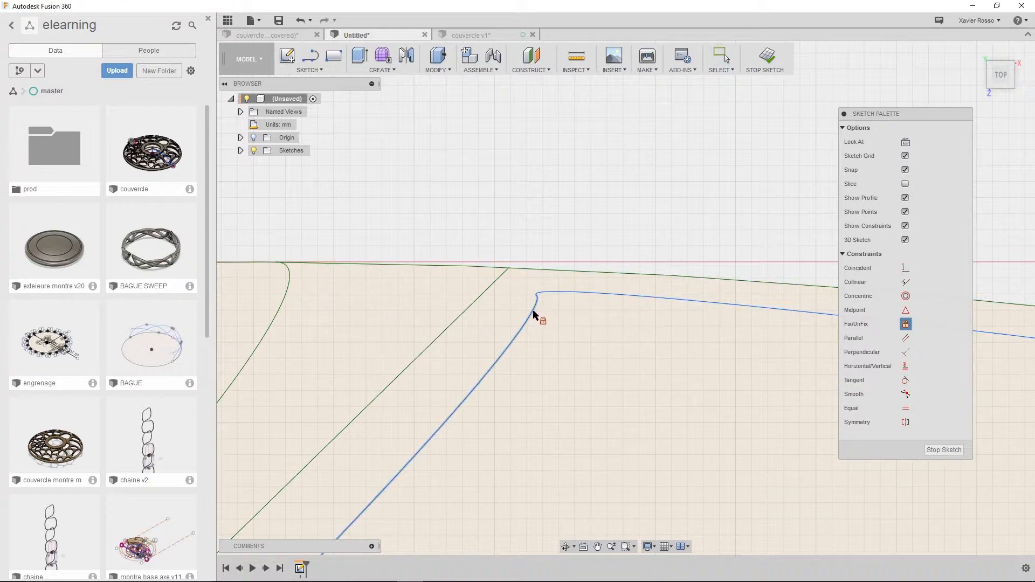
{"action": "left_click", "coordinate": [907, 324]}
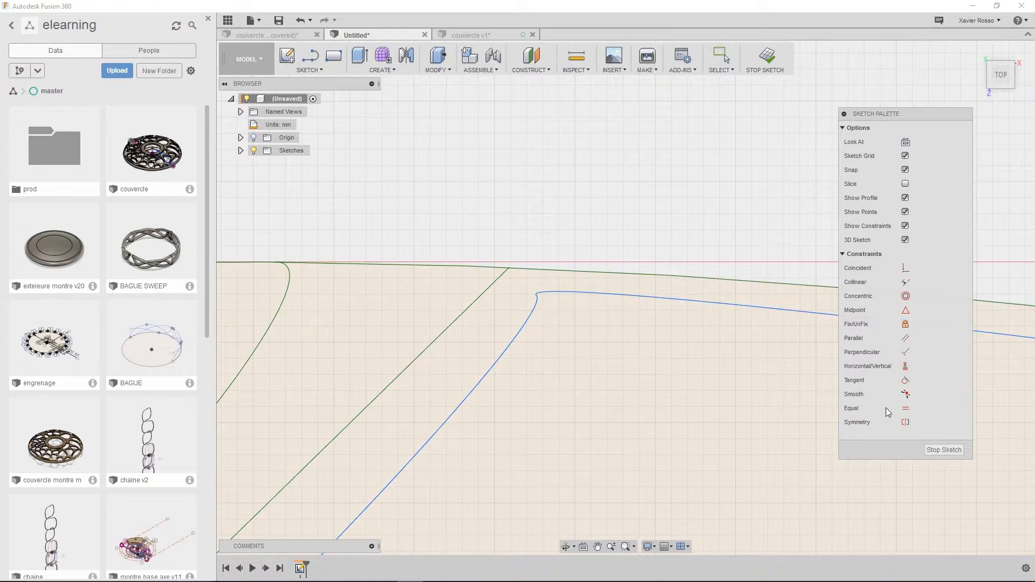
{"action": "right_click", "coordinate": [742, 214]}
{"action": "left_click", "coordinate": [792, 219]}
- Try to round the rim cell's pointed corner with a 0.60 mm sketch fillet
{"action": "middle_click_drag", "start_coordinate": [523, 175], "coordinate": [523, 152]}
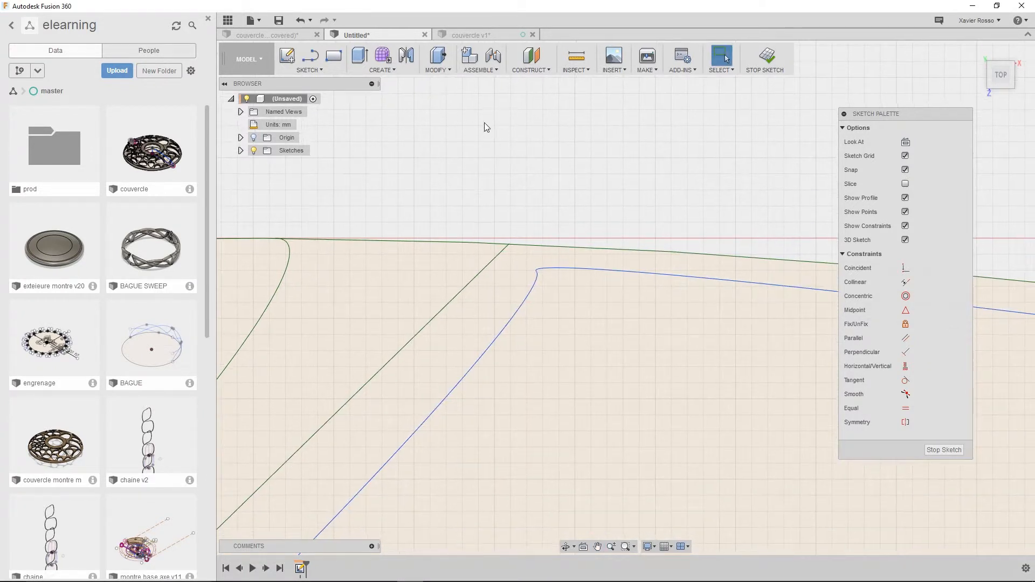
{"action": "left_click", "coordinate": [308, 71]}
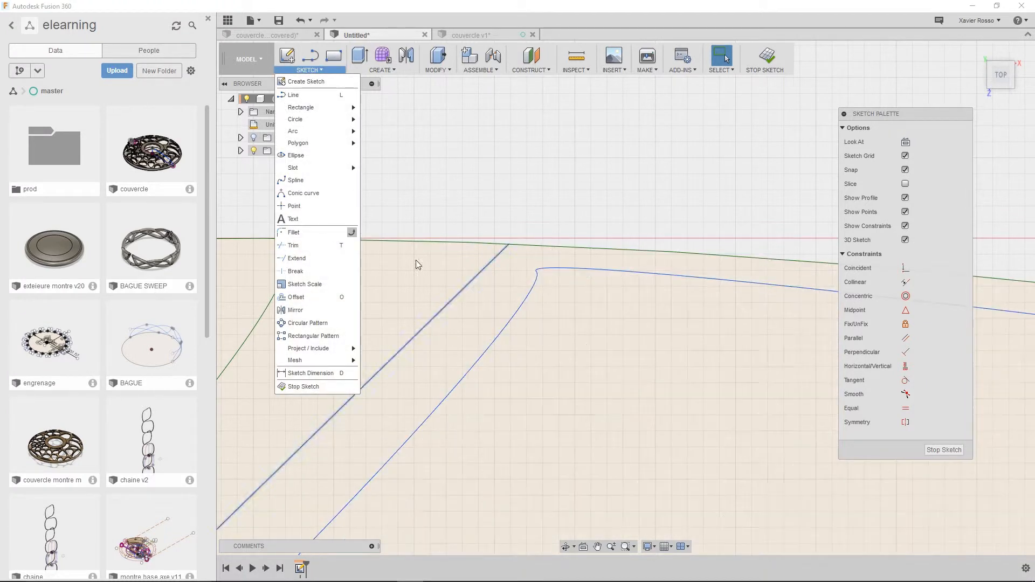
{"action": "left_click", "coordinate": [311, 232]}
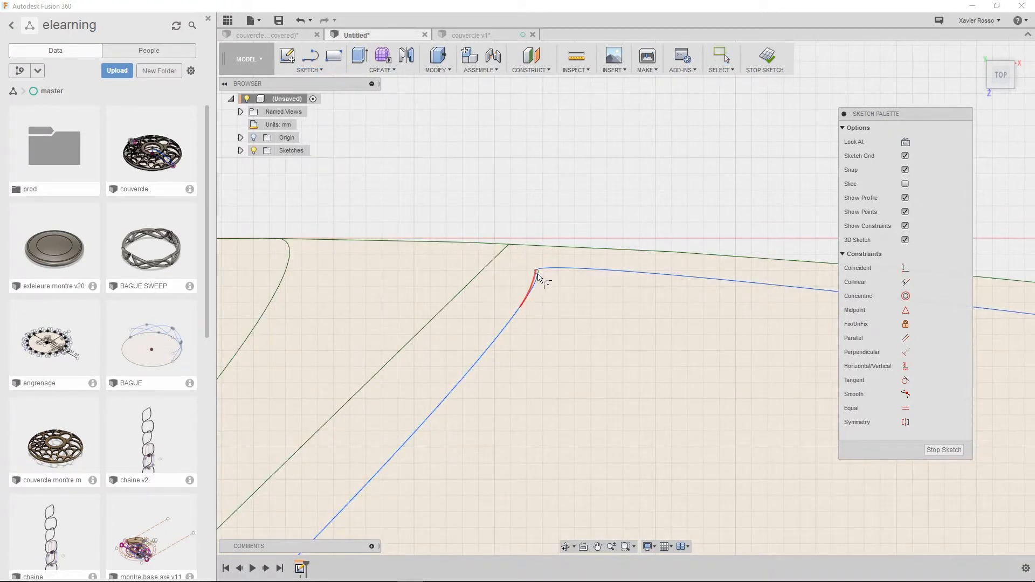
{"action": "left_click", "coordinate": [539, 274]}
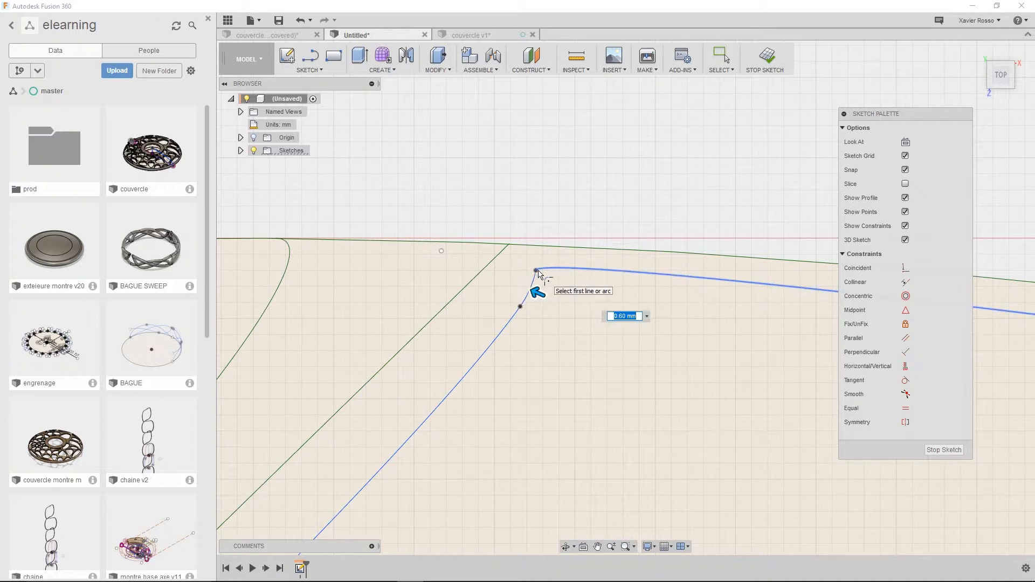
{"action": "mouse_move", "coordinate": [526, 292]}
{"action": "middle_mouse_down", "text": "shift"}
{"action": "mouse_move", "coordinate": [485, 275]}
{"action": "mouse_move", "coordinate": [512, 255]}
{"action": "mouse_move", "coordinate": [442, 248]}
{"action": "middle_mouse_up", "text": "shift"}
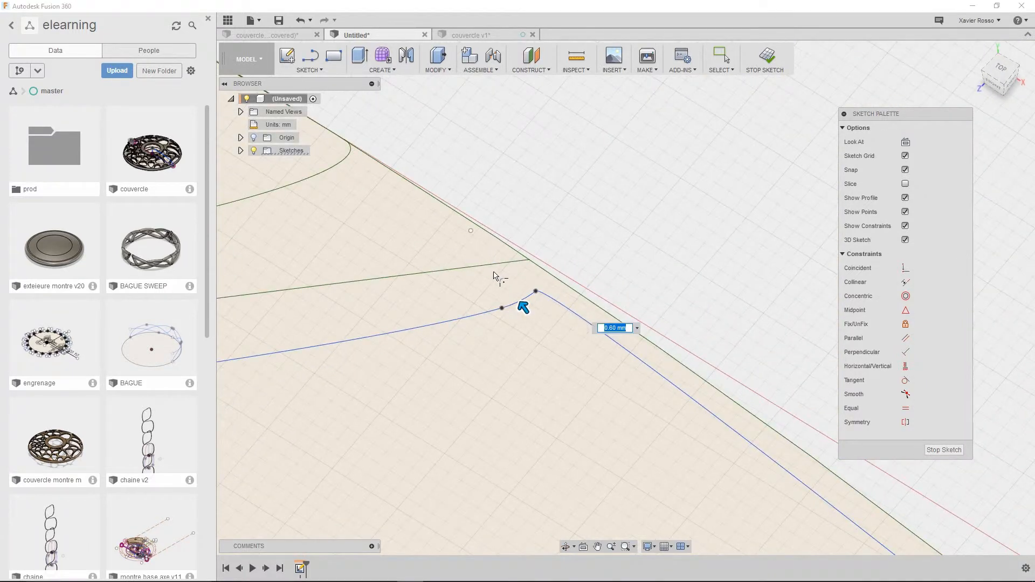
{"action": "key", "text": "Return"}
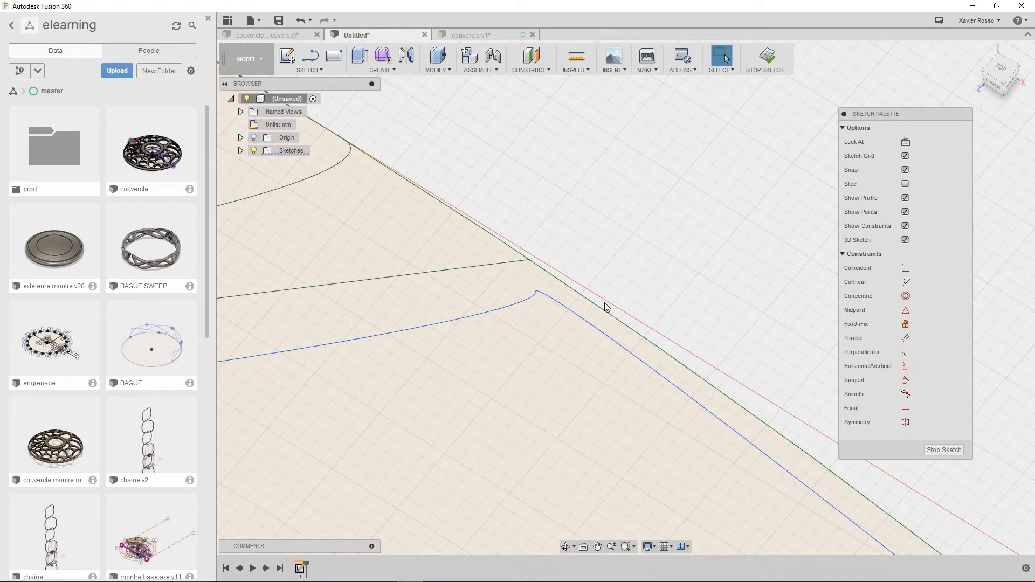
- Restart the sketch fillet and select the rim cell's pointed corner again, keeping the 0.60 mm radius
{"action": "left_click", "coordinate": [323, 72]}
{"action": "left_click", "coordinate": [318, 228]}
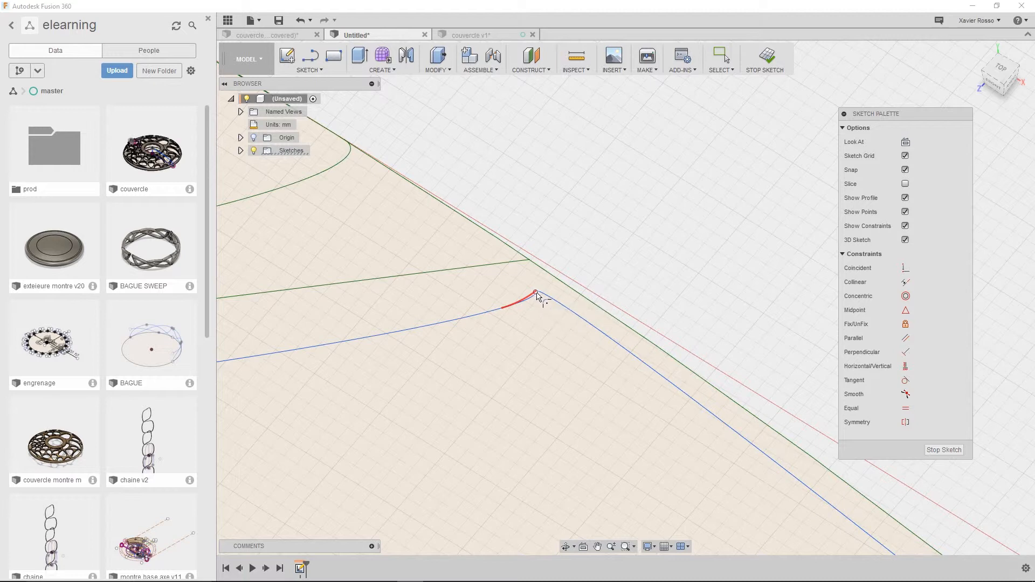
{"action": "left_click", "coordinate": [535, 293]}
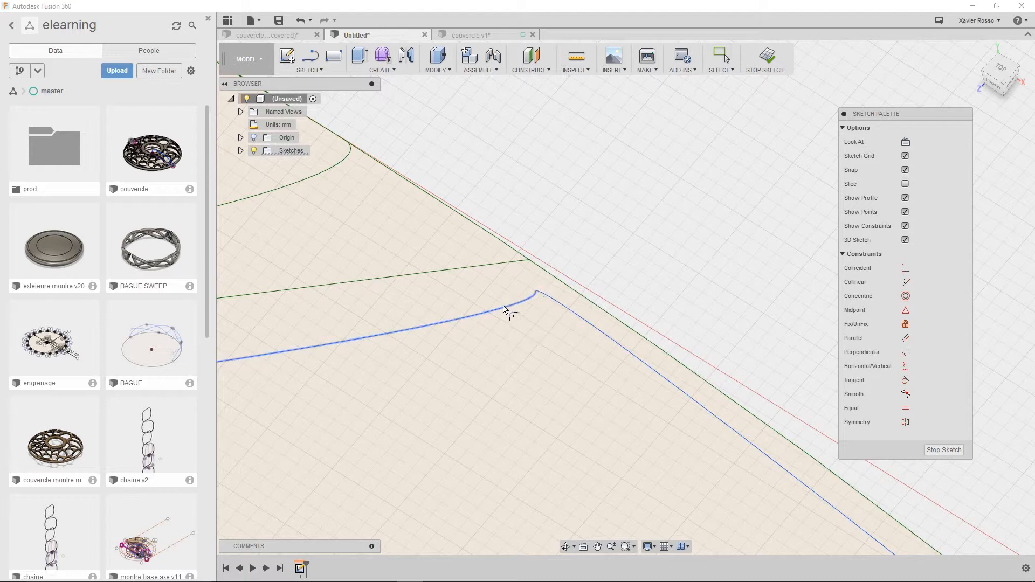
{"action": "left_click", "coordinate": [535, 294]}
{"action": "scroll", "coordinate": [517, 315], "scroll_direction": "up", "scroll_amount": 3}
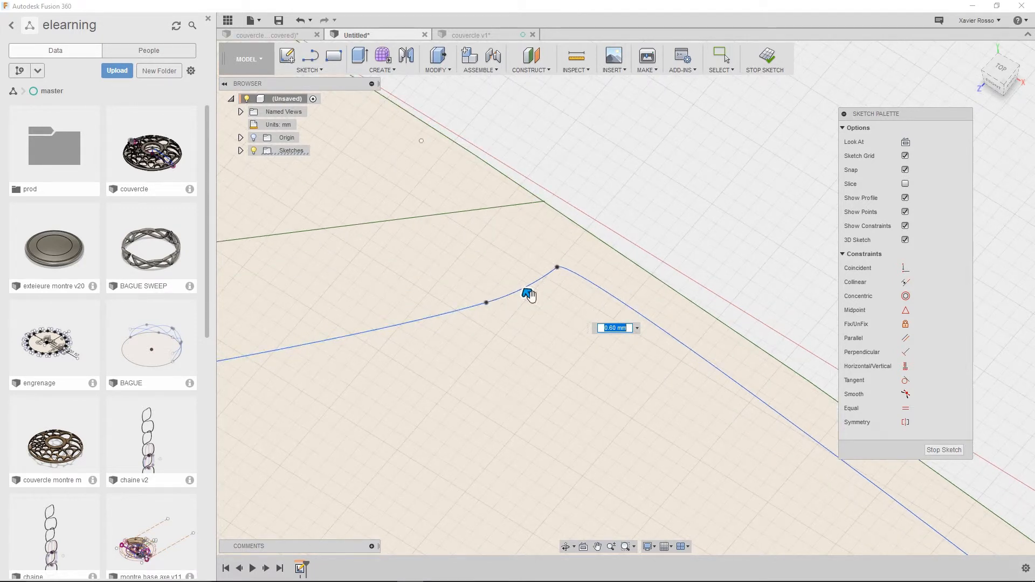
- Compare the rim cell's corner with the filleted corner of the neighbouring cell, and stop editing the sketch
{"action": "scroll", "coordinate": [526, 290], "scroll_direction": "down", "scroll_amount": 3}
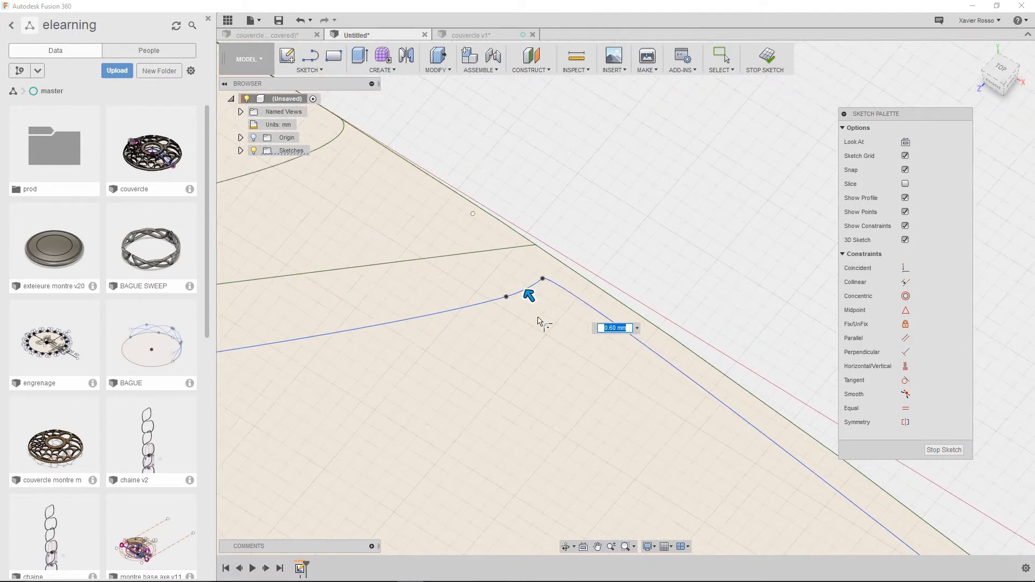
{"action": "scroll", "coordinate": [544, 313], "scroll_direction": "down", "scroll_amount": 4}
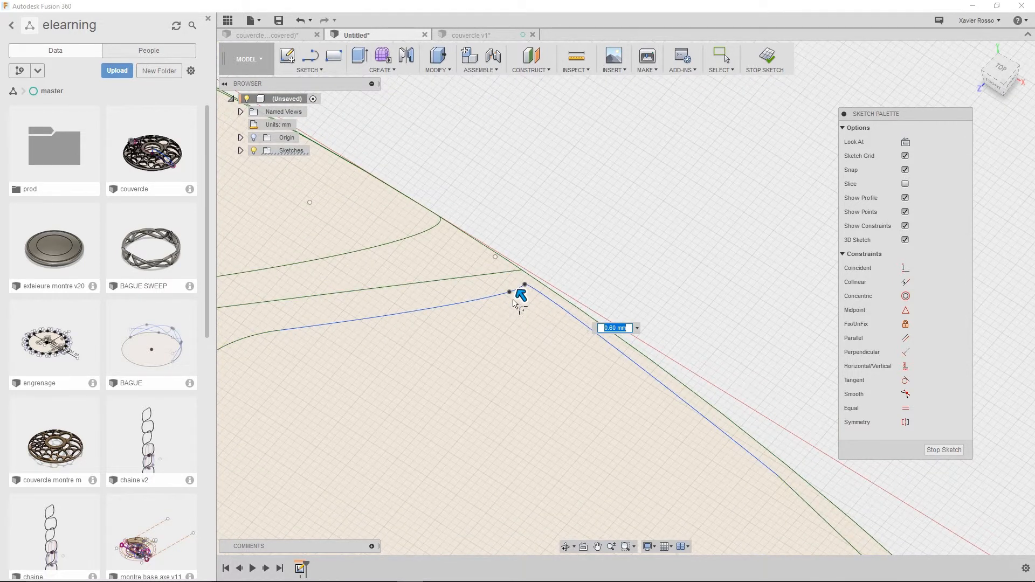
{"action": "middle_click_drag", "start_coordinate": [508, 298], "coordinate": [619, 201]}
{"action": "scroll", "coordinate": [477, 310], "scroll_direction": "down", "scroll_amount": 2}
{"action": "middle_click_drag", "start_coordinate": [276, 298], "coordinate": [570, 345]}
{"action": "scroll", "coordinate": [506, 330], "scroll_direction": "up", "scroll_amount": 6}
{"action": "scroll", "coordinate": [462, 331], "scroll_direction": "up", "scroll_amount": 8}
{"action": "middle_click_drag", "start_coordinate": [500, 356], "coordinate": [502, 438]}
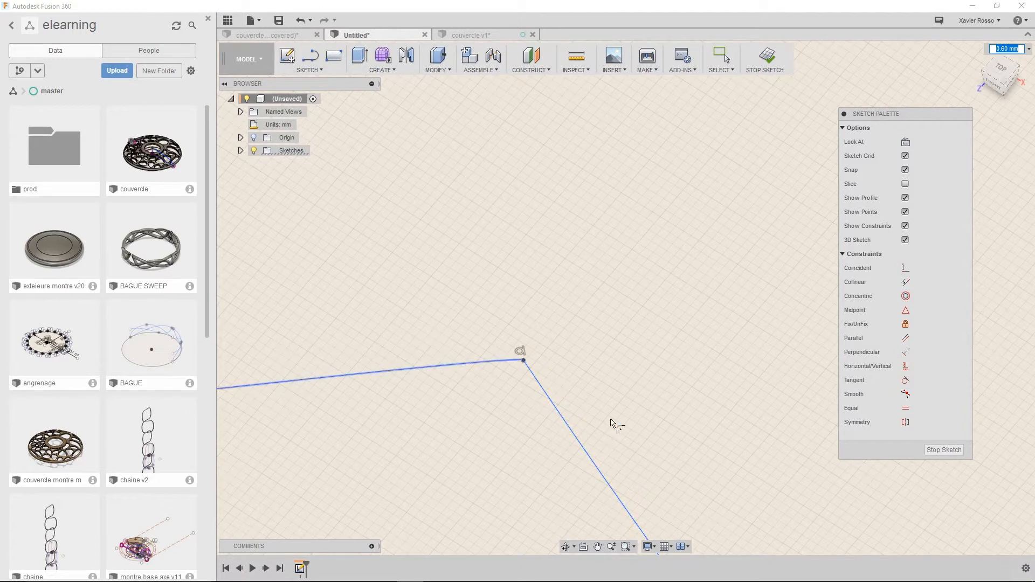
{"action": "scroll", "coordinate": [485, 376], "scroll_direction": "down", "scroll_amount": 2}
{"action": "scroll", "coordinate": [547, 393], "scroll_direction": "down", "scroll_amount": 4}
{"action": "middle_click_drag", "start_coordinate": [619, 420], "coordinate": [446, 238]}
{"action": "scroll", "coordinate": [450, 251], "scroll_direction": "down", "scroll_amount": 5}
{"action": "scroll", "coordinate": [458, 265], "scroll_direction": "up", "scroll_amount": 3}
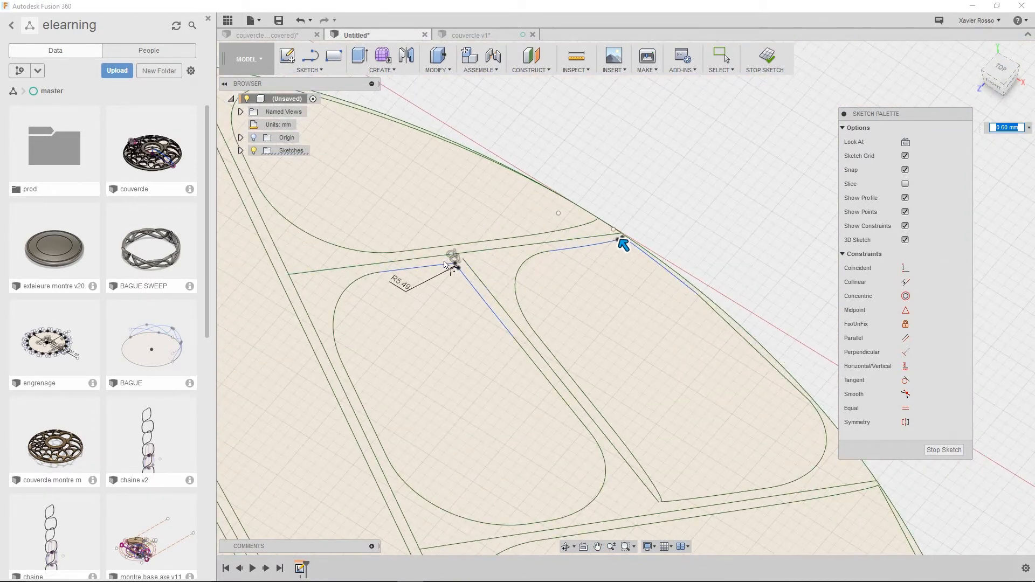
{"action": "scroll", "coordinate": [447, 263], "scroll_direction": "up", "scroll_amount": 3}
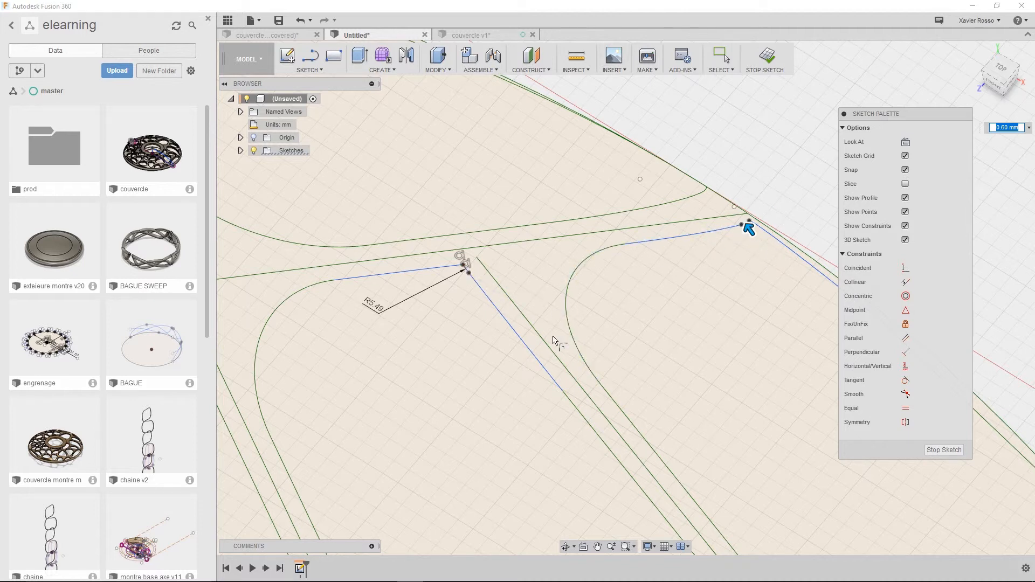
{"action": "scroll", "coordinate": [555, 341], "scroll_direction": "down", "scroll_amount": 6}
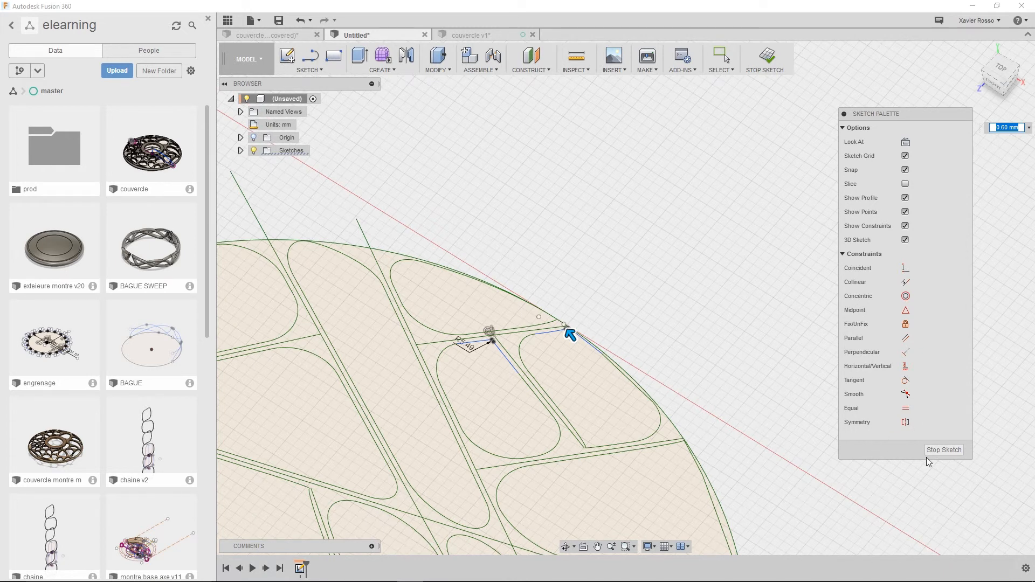
{"action": "left_click", "coordinate": [942, 450]}
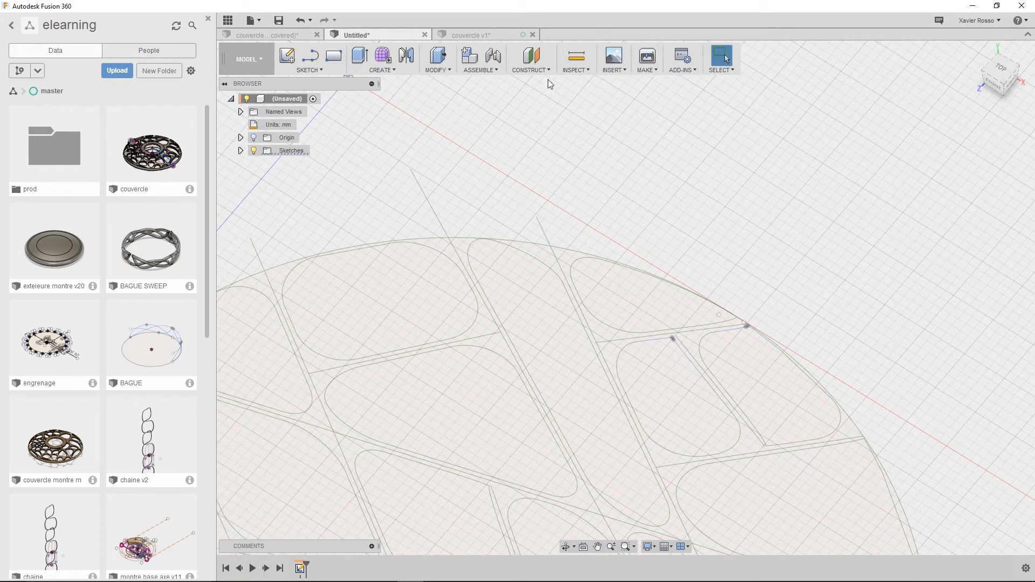
- Switch to the couvercle v1 document and examine the perforated cover's openings, central ring and outer rim from several angles
{"action": "left_click", "coordinate": [491, 35]}
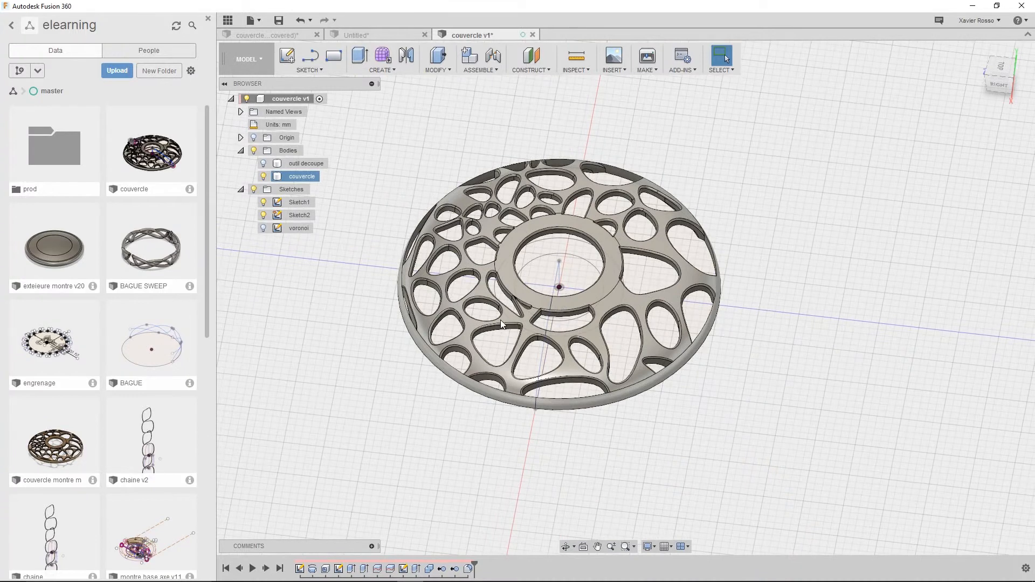
{"action": "middle_click_drag", "start_coordinate": [500, 319], "coordinate": [576, 411]}
{"action": "scroll", "coordinate": [596, 379], "scroll_direction": "up", "scroll_amount": 5}
{"action": "scroll", "coordinate": [596, 380], "scroll_direction": "down", "scroll_amount": 3}
{"action": "middle_click_drag", "start_coordinate": [576, 411], "coordinate": [534, 402], "text": "shift"}
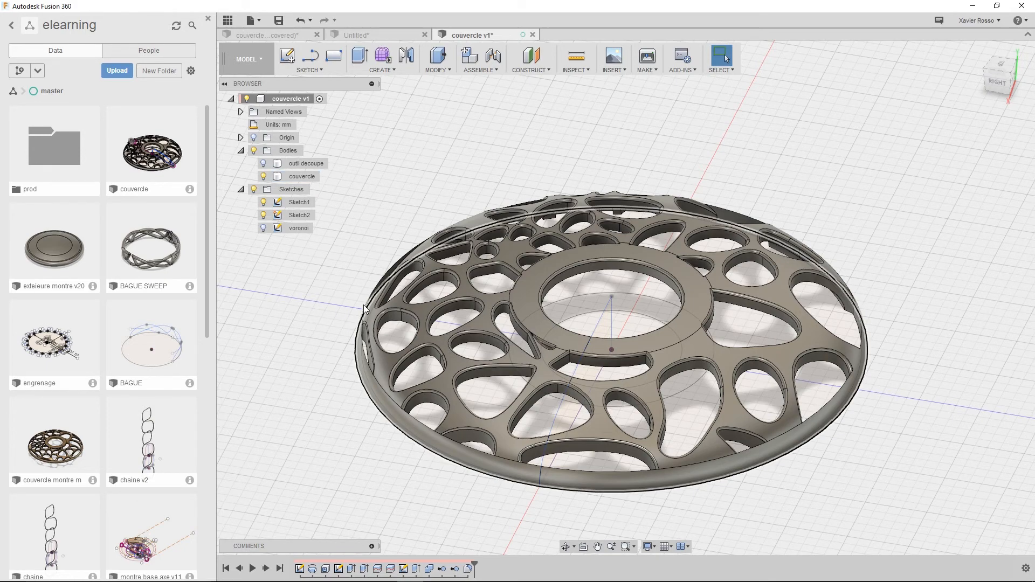
{"action": "middle_click_drag", "start_coordinate": [454, 351], "coordinate": [549, 161], "text": "shift"}
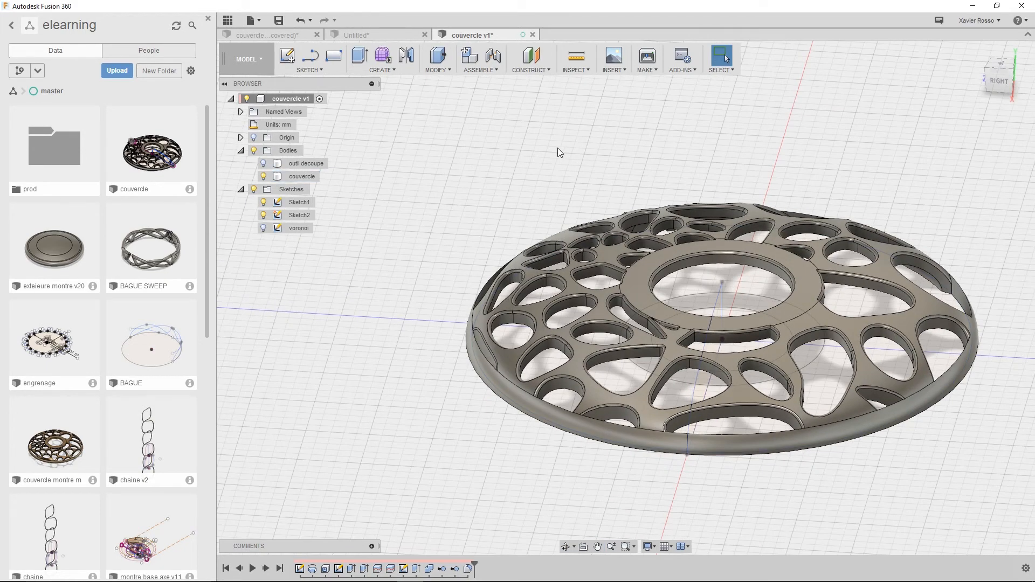